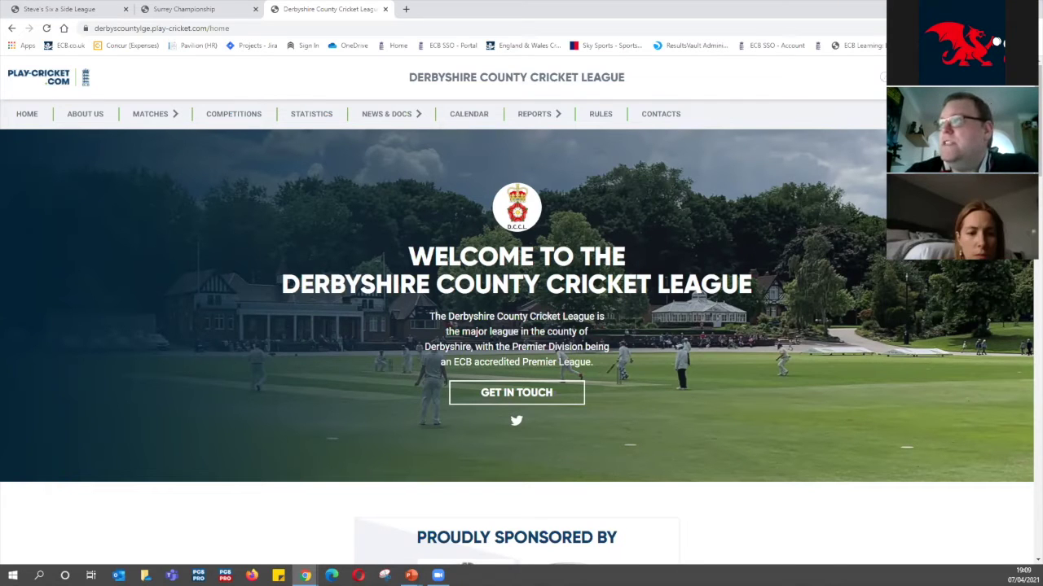
Look through the Derbyshire County Cricket League home page, covering the welcome banner, sponsors, announcements and the 2021 divisions and cups
click(254, 17)
key(ctrl+Tab)
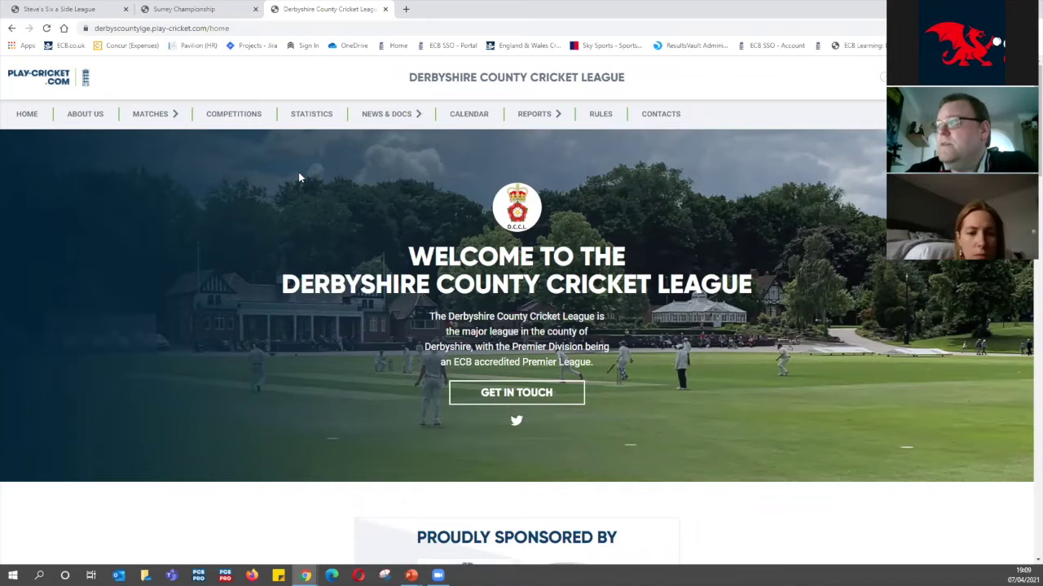
scroll(298, 196, down, 2)
scroll(295, 237, up, 2)
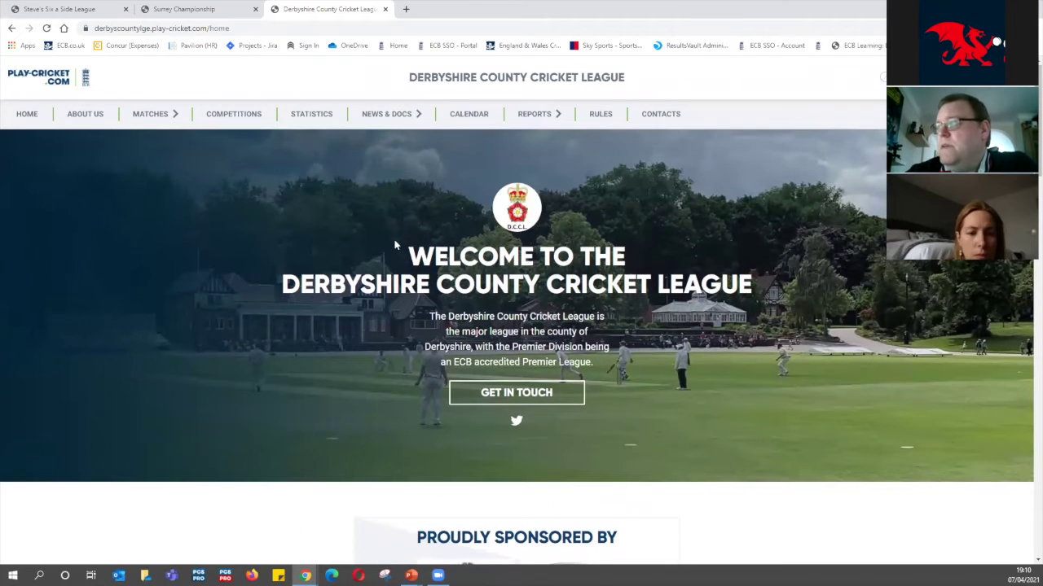
scroll(395, 244, down, 3)
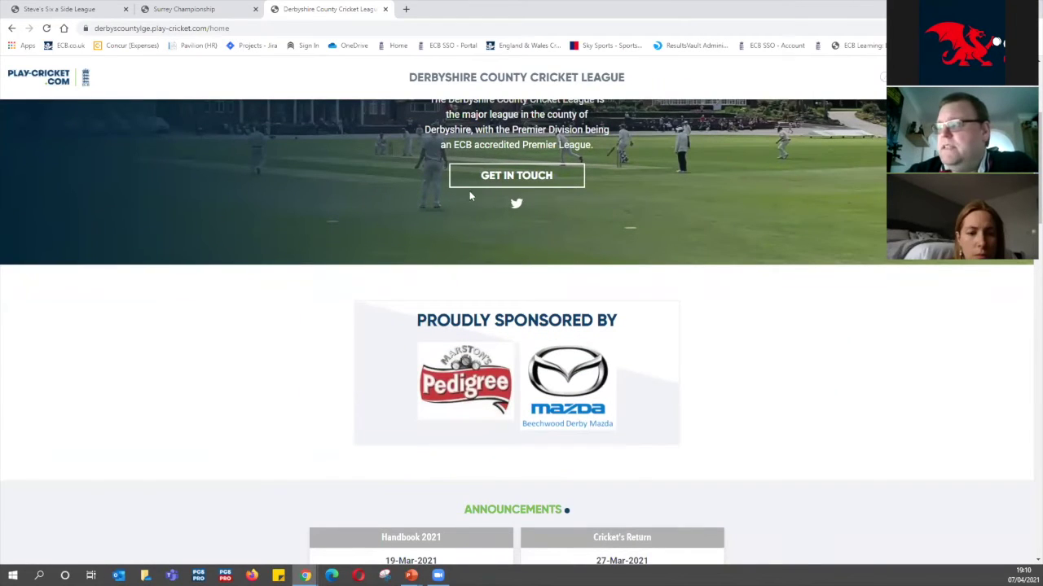
scroll(468, 195, down, 1)
scroll(469, 195, down, 2)
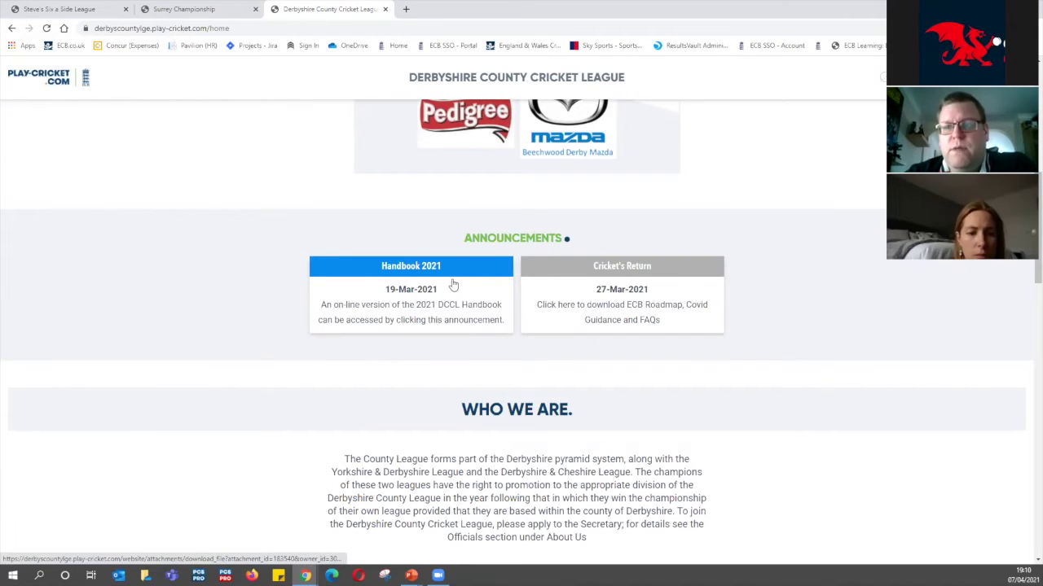
scroll(448, 268, down, 3)
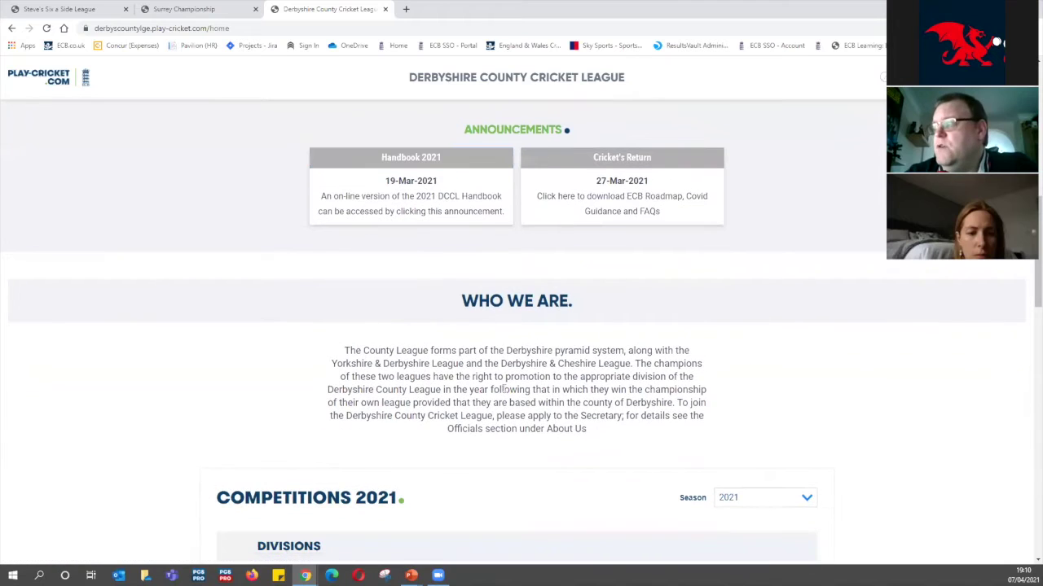
scroll(405, 302, down, 6)
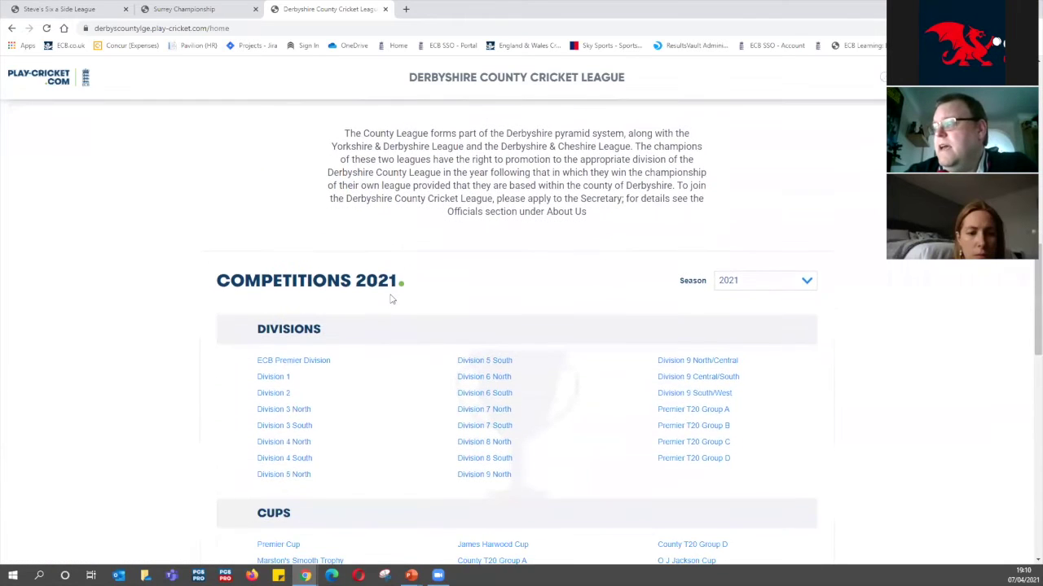
scroll(391, 300, down, 3)
scroll(355, 236, down, 3)
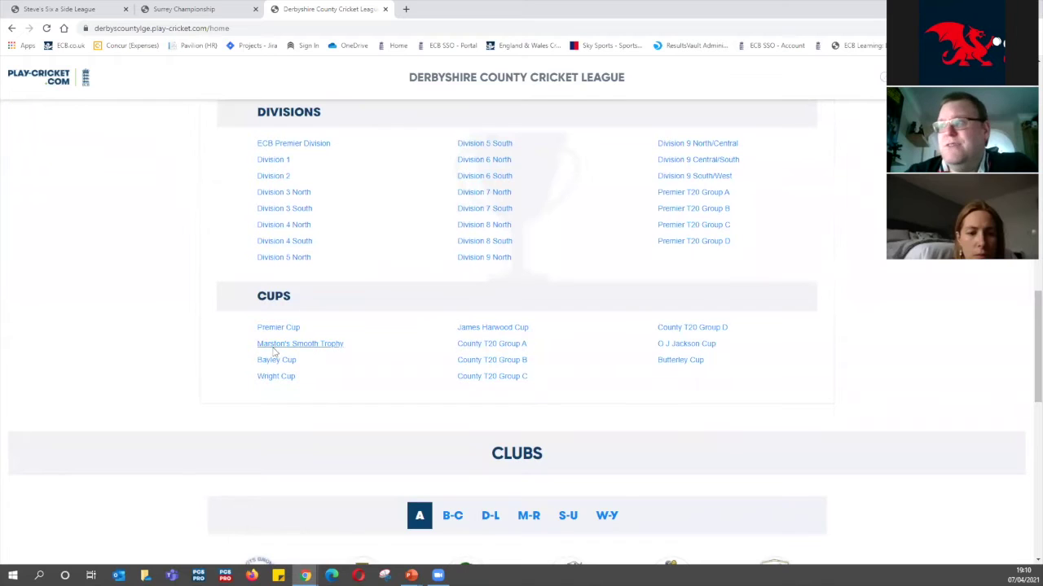
scroll(371, 343, up, 3)
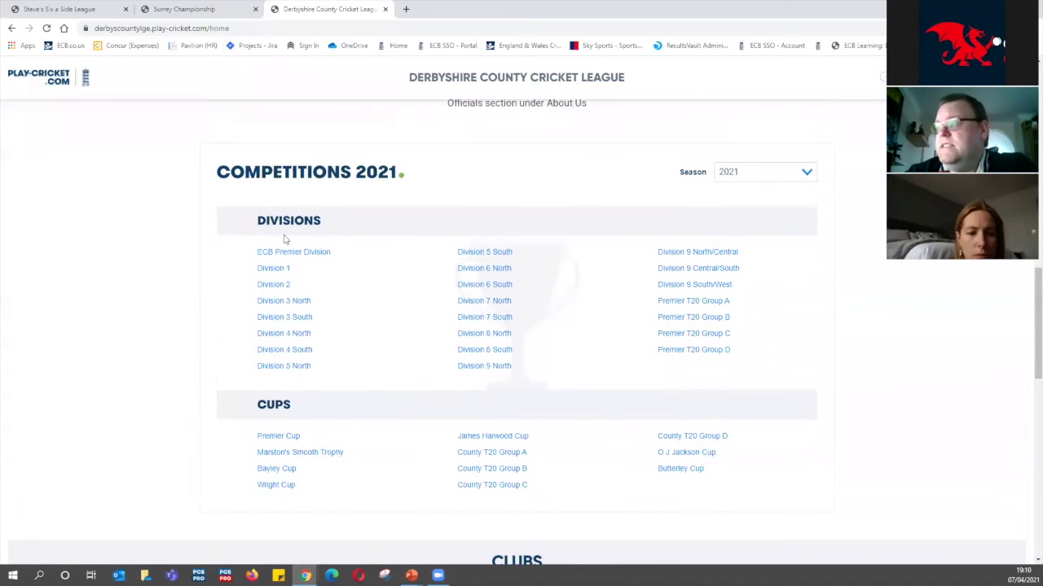
Open Division 1 from the 2021 competitions and examine its league table and next 10 fixtures
click(285, 274)
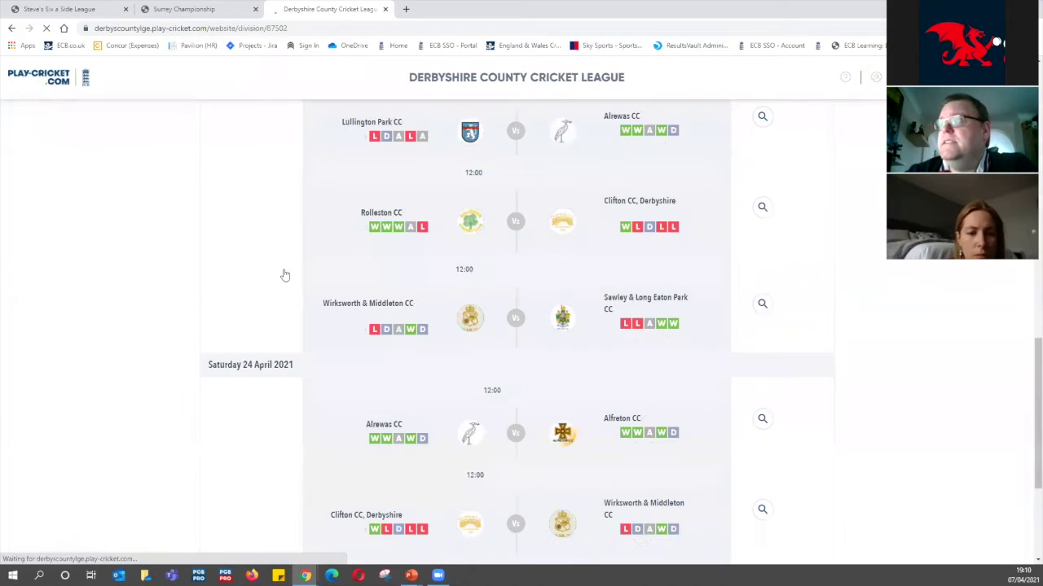
scroll(424, 192, up, 5)
scroll(424, 193, up, 10)
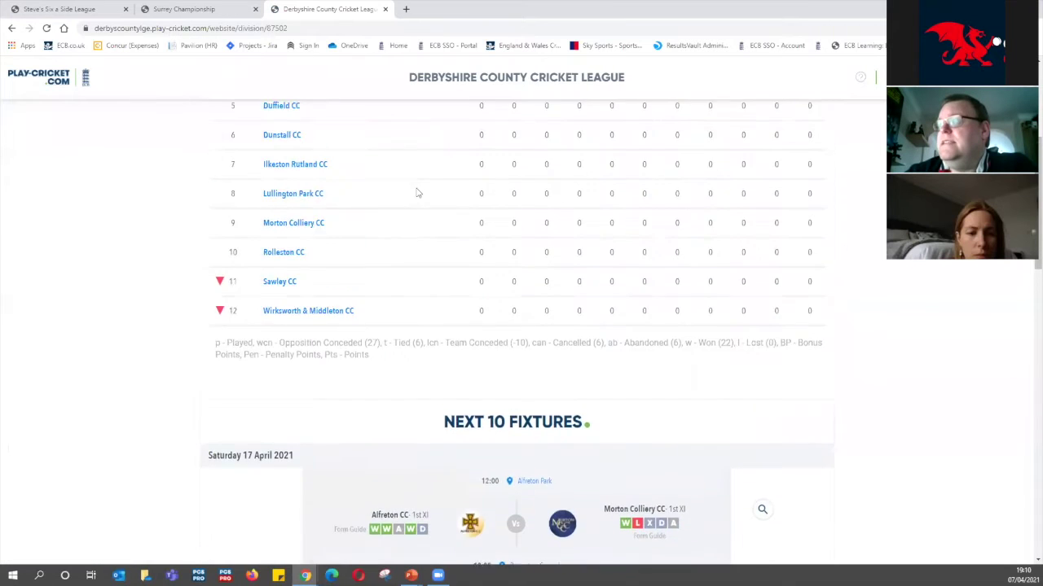
scroll(409, 267, down, 6)
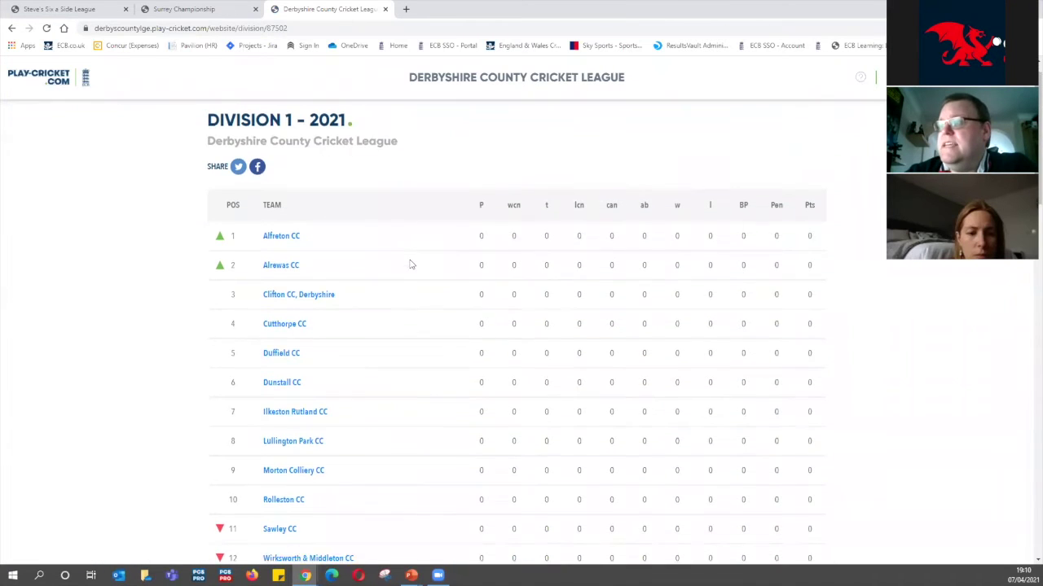
scroll(407, 295, down, 10)
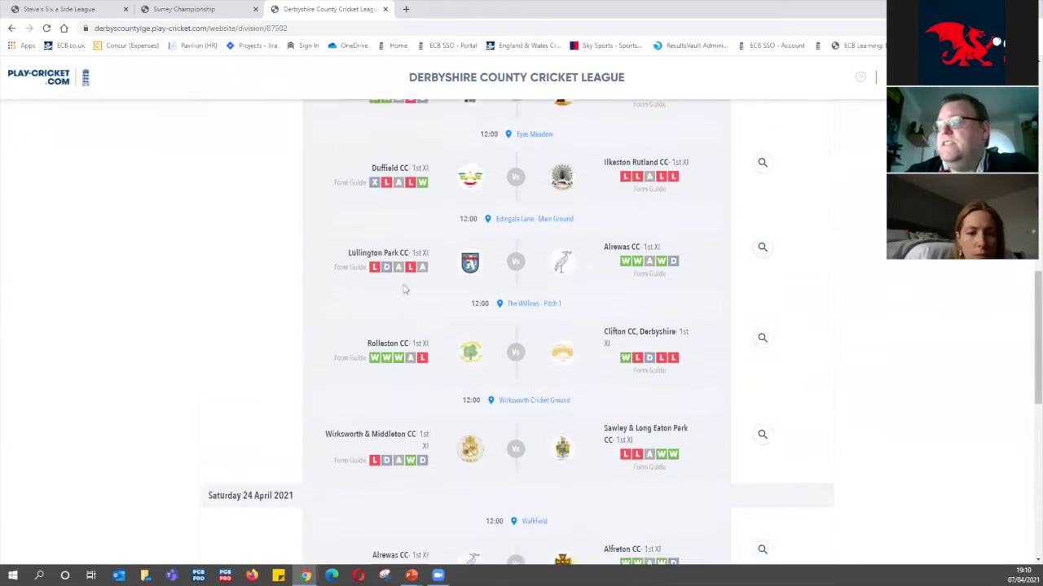
scroll(399, 290, up, 3)
scroll(405, 295, up, 1)
scroll(514, 521, down, 1)
scroll(309, 192, up, 1)
scroll(310, 191, up, 10)
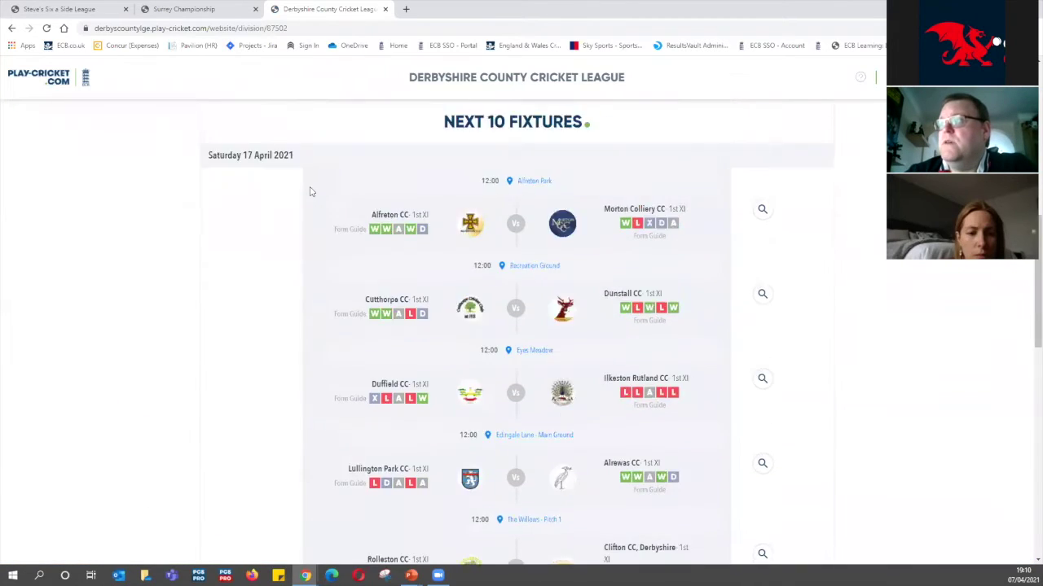
Return to the league home page and open the Abbots Bromley CC site from its Clubs section
click(10, 28)
click(12, 29)
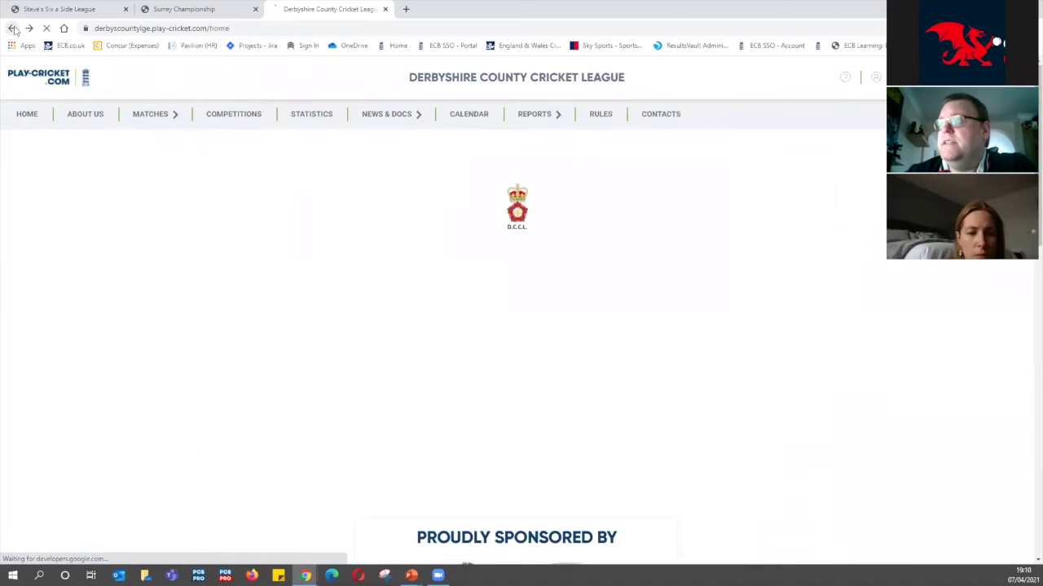
click(12, 29)
click(29, 29)
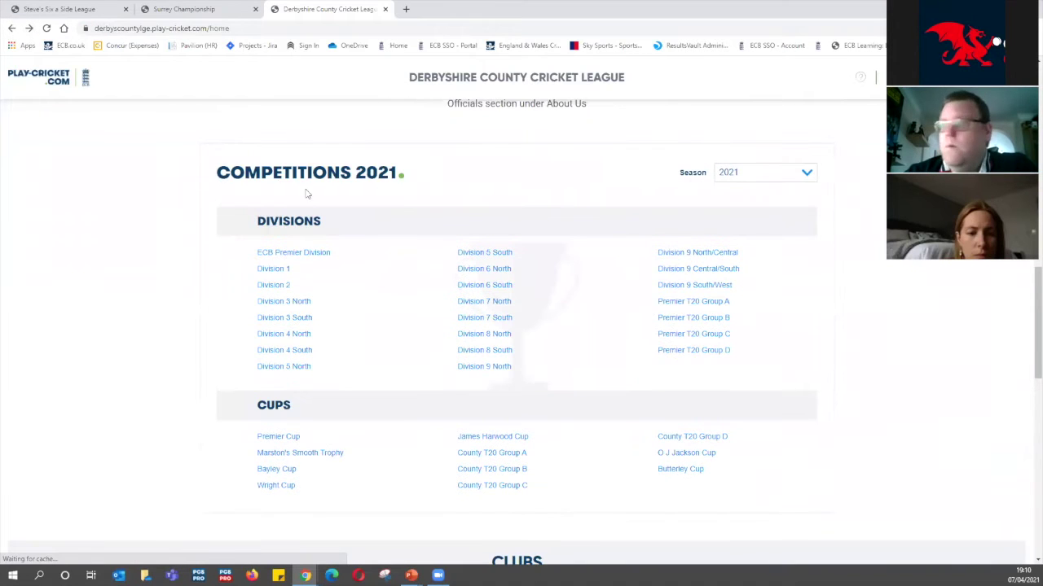
scroll(306, 194, down, 4)
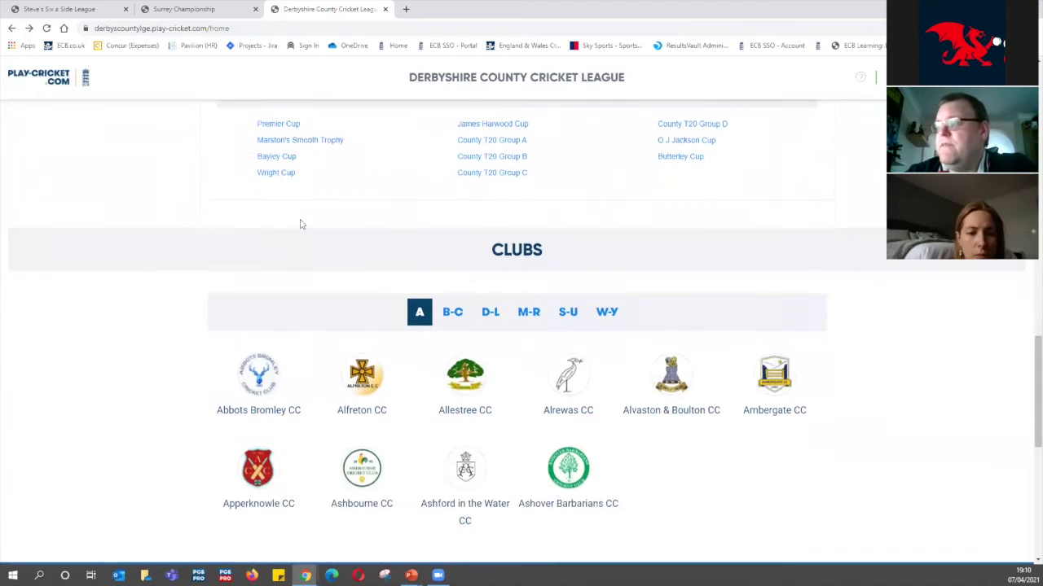
scroll(299, 224, down, 1)
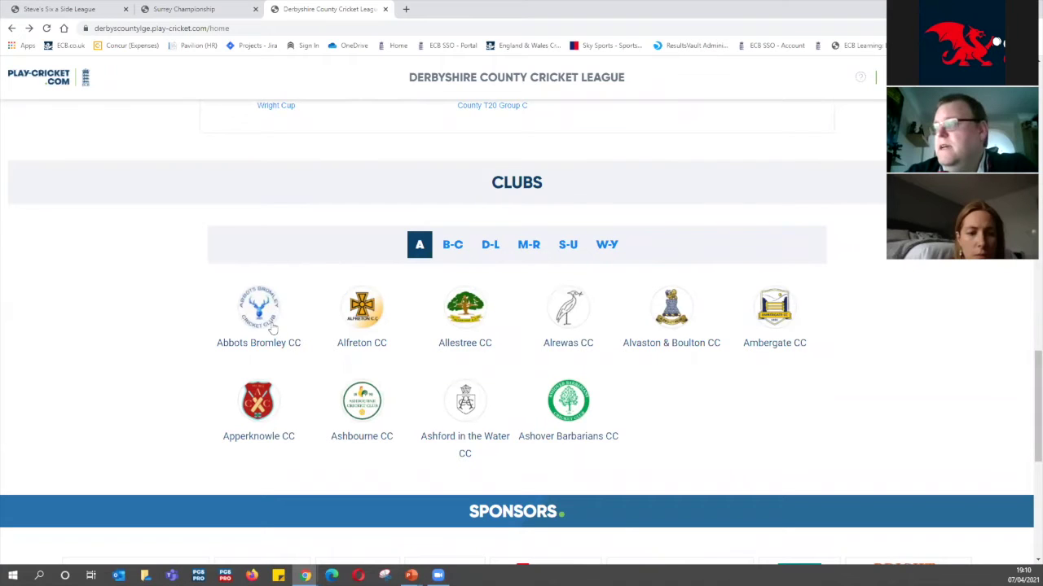
click(264, 329)
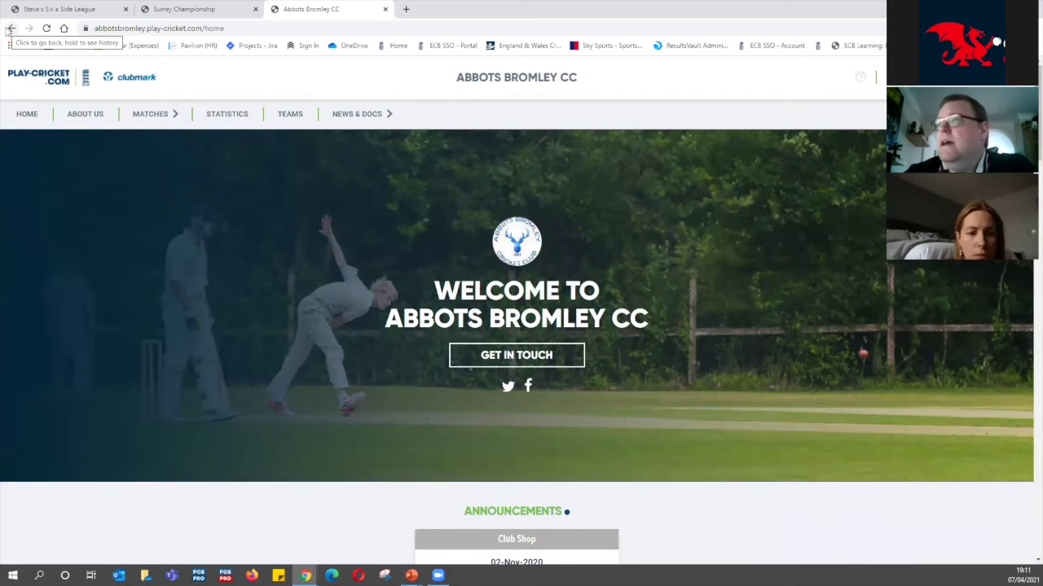
Go back to the Derbyshire league home page and review its sponsors, clubs and competitions sections
click(10, 28)
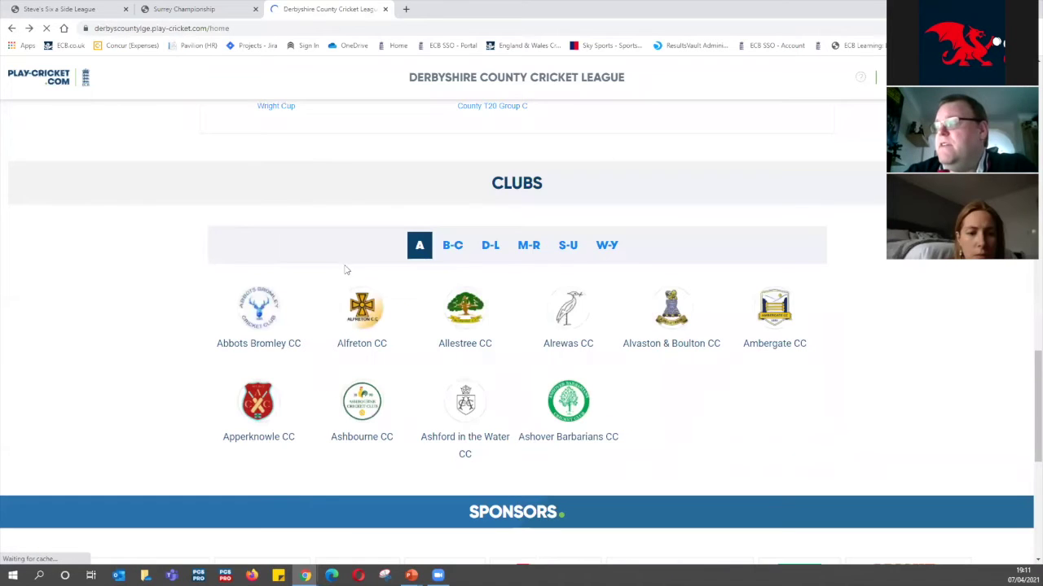
scroll(426, 274, down, 3)
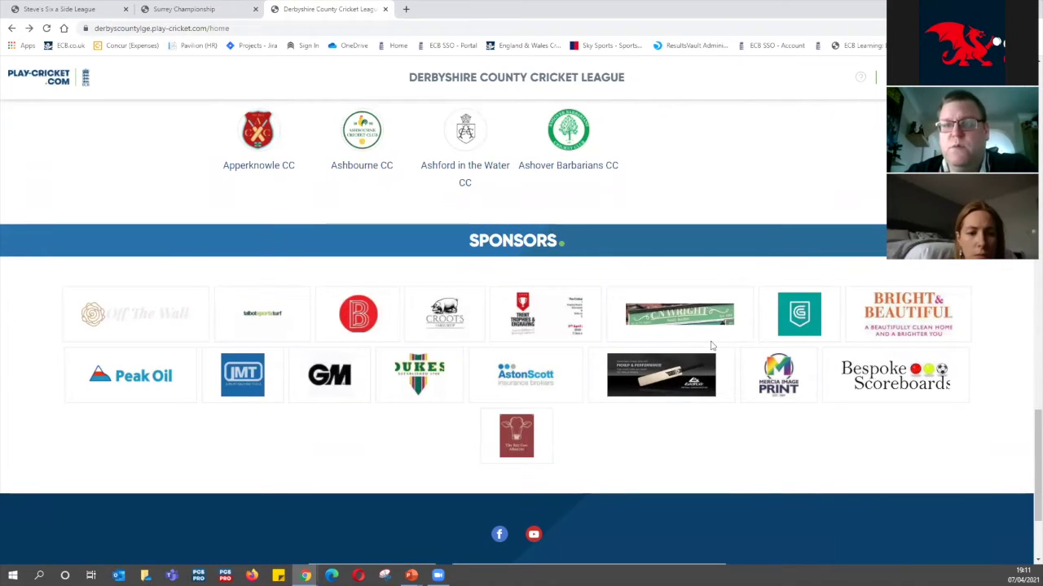
scroll(592, 375, up, 5)
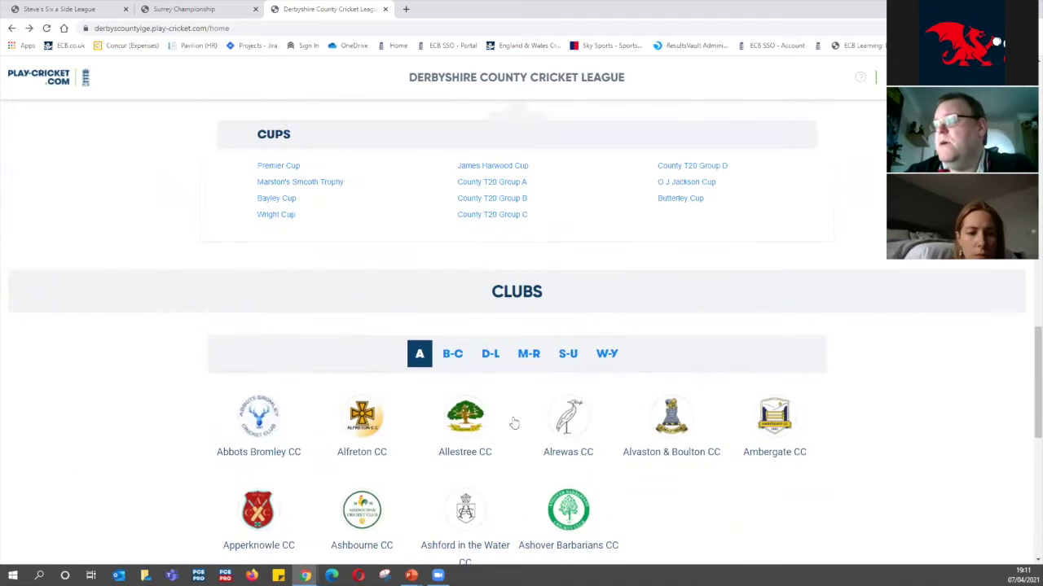
scroll(511, 422, up, 3)
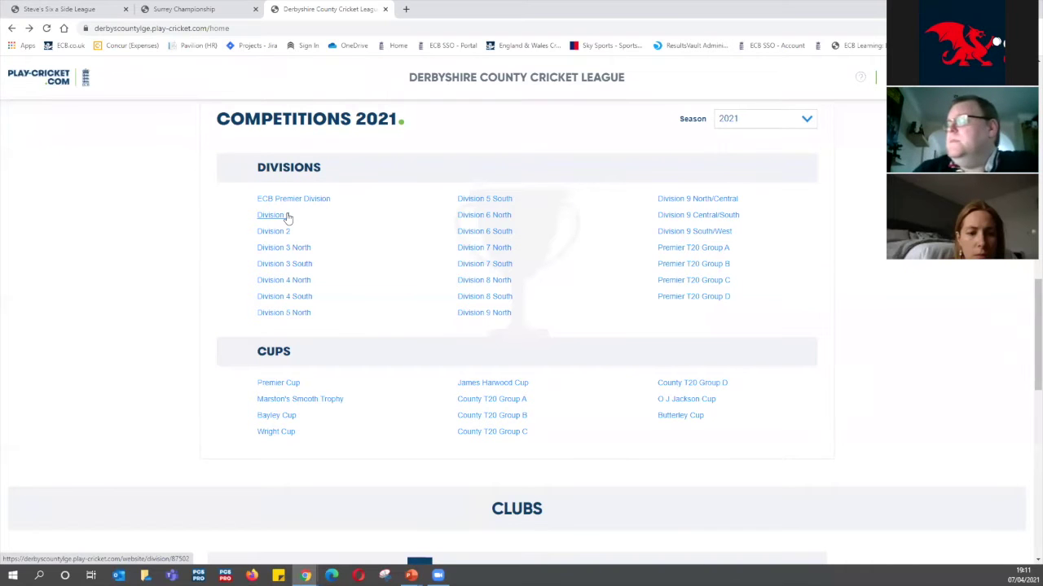
scroll(286, 244, up, 8)
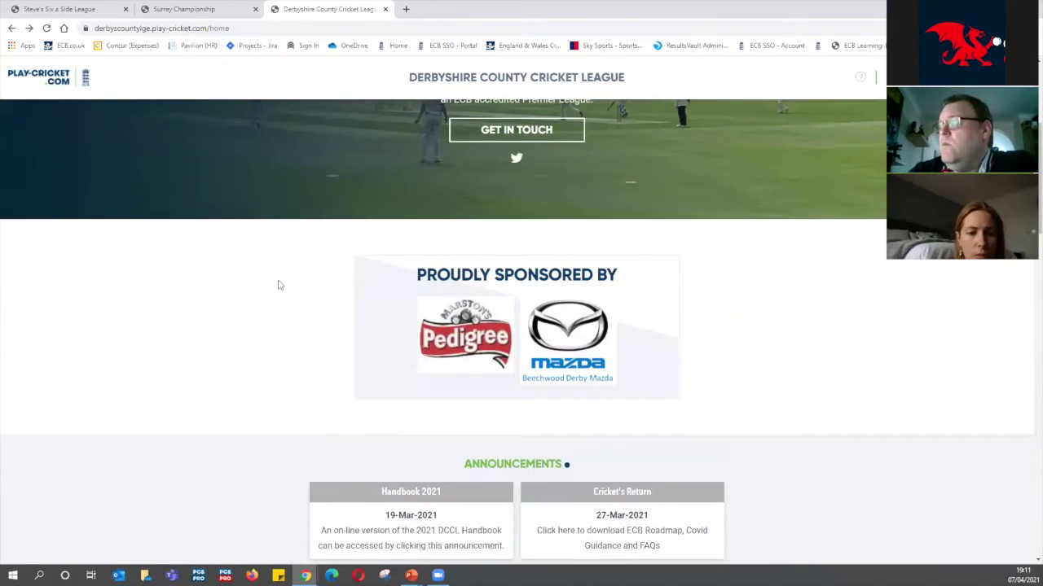
scroll(275, 284, up, 4)
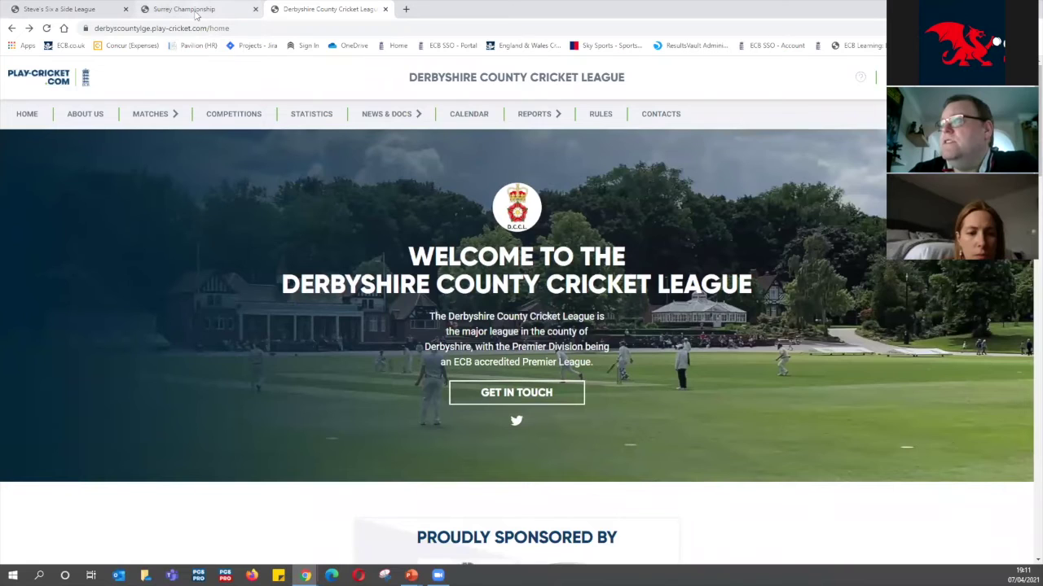
Switch to the Surrey Championship site and examine its home page, including the Hall of Fame and sponsors sections
click(195, 15)
scroll(246, 112, down, 10)
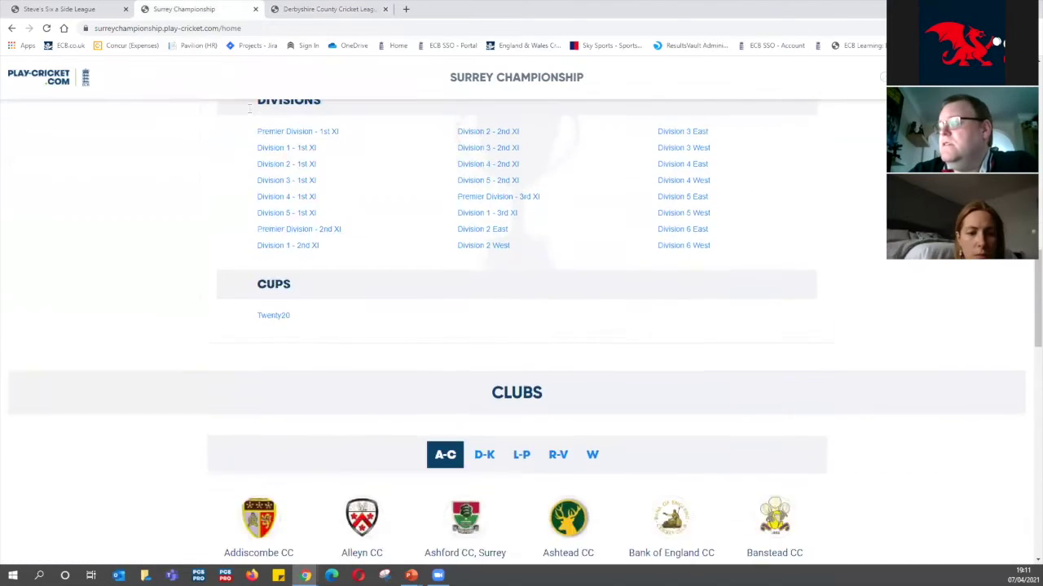
scroll(250, 108, down, 8)
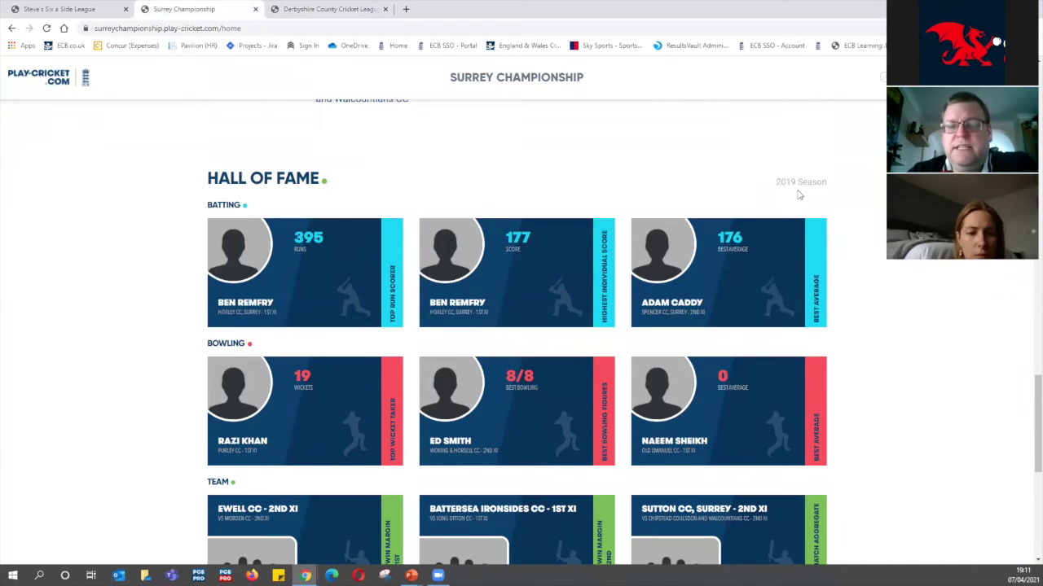
scroll(355, 220, down, 1)
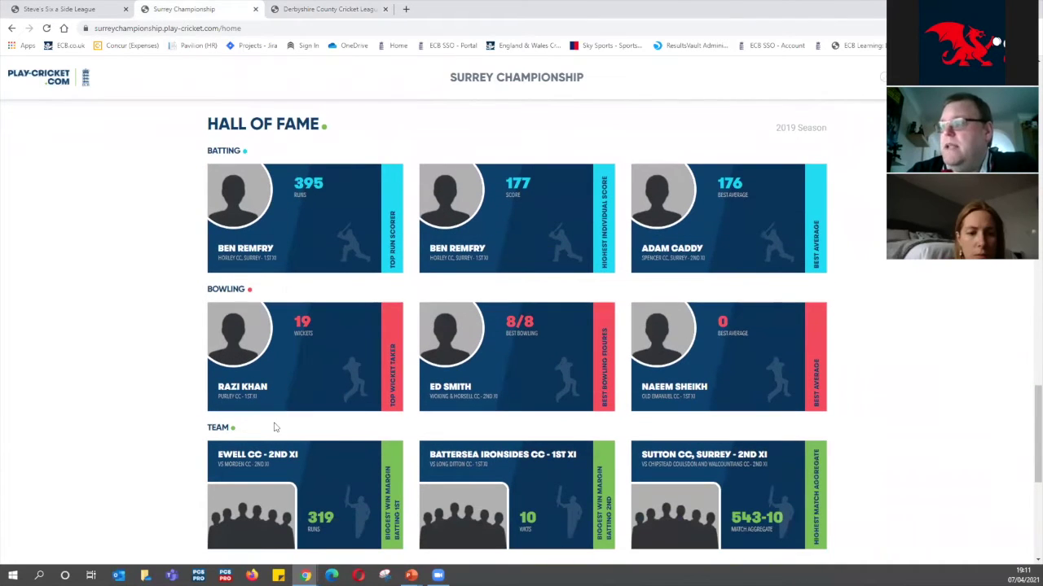
scroll(269, 425, down, 1)
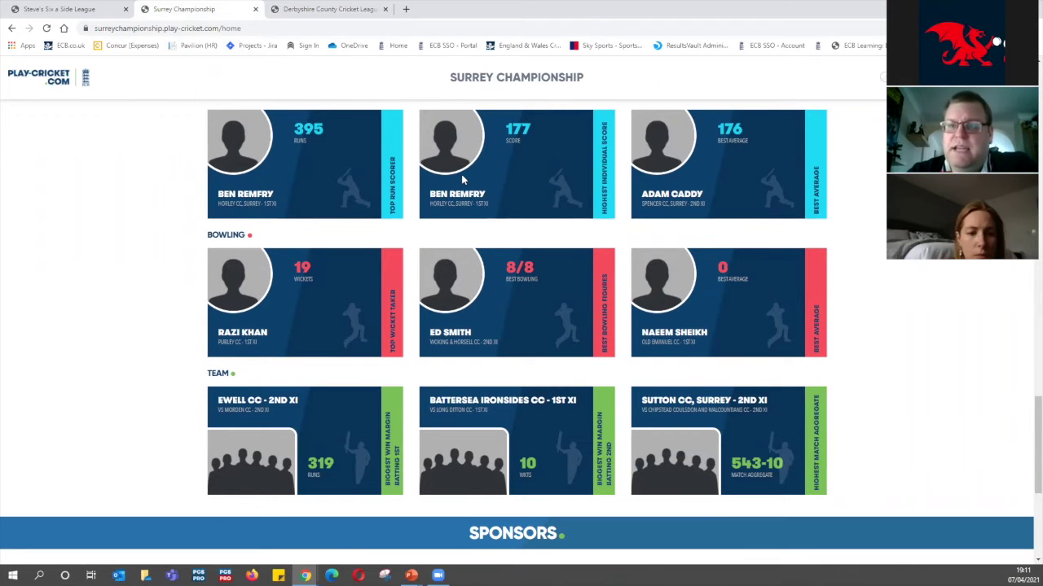
scroll(461, 175, down, 3)
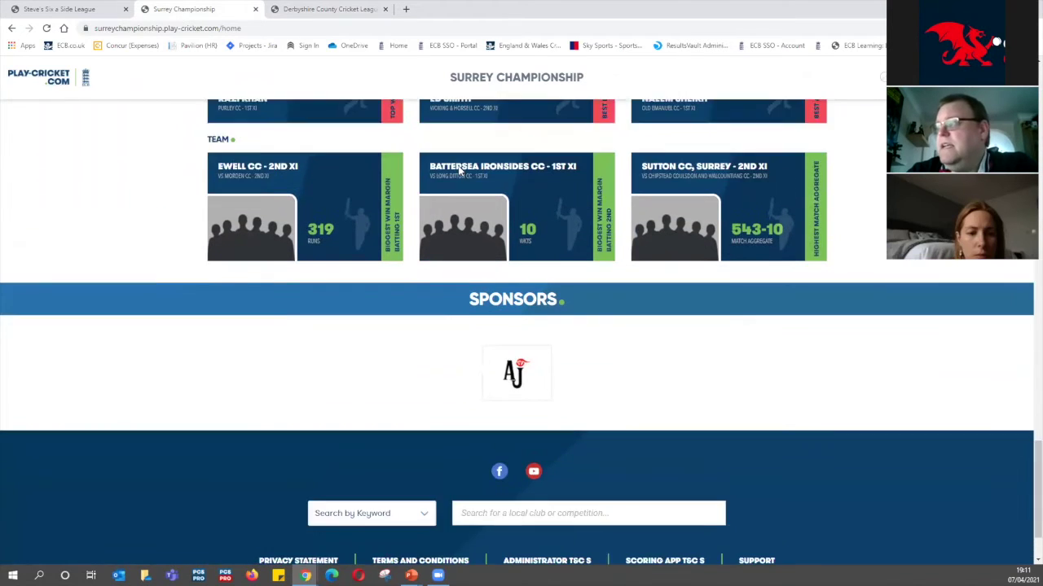
scroll(461, 169, up, 15)
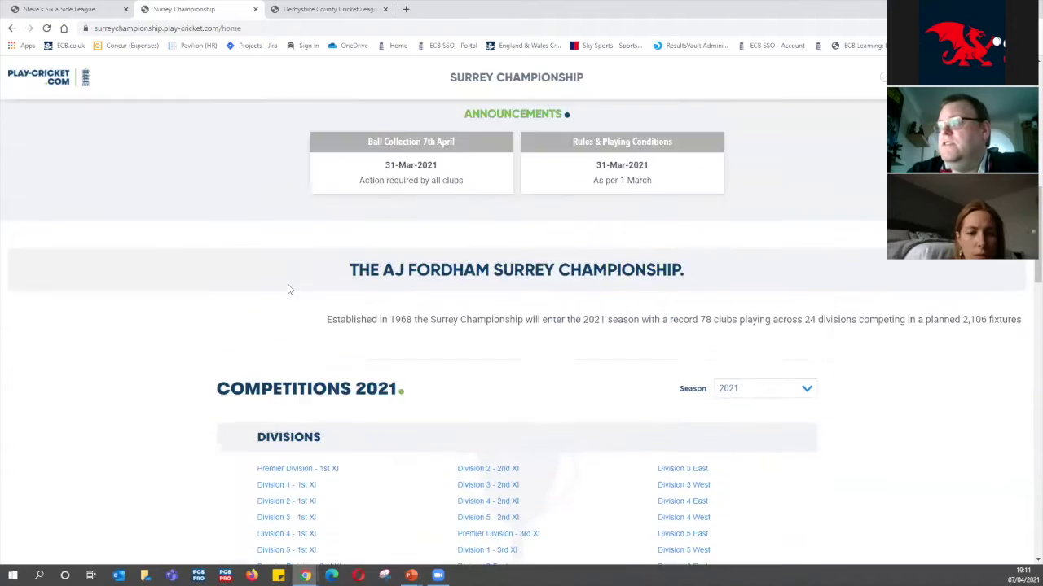
scroll(288, 289, up, 5)
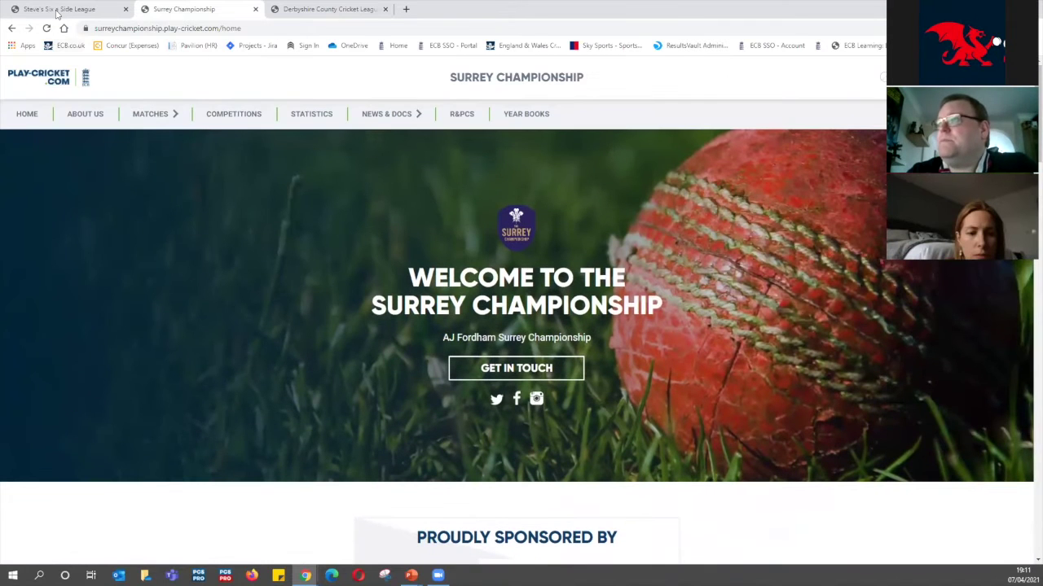
Switch to the Steve's Six a Side League site and close the Surrey Championship and Derbyshire County Cricket League pages
click(57, 10)
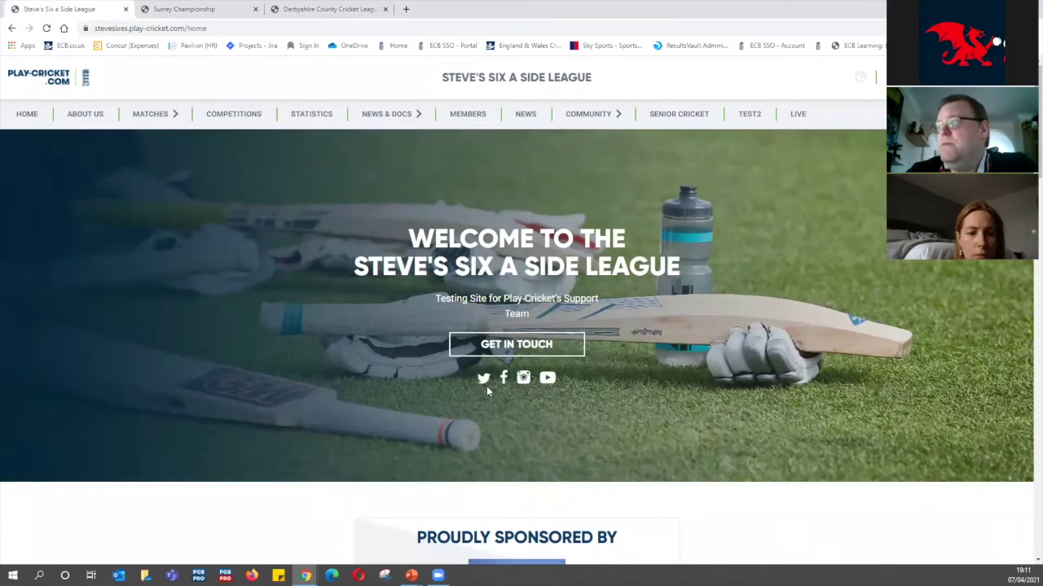
click(256, 9)
click(255, 9)
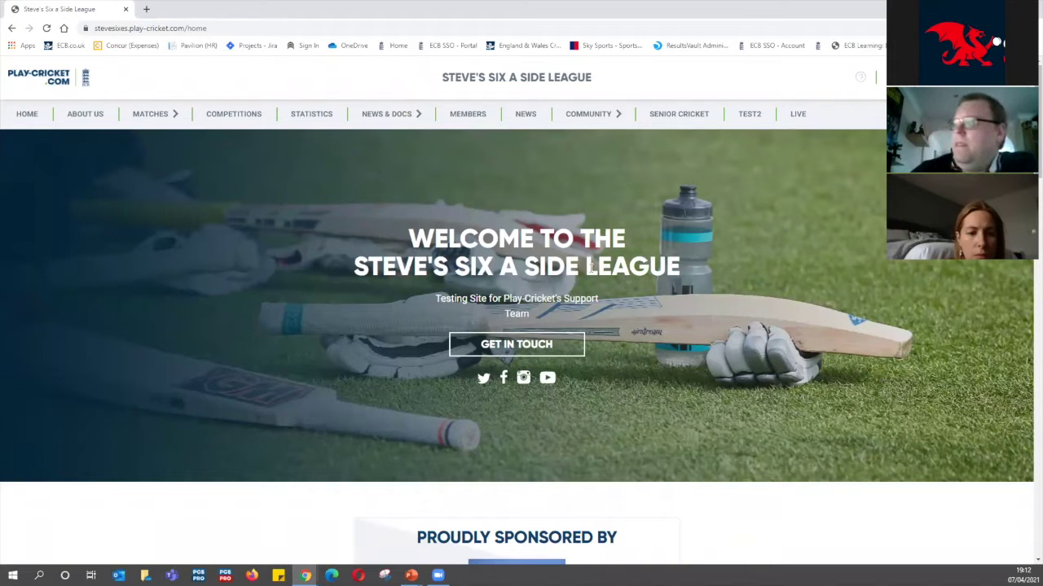
Examine the league home page's sponsor, announcements, Competitions 2021, clubs and Hall of Fame sections, and return to its start
scroll(440, 377, down, 2)
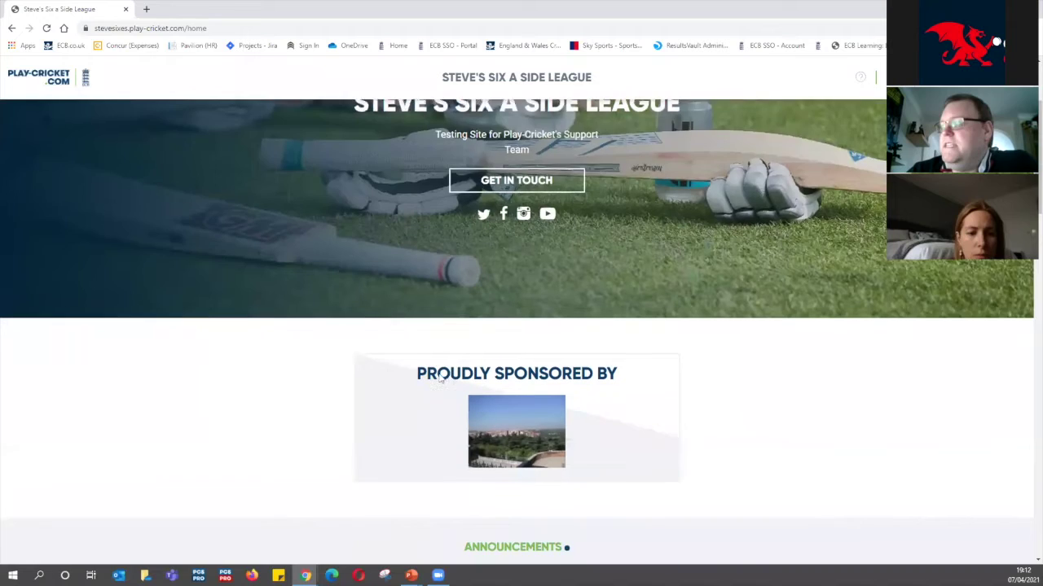
scroll(438, 377, down, 1)
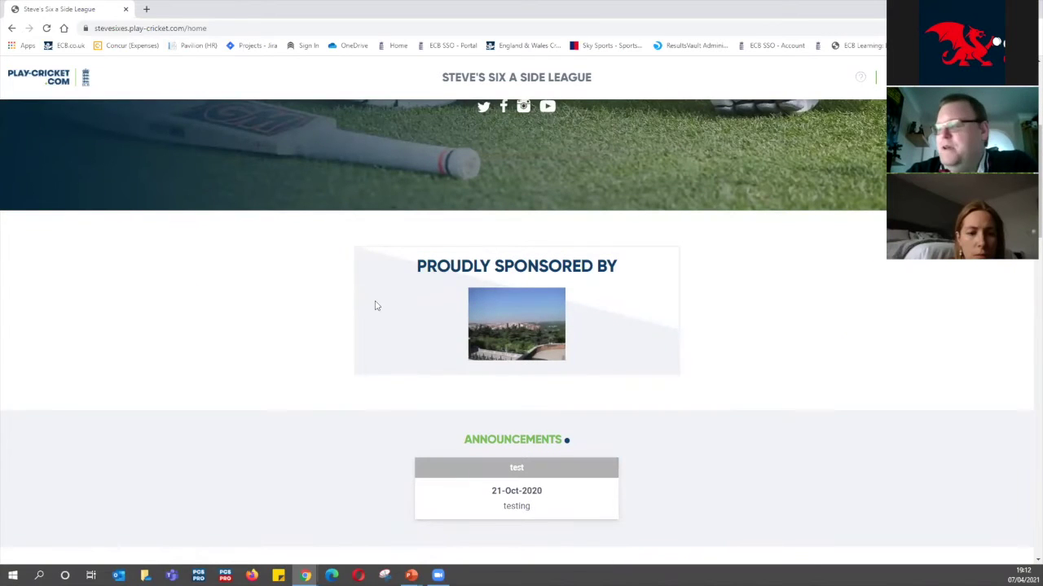
scroll(375, 306, down, 6)
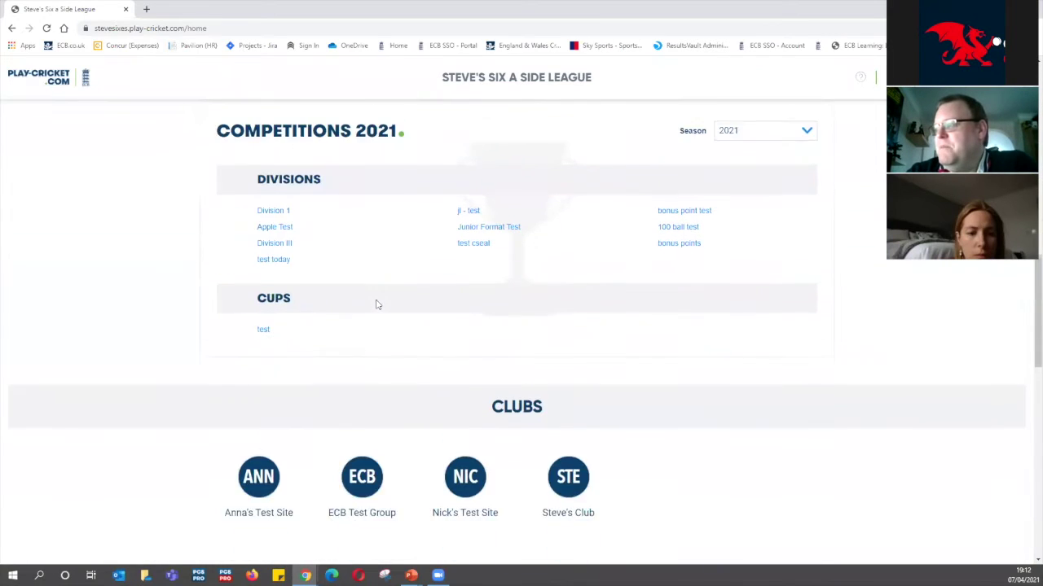
scroll(377, 304, down, 2)
scroll(431, 356, down, 2)
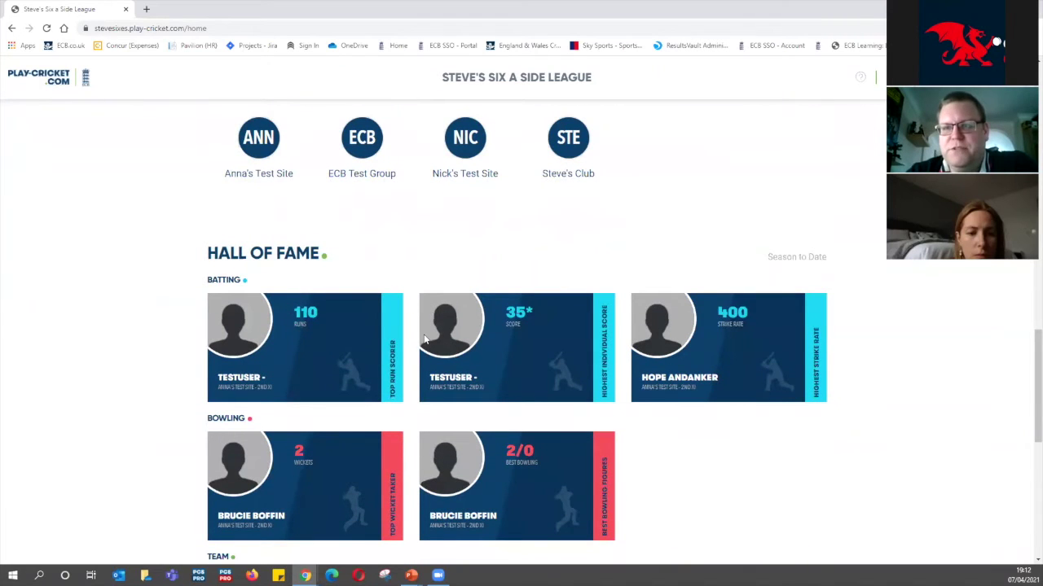
scroll(421, 338, down, 4)
scroll(421, 331, up, 20)
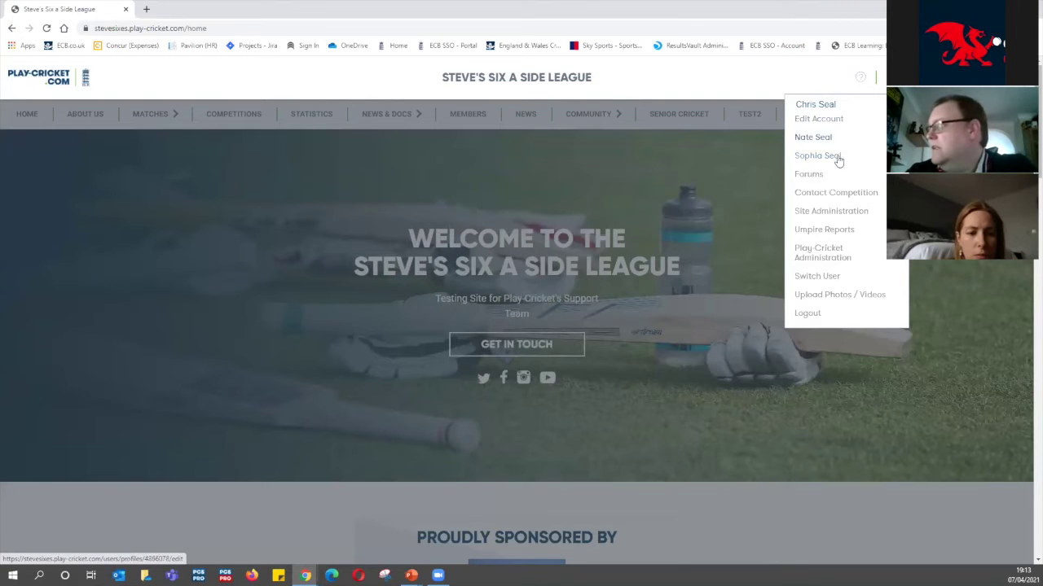
Open the league's site administration and review the list of outstanding actions in the Action Centre
click(821, 218)
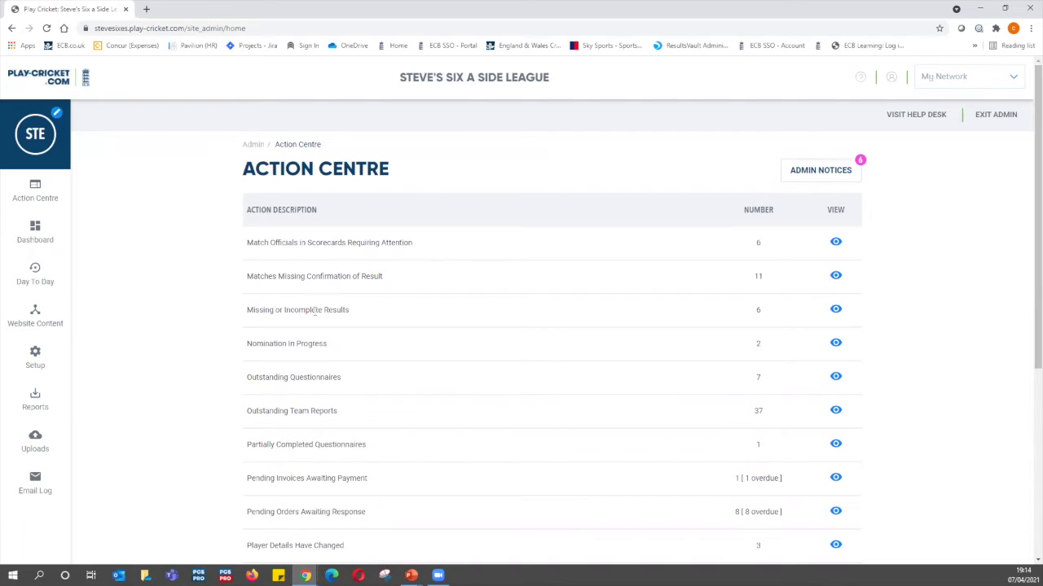
scroll(388, 264, down, 1)
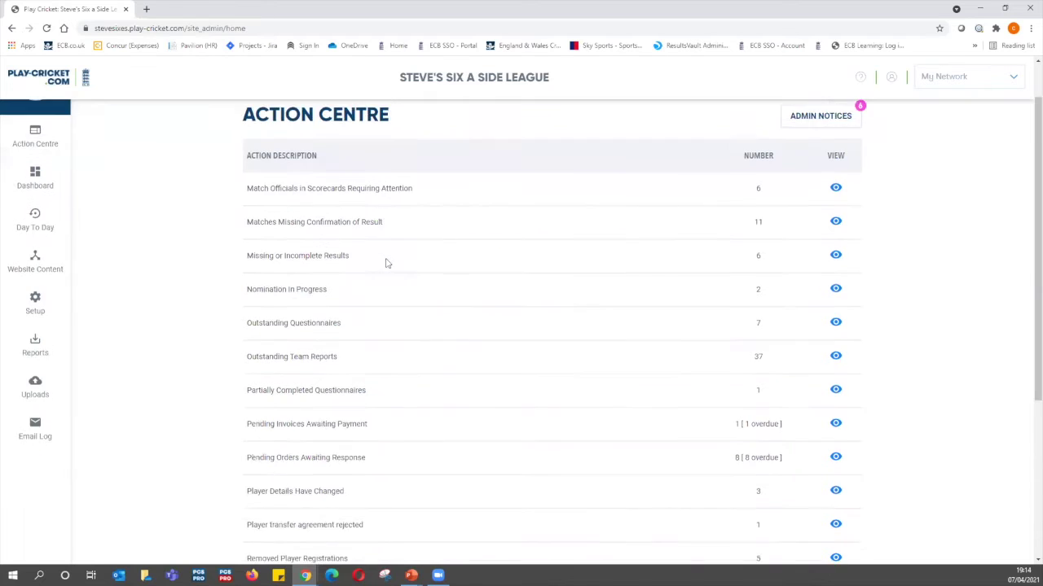
scroll(388, 263, down, 1)
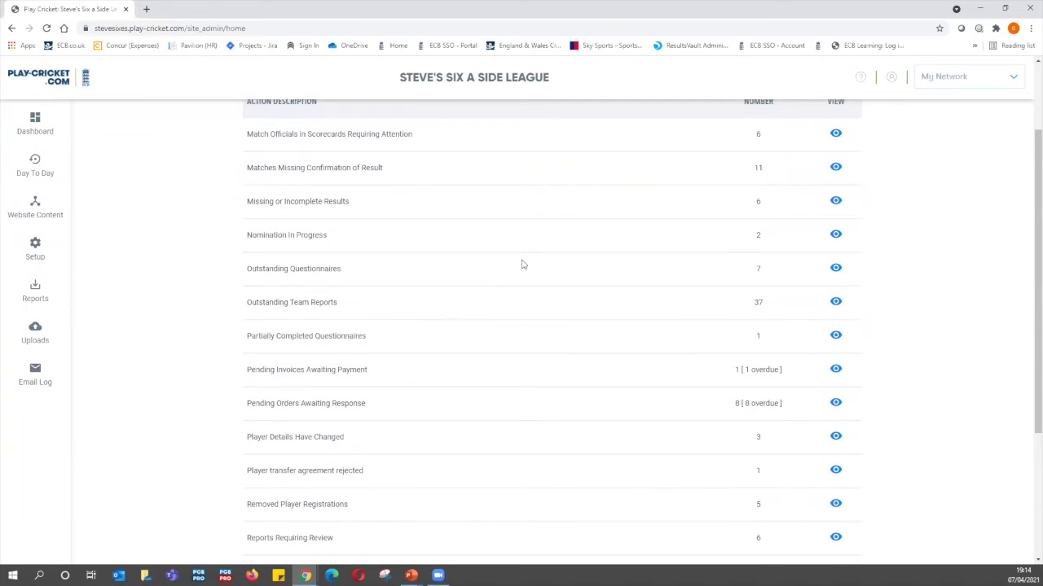
scroll(521, 263, down, 2)
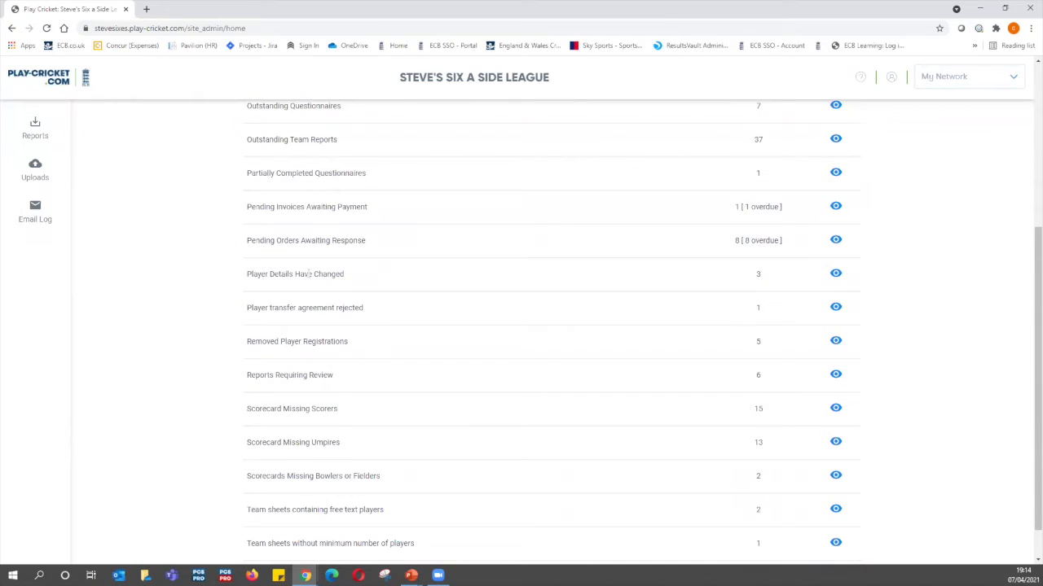
scroll(309, 274, down, 1)
scroll(363, 422, up, 2)
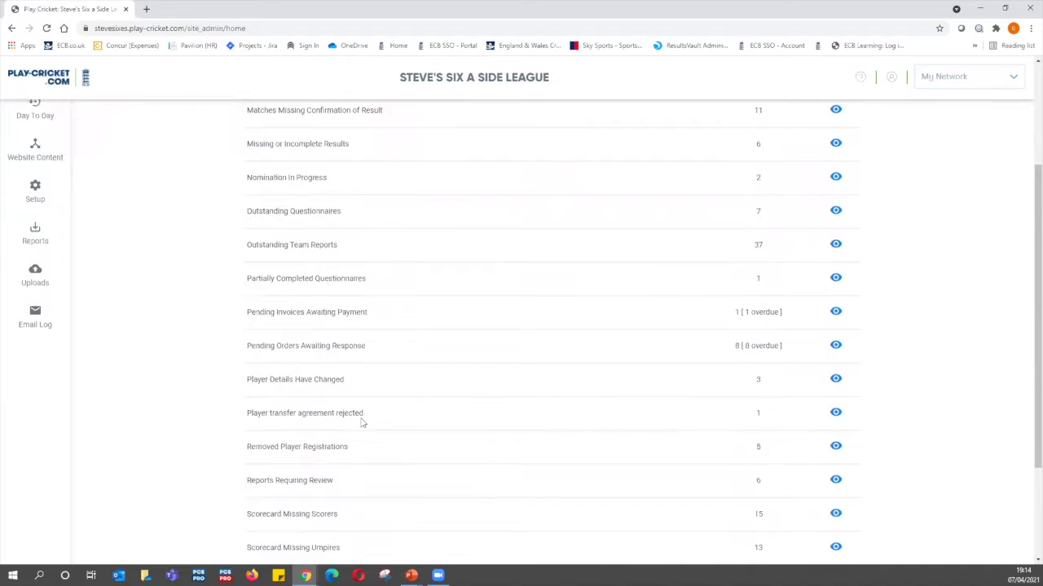
scroll(362, 423, up, 2)
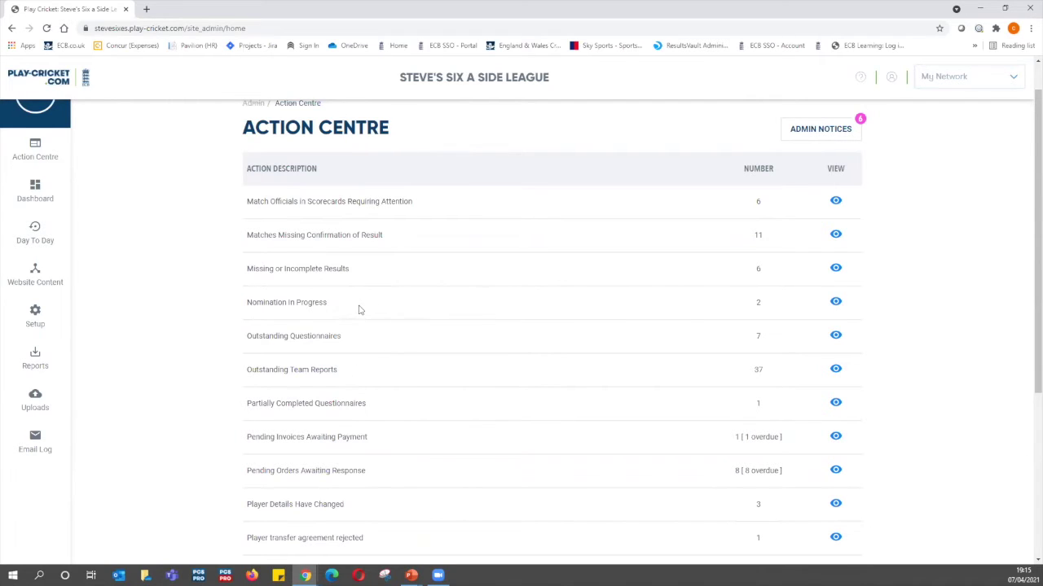
scroll(444, 275, up, 1)
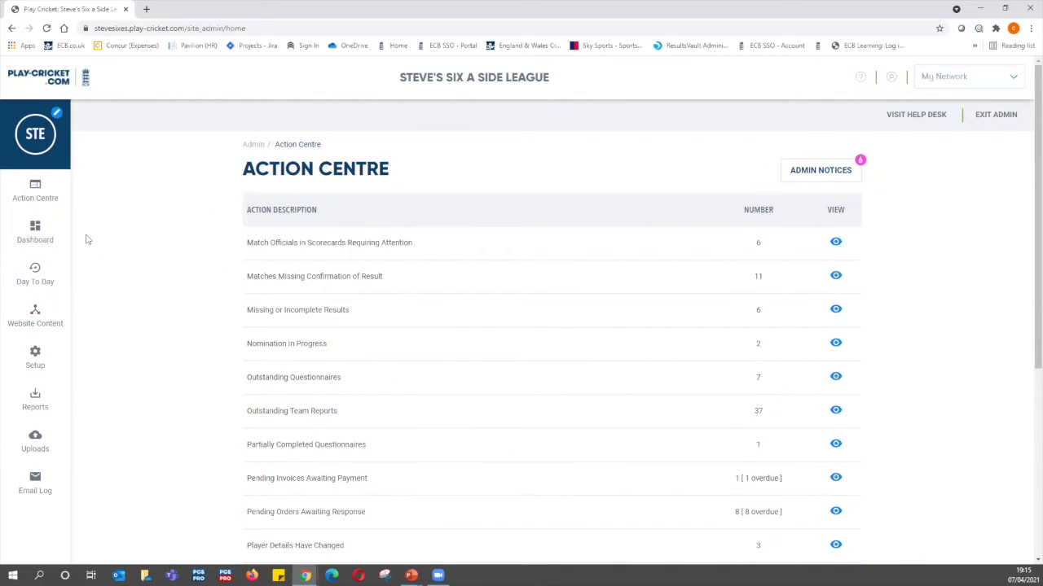
Review the admin Dashboard's scoring, registered members and website statistics, and return to the Action Centre
click(51, 234)
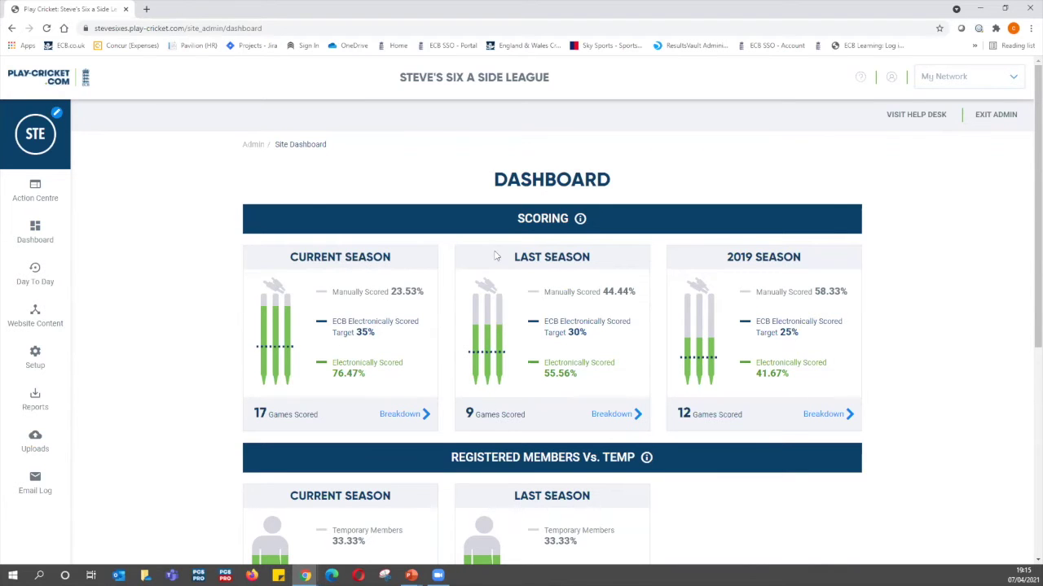
scroll(580, 289, down, 3)
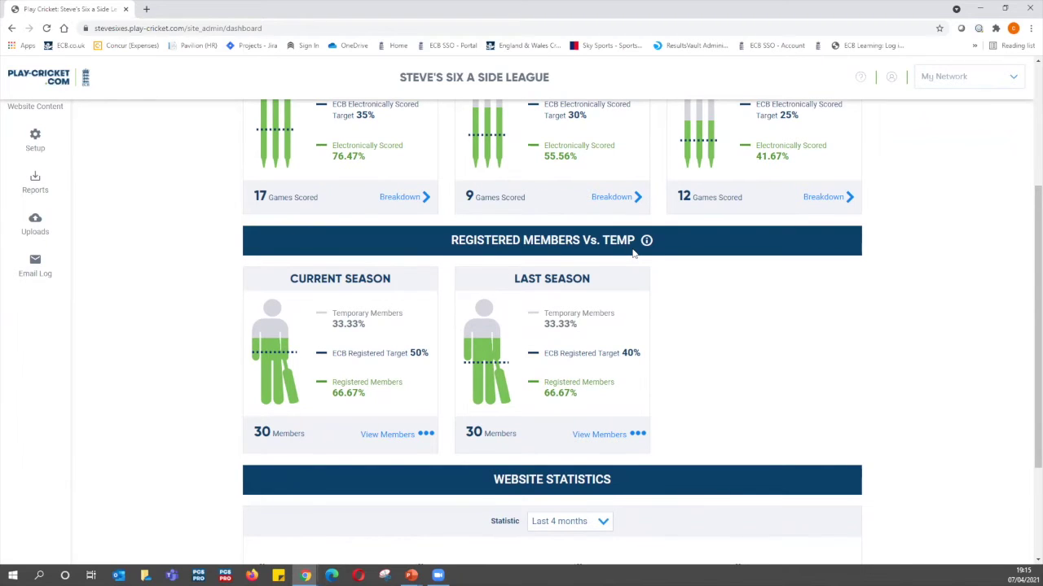
scroll(651, 383, down, 2)
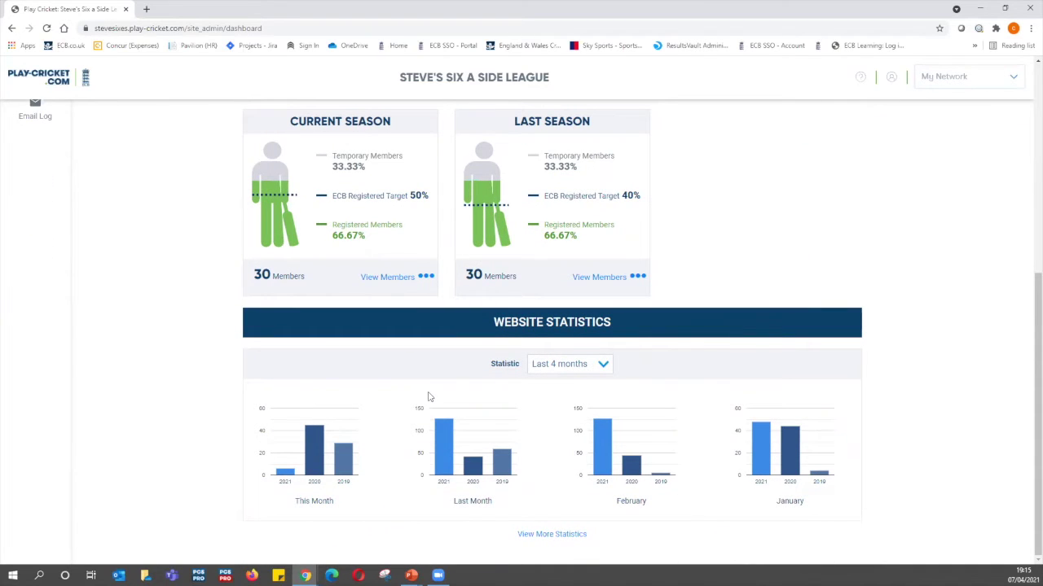
scroll(427, 396, up, 5)
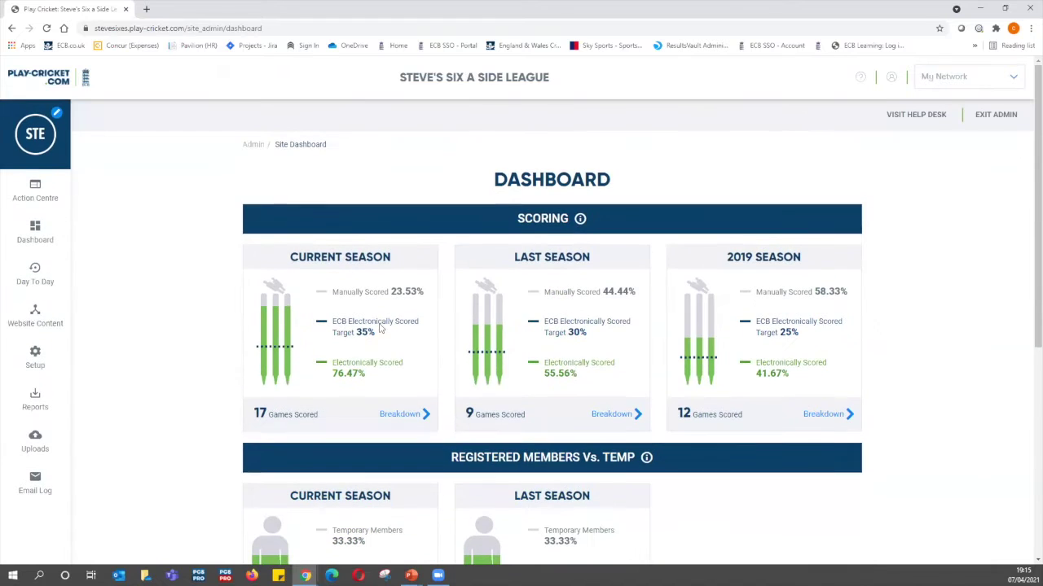
click(22, 193)
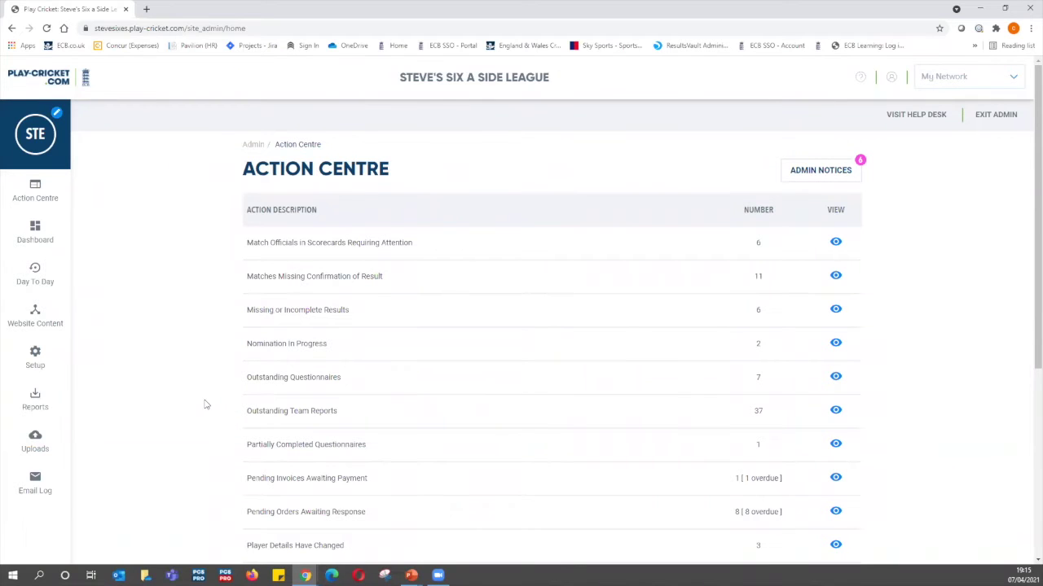
Open the Competition Details under Website Content and review the registered address, map coordinates and postal address fields
mouse_move(32, 281)
mouse_move(45, 314)
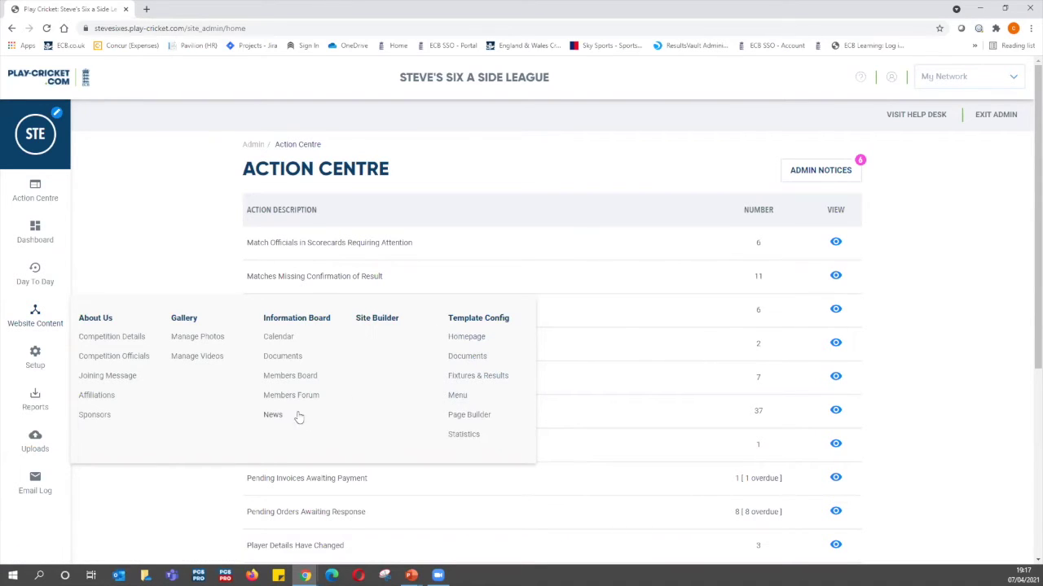
mouse_move(35, 352)
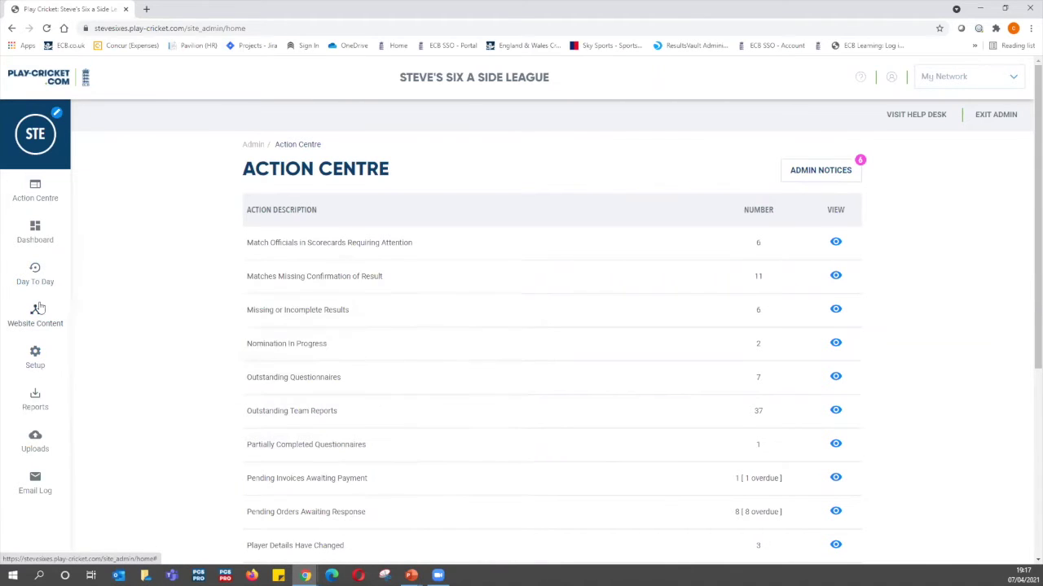
click(38, 308)
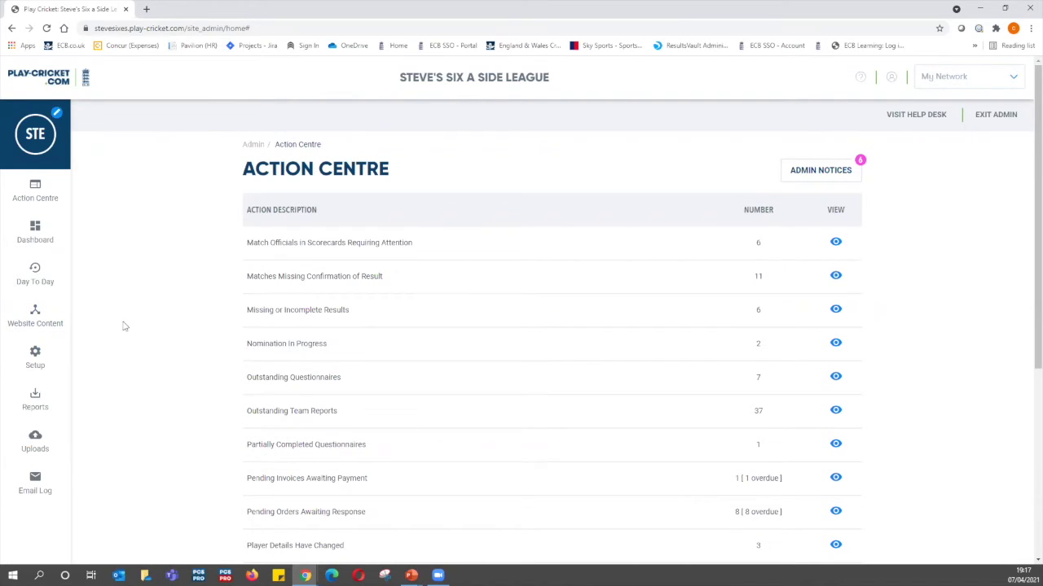
mouse_move(31, 314)
click(95, 339)
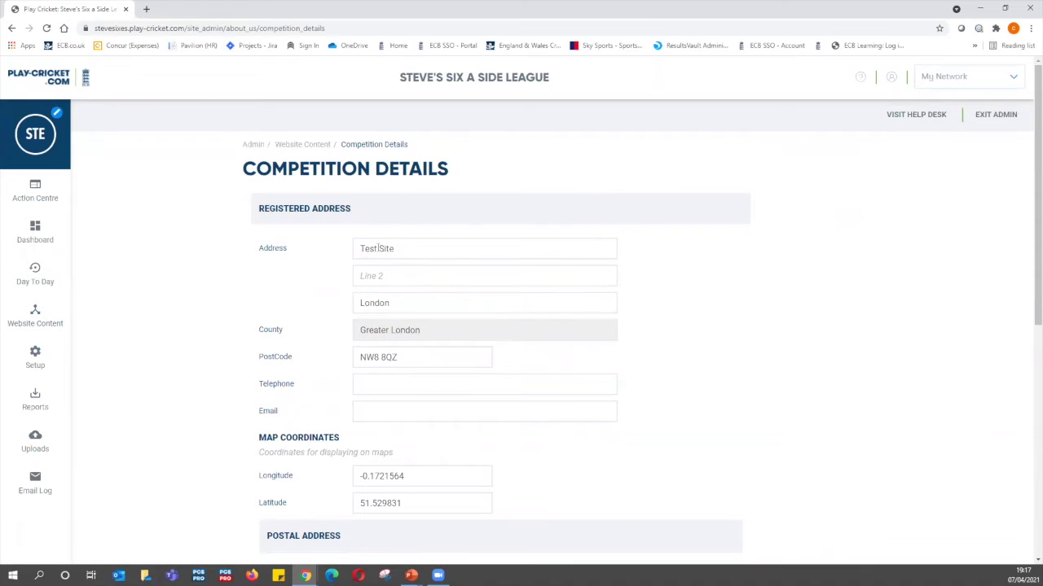
scroll(377, 249, down, 1)
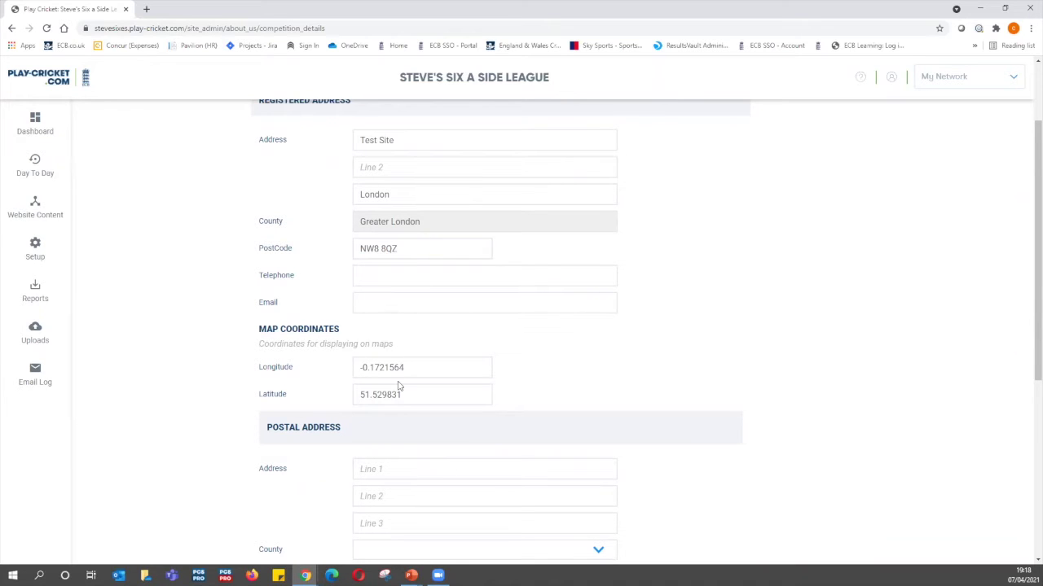
scroll(391, 383, down, 1)
scroll(367, 376, up, 2)
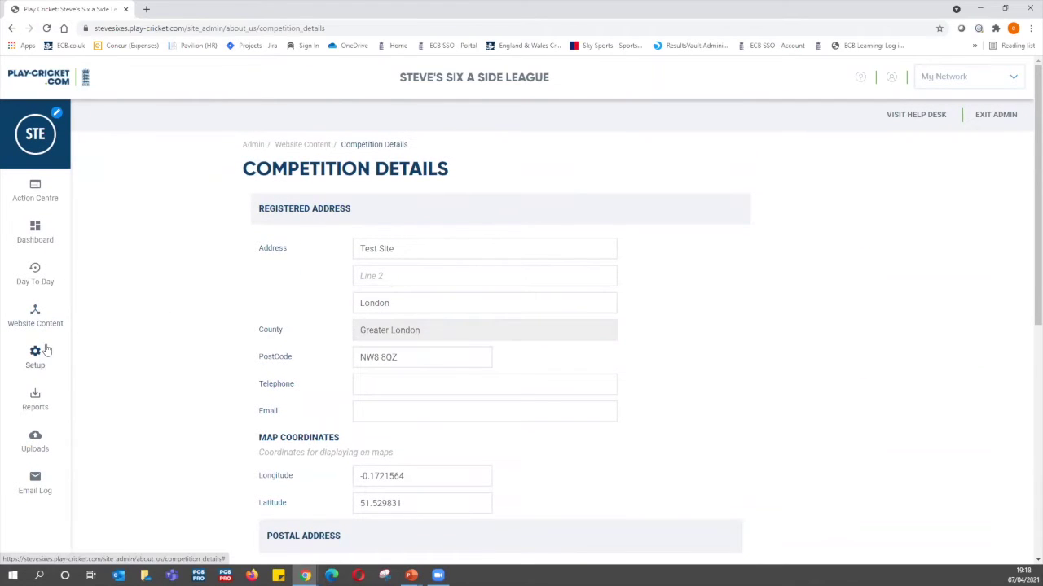
Open the Competition Officials list, view the Junior Co-ordinator's editable details, and return to the list
mouse_move(41, 350)
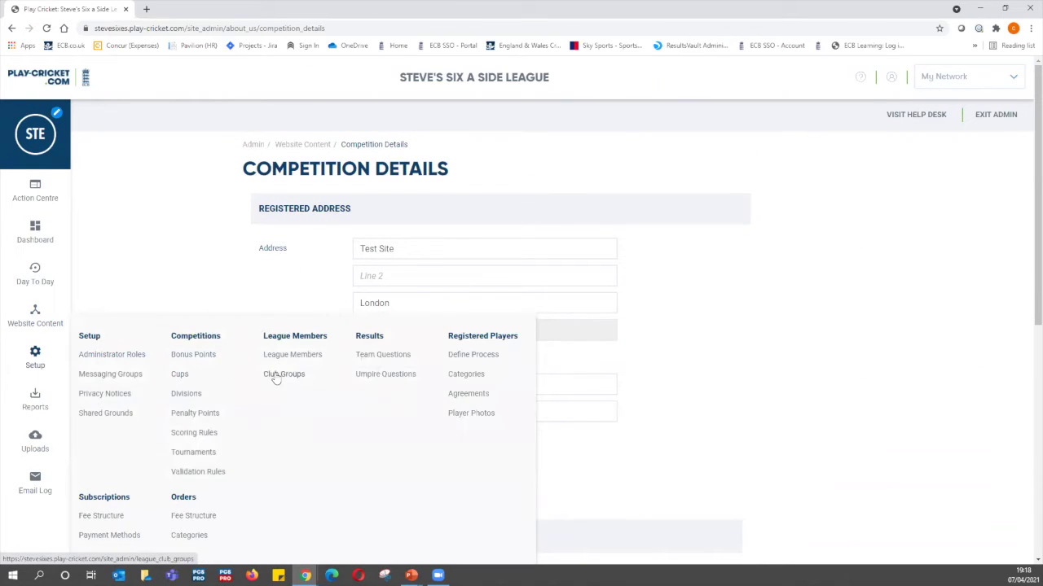
mouse_move(41, 318)
click(131, 354)
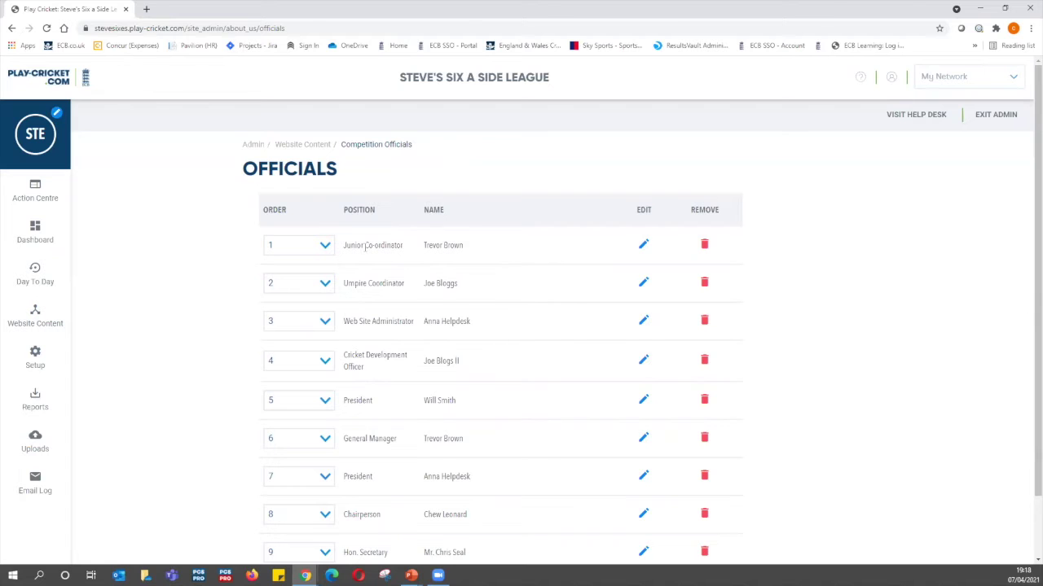
scroll(365, 247, down, 2)
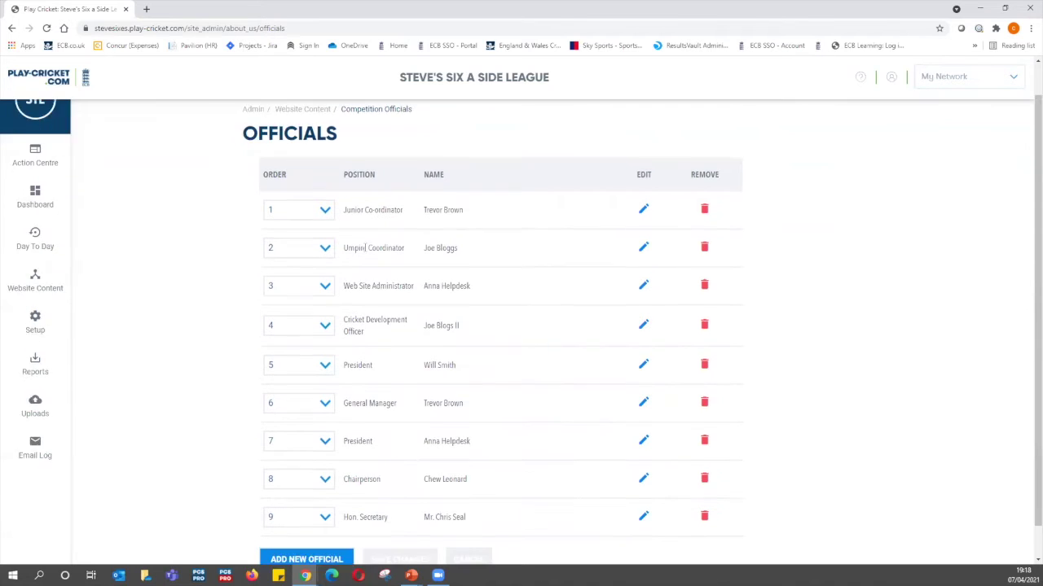
scroll(365, 239, up, 2)
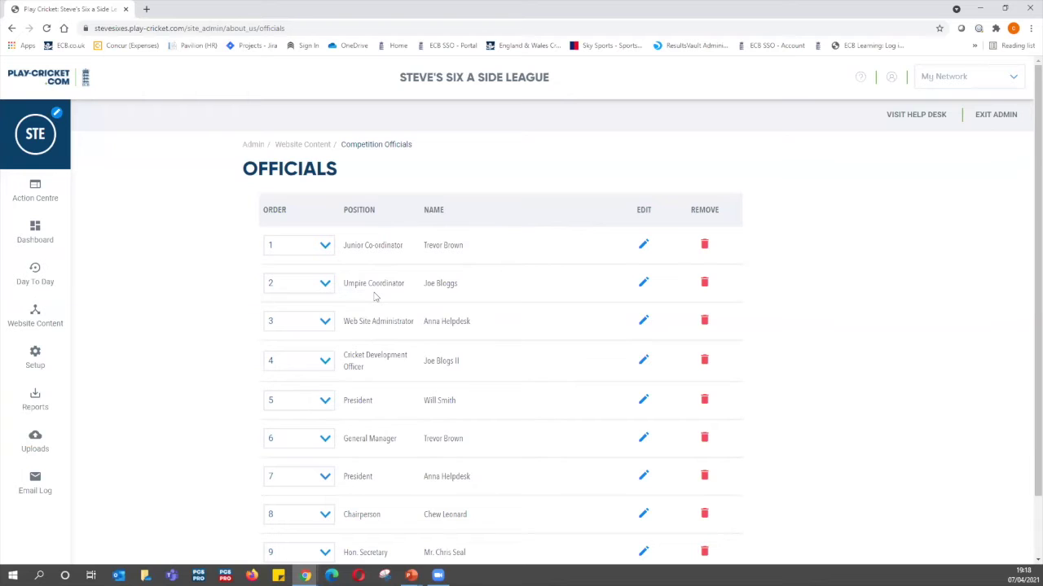
scroll(396, 302, down, 1)
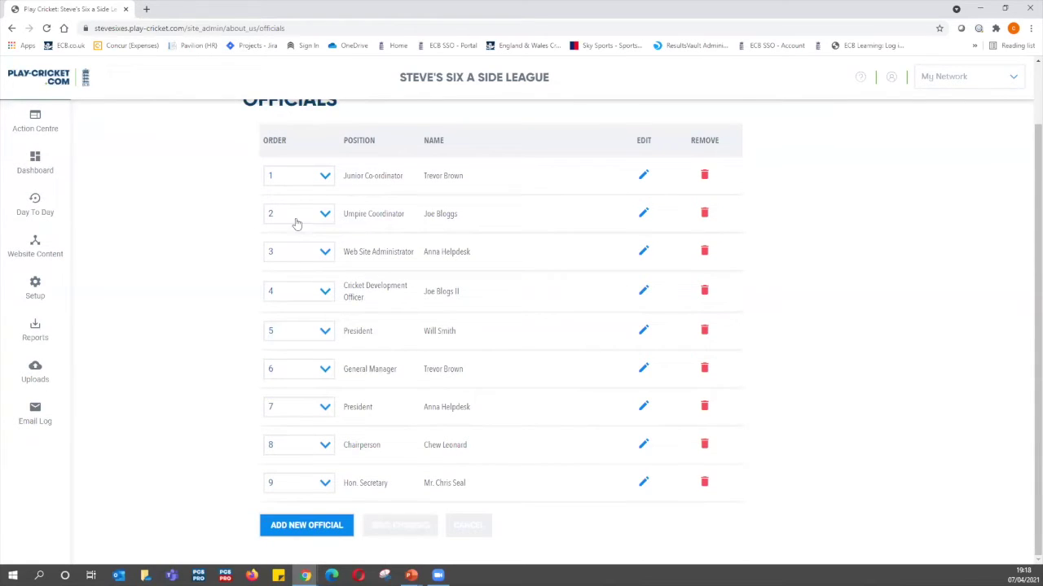
click(644, 177)
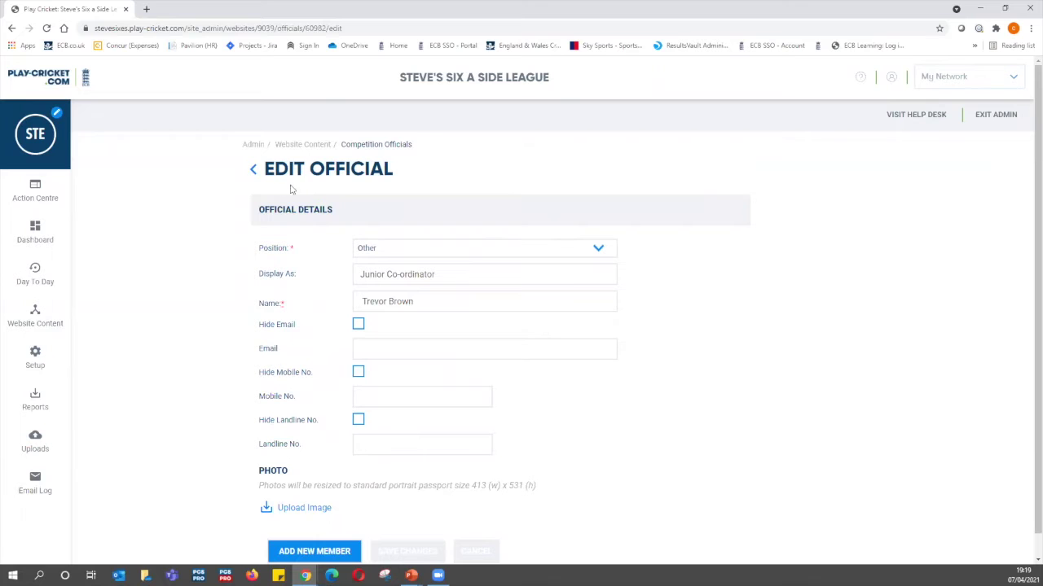
click(253, 171)
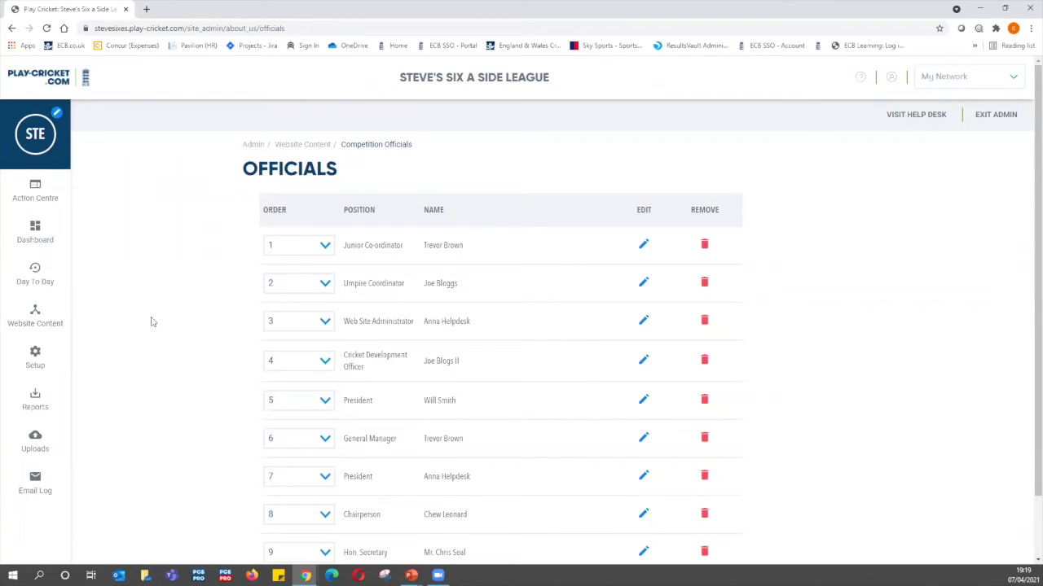
Open the day-to-day Club Contacts and search for the Junior Coordinator at Anna's Test Site
mouse_move(47, 281)
mouse_move(42, 279)
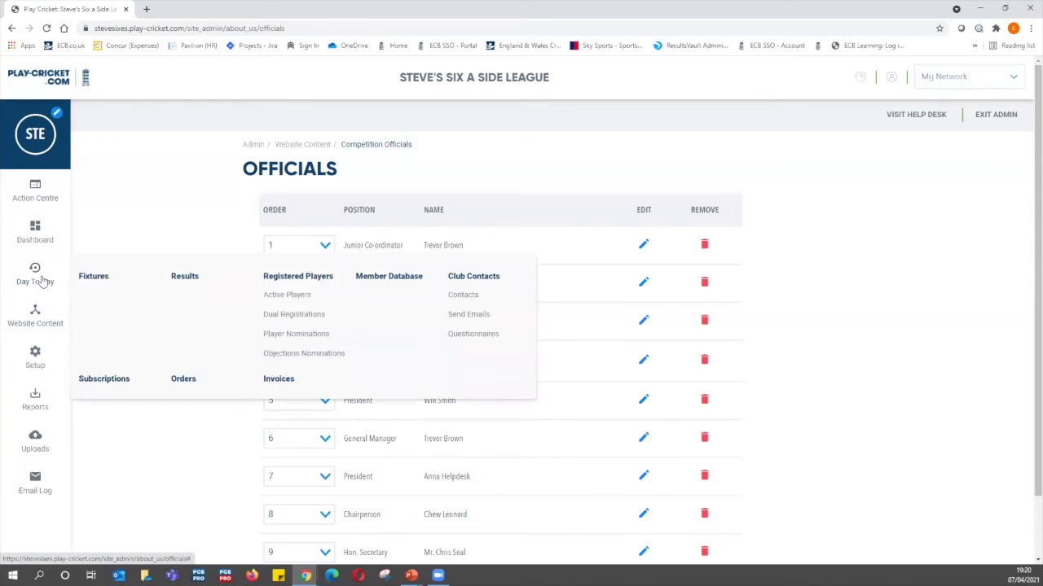
click(462, 295)
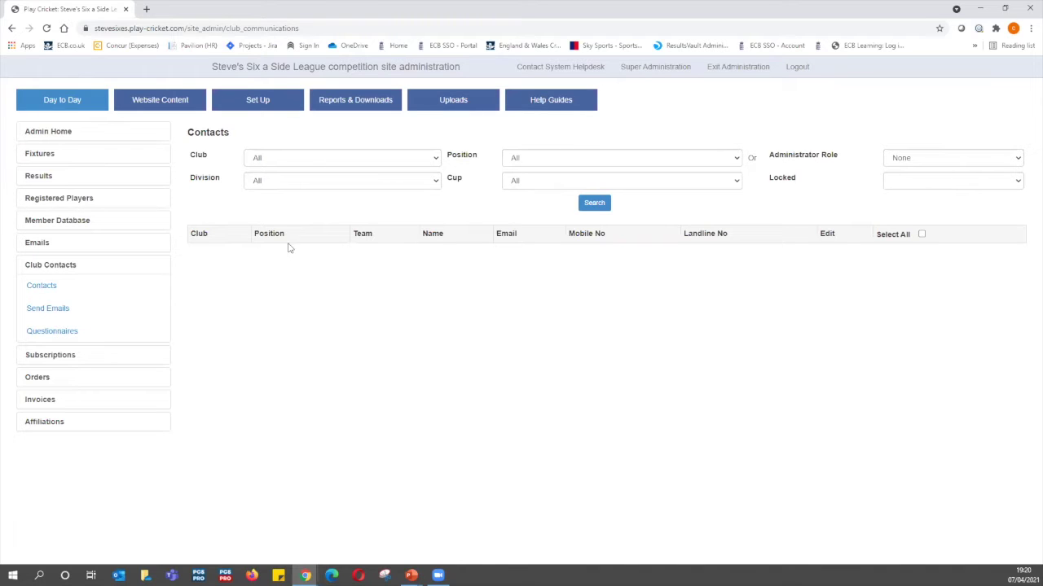
click(394, 162)
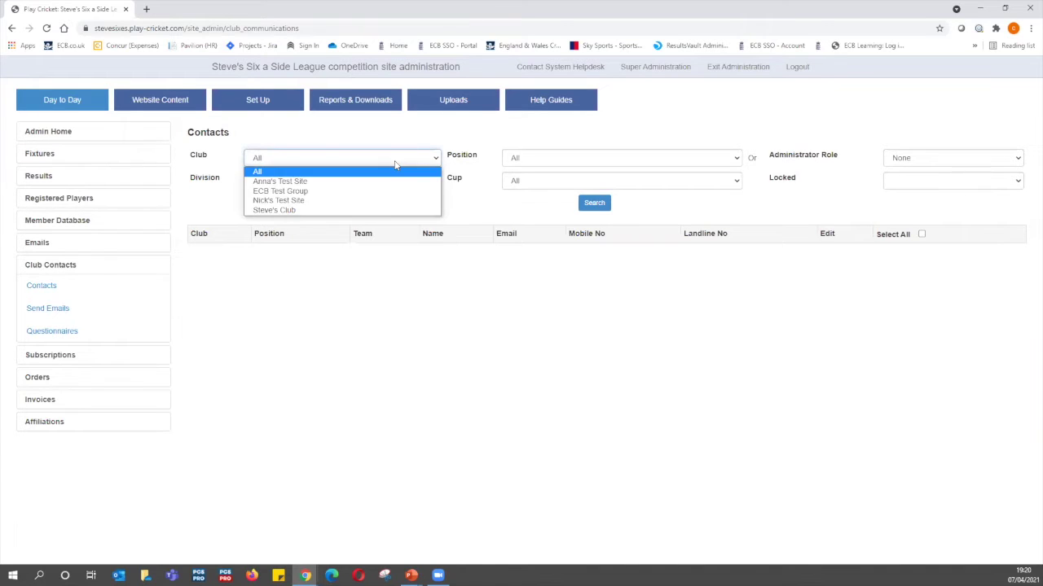
click(341, 182)
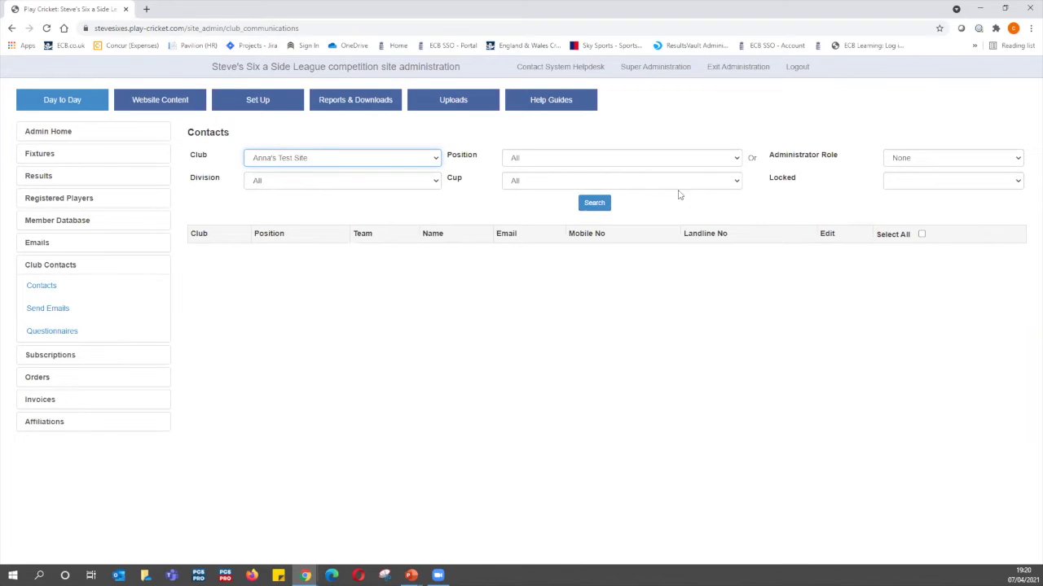
click(732, 161)
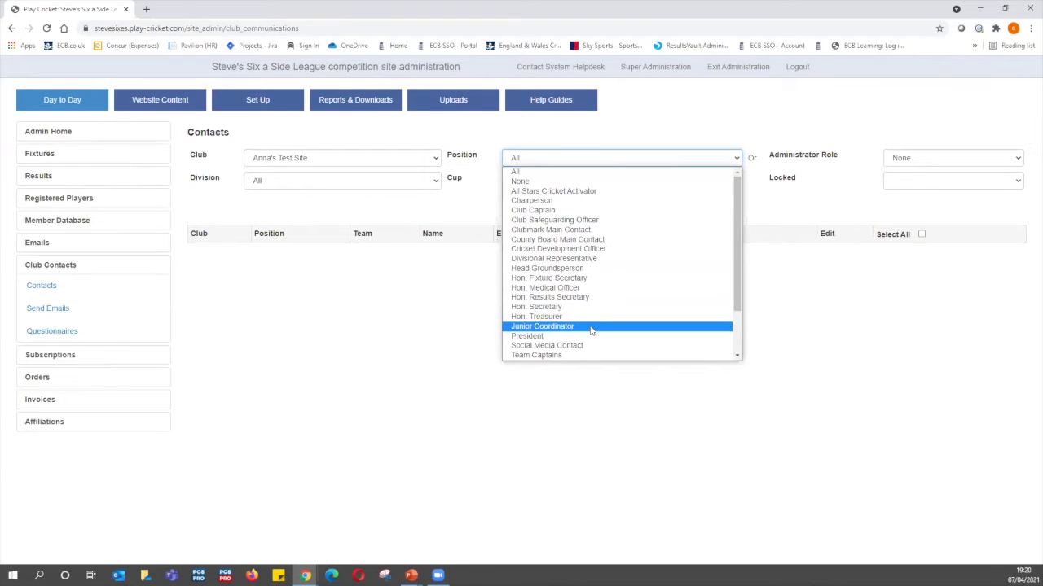
scroll(587, 293, down, 3)
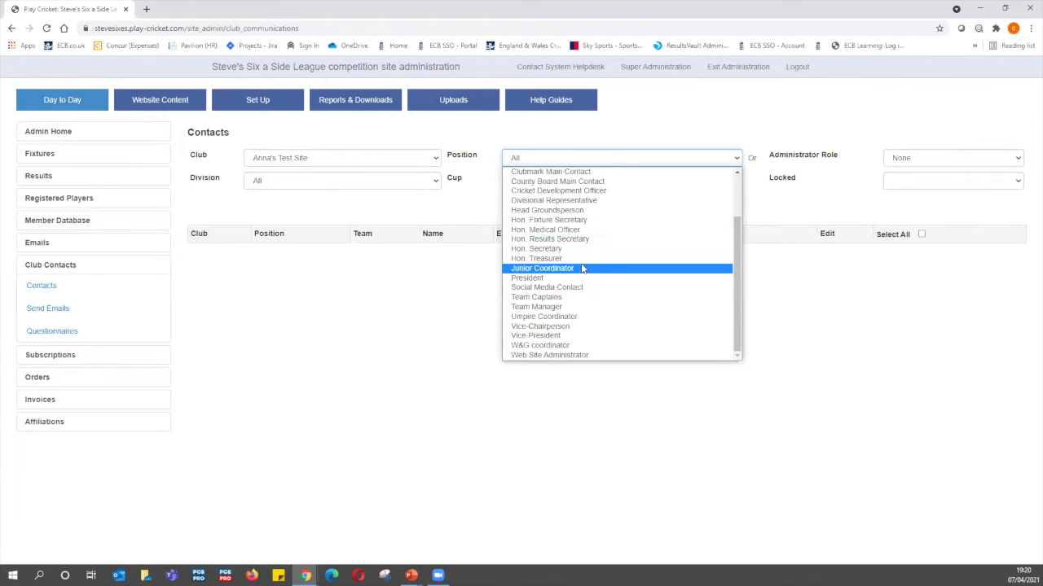
click(581, 270)
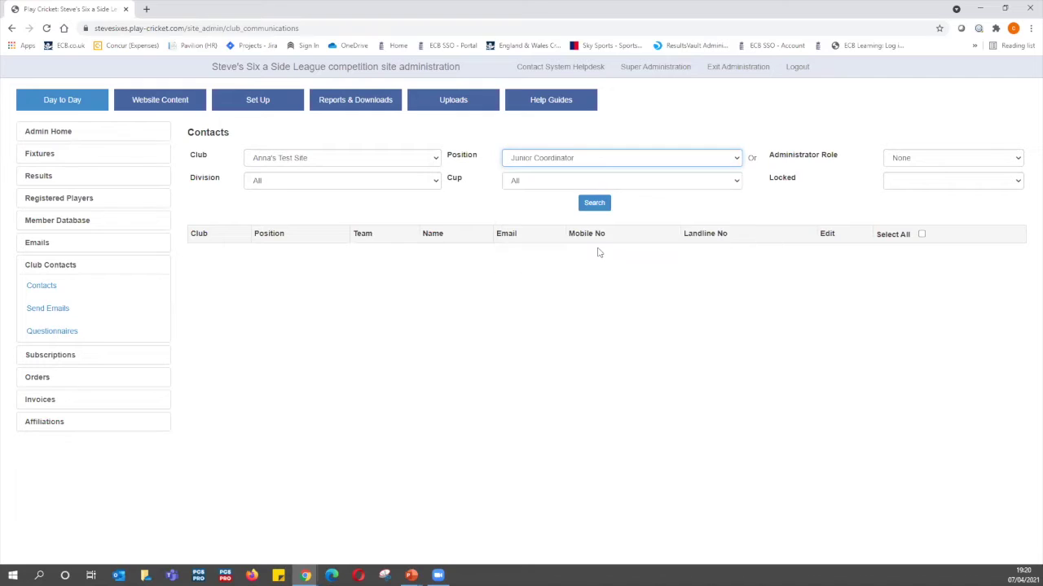
click(594, 202)
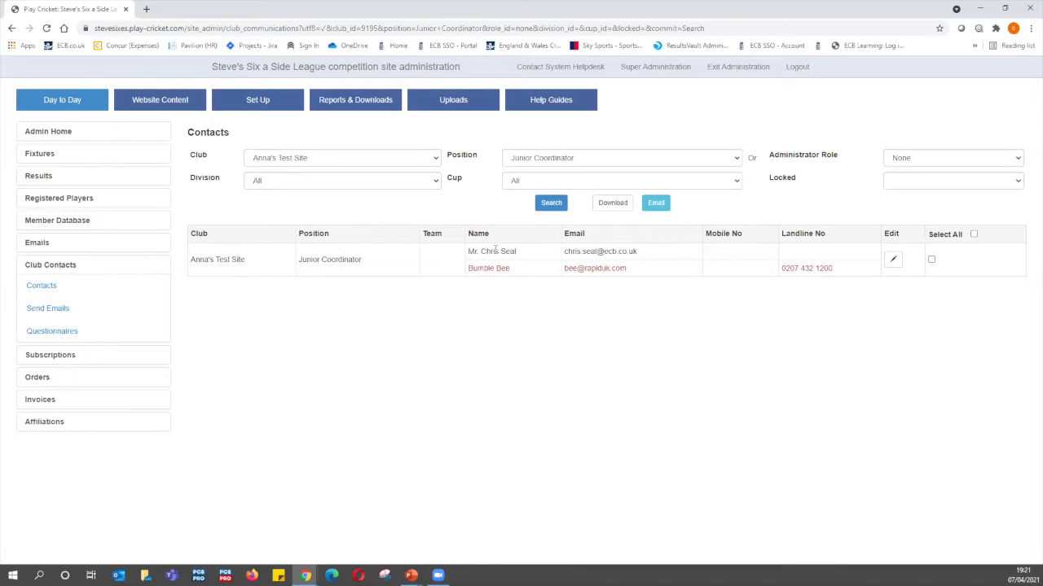
Open the Junior Coordinator contact for editing, examine the league's contact details, and return to the contacts without saving
click(892, 262)
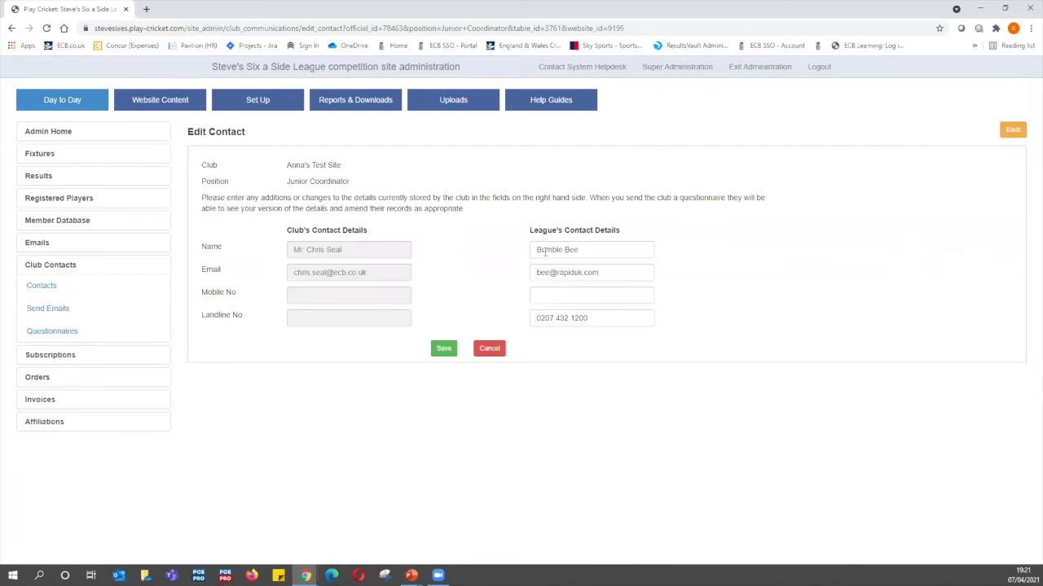
drag(534, 249, 665, 298)
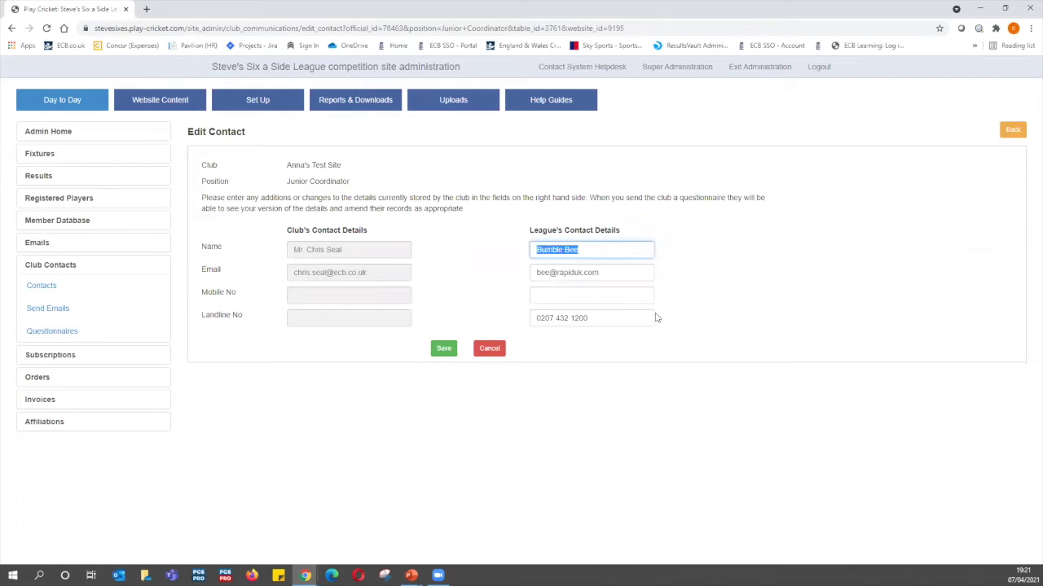
key(BackSpace)
click(1010, 131)
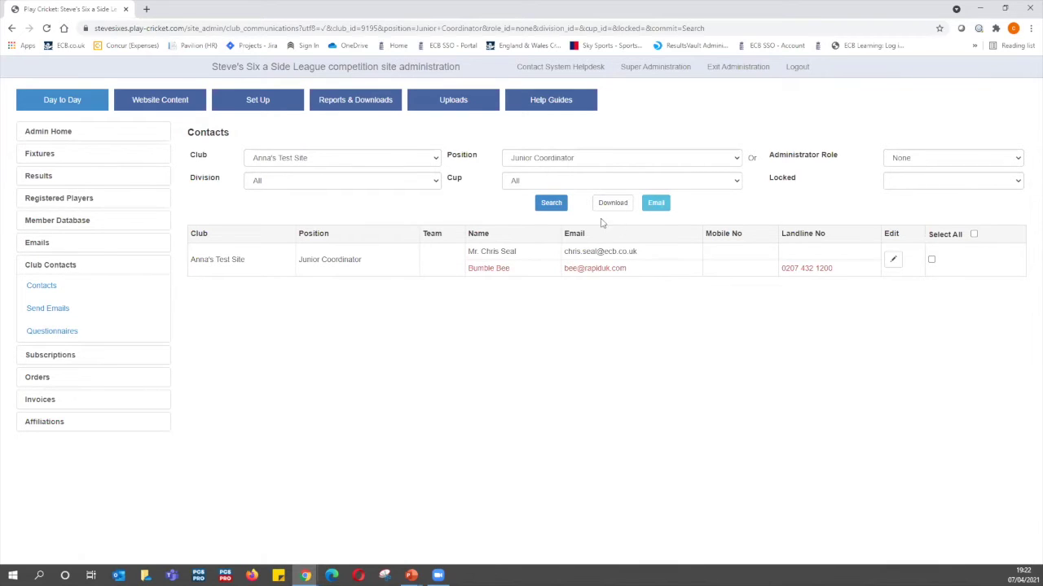
Edit the test2 questionnaire to make the Club Captain and Team Captains details mandatory, and save it
click(59, 333)
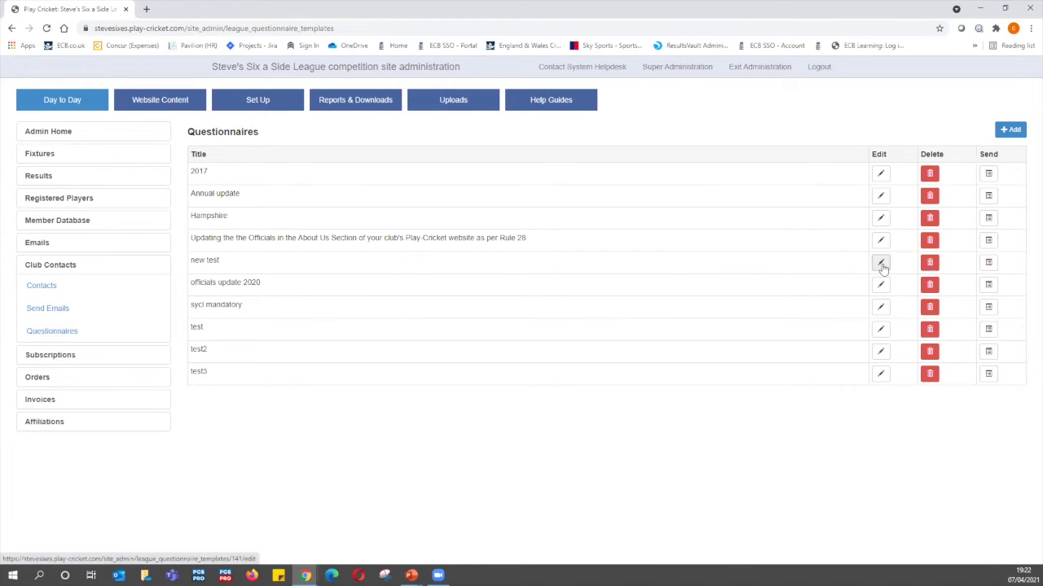
click(881, 351)
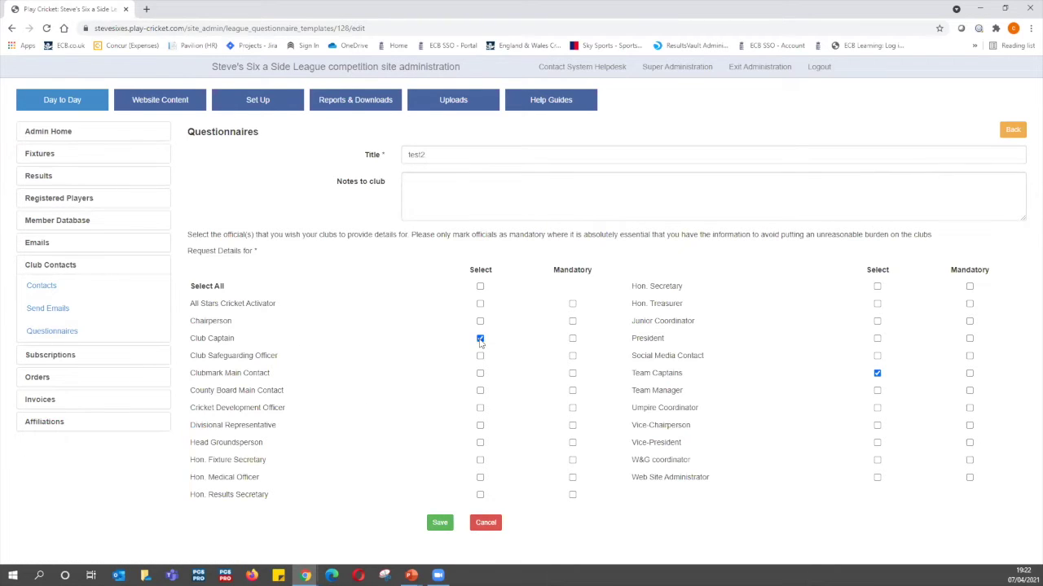
click(573, 340)
click(969, 374)
click(440, 523)
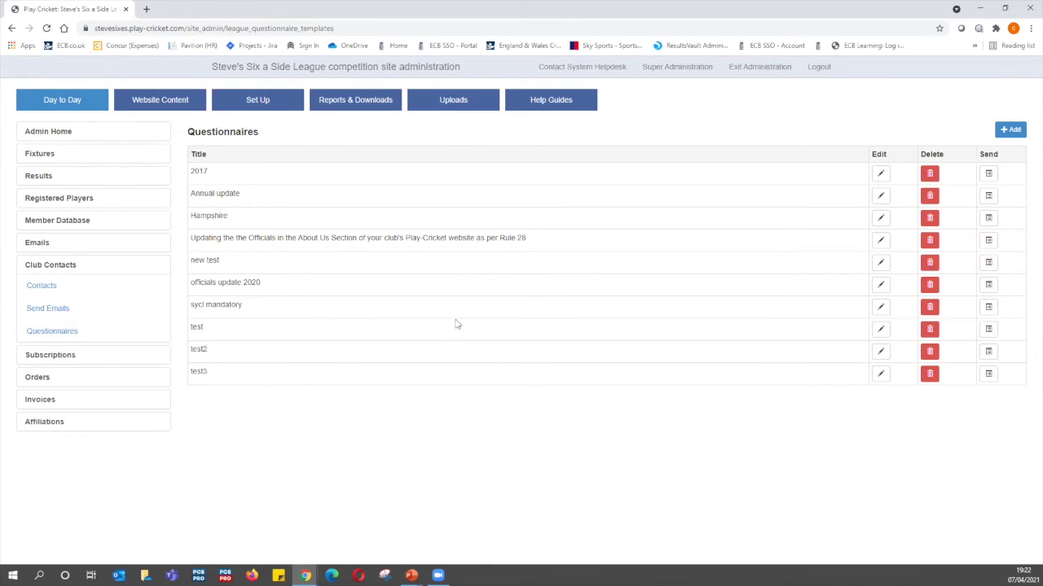
Send the test2 questionnaire to Anna's Test Site and return to the list of questionnaires
click(988, 351)
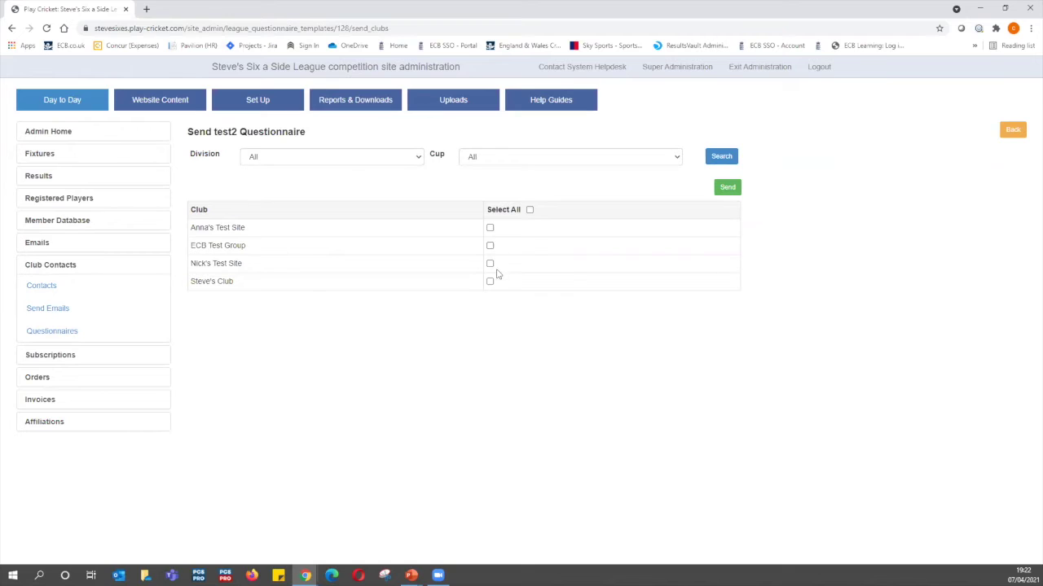
click(490, 228)
click(733, 187)
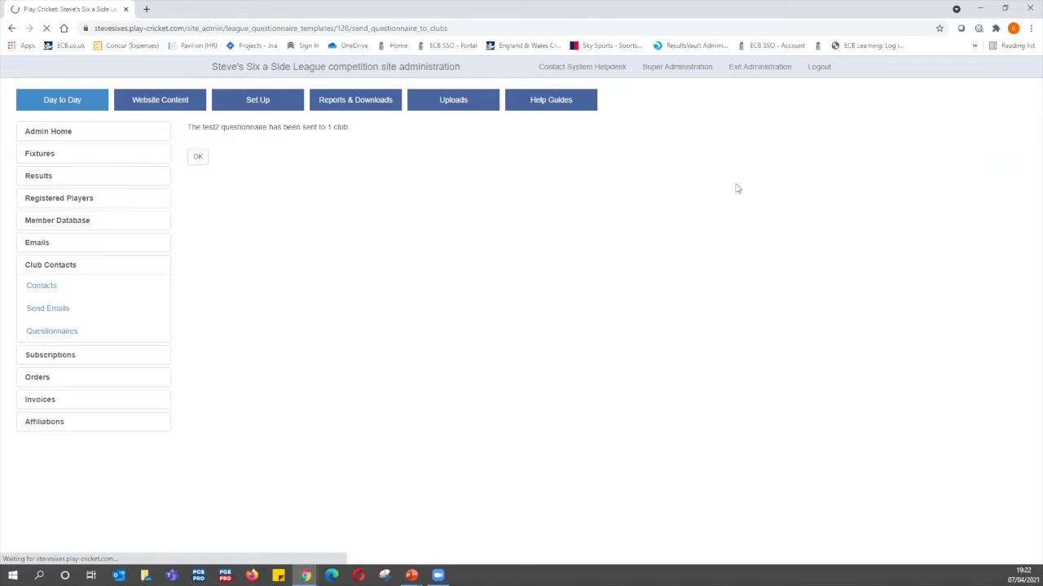
click(195, 158)
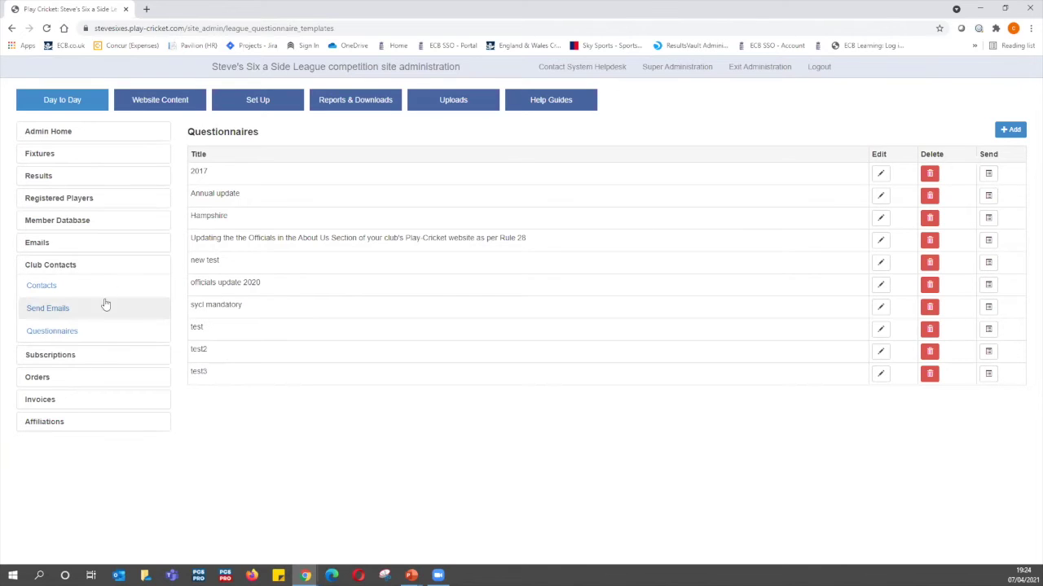
Return to the administration home and review the available Day To Day options
click(54, 137)
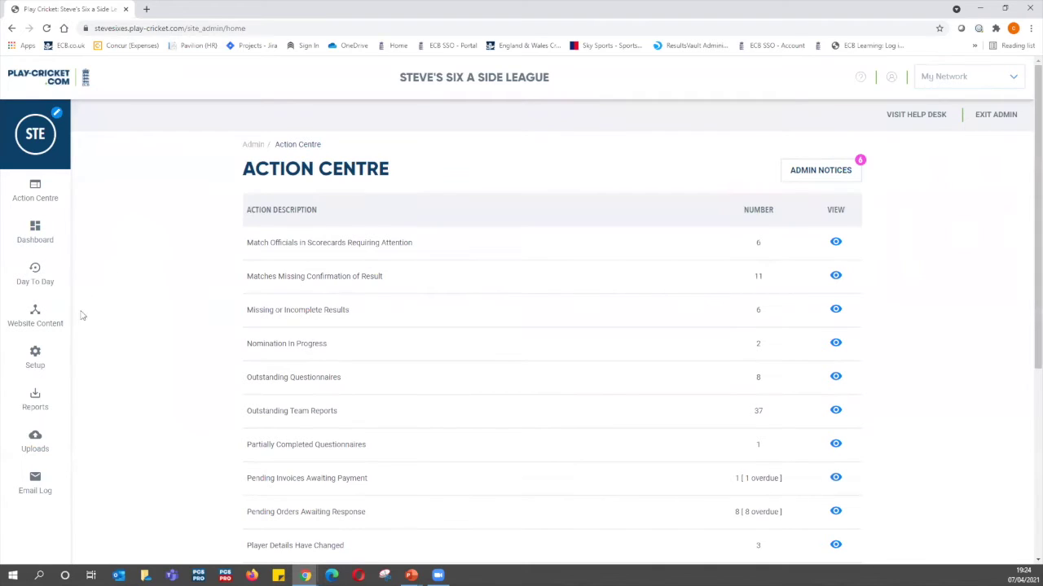
mouse_move(50, 280)
click(39, 275)
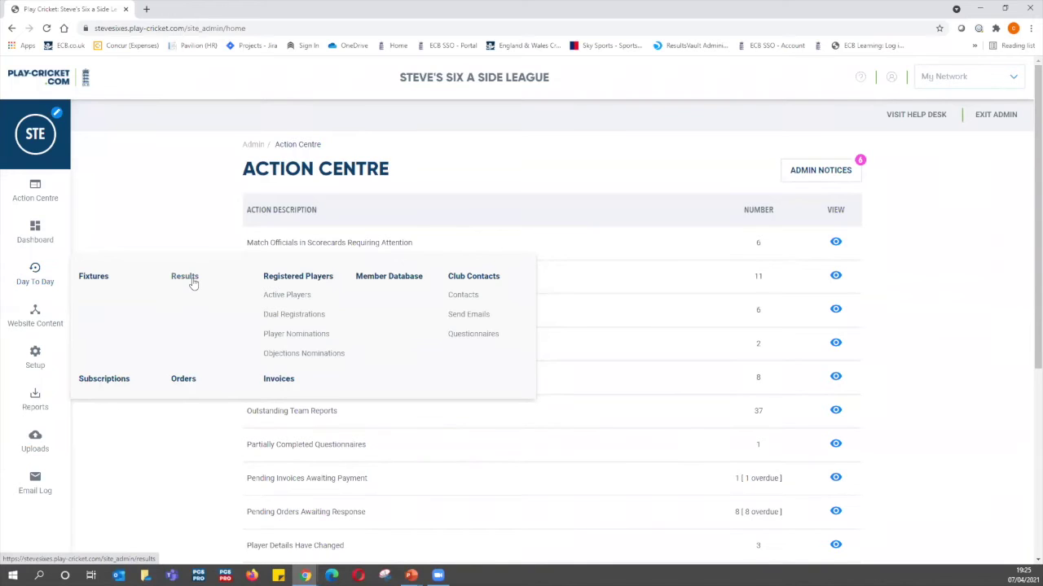
click(385, 281)
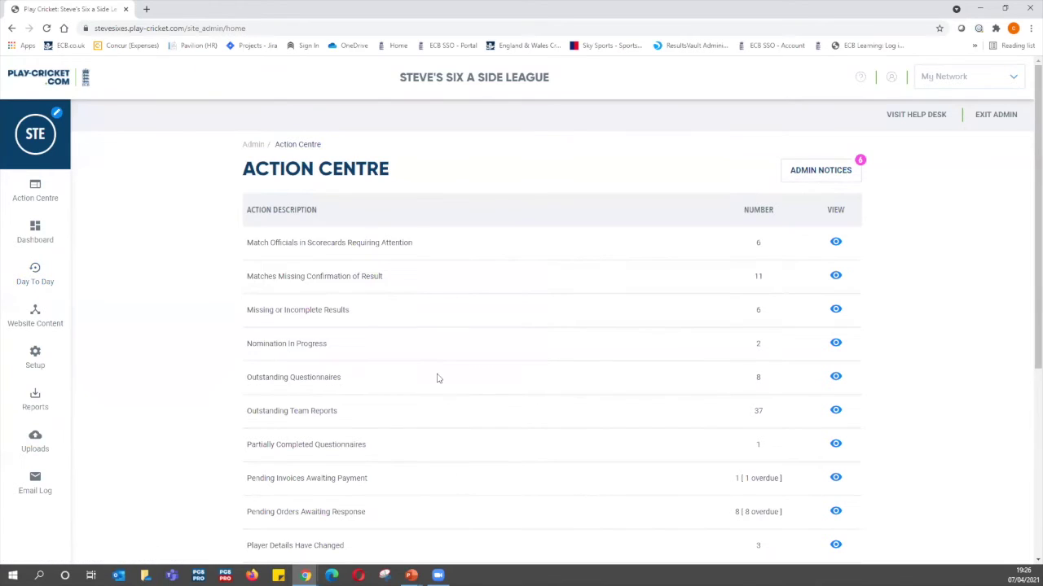
Open the League Members setup, search clubs with the keyword "tom", and add Tom's Test Site as a league member
mouse_move(47, 365)
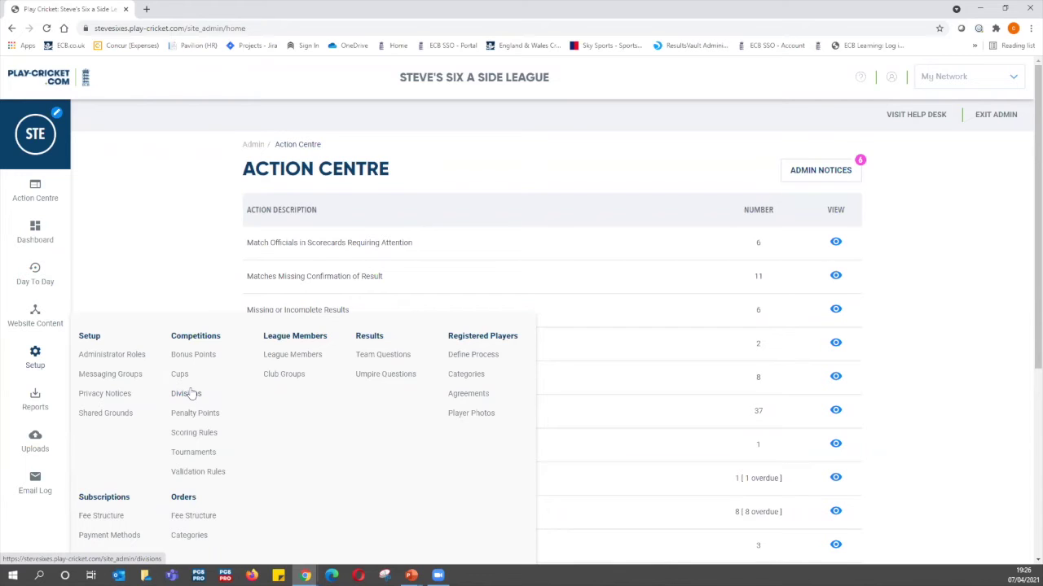
click(299, 362)
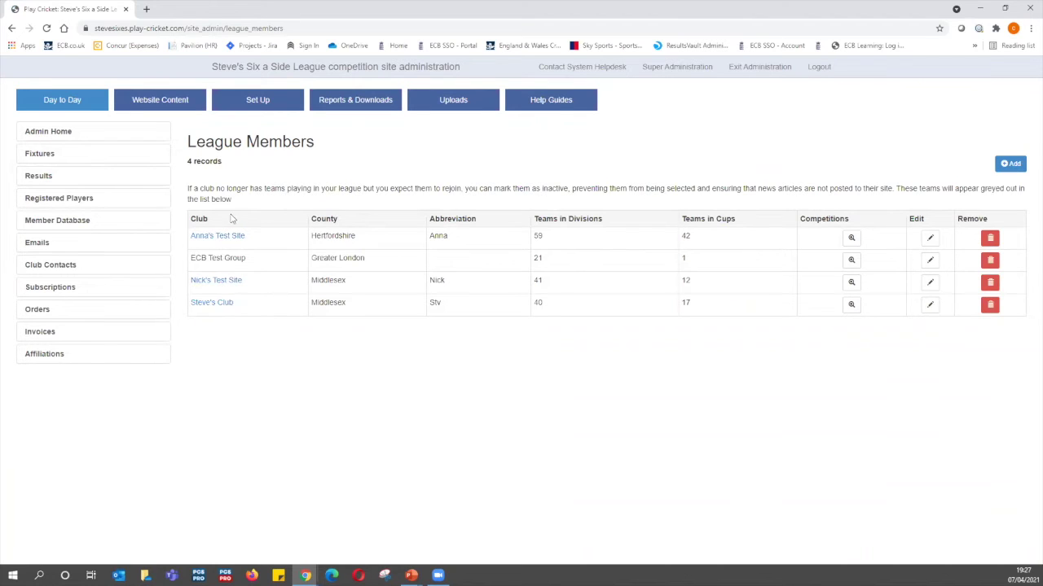
click(1011, 164)
click(580, 143)
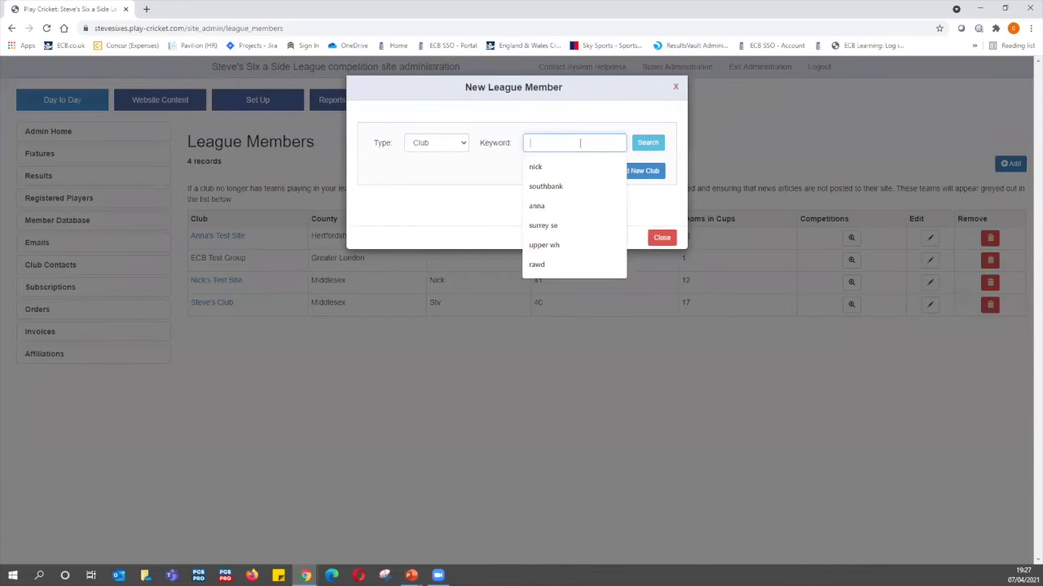
text(tom)
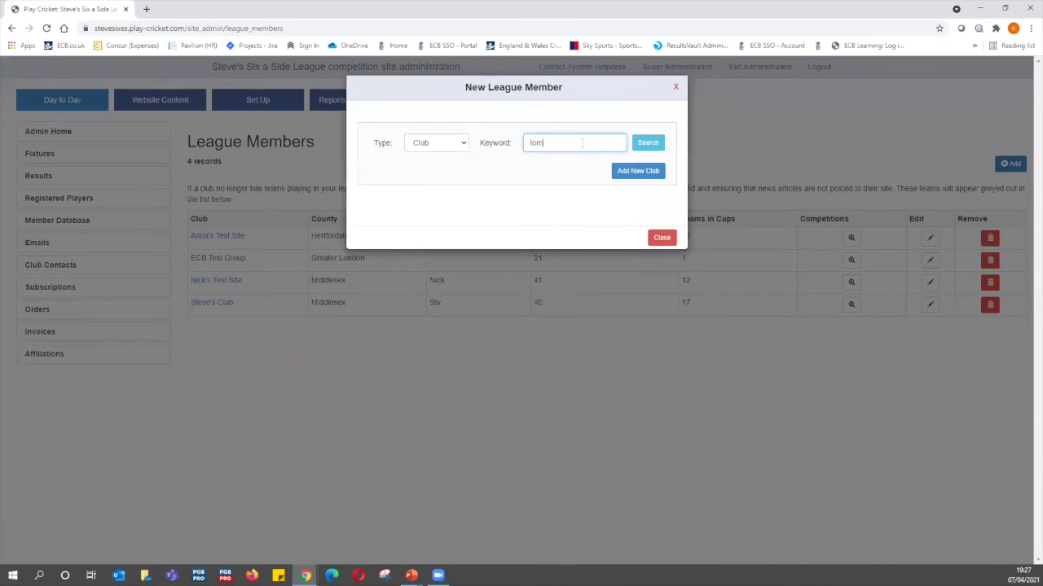
click(644, 144)
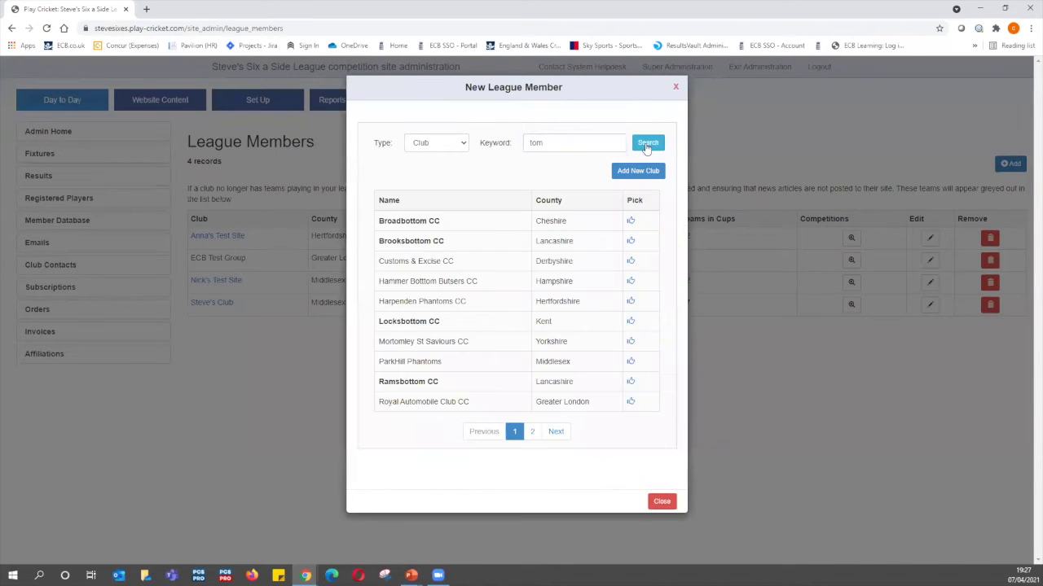
click(563, 143)
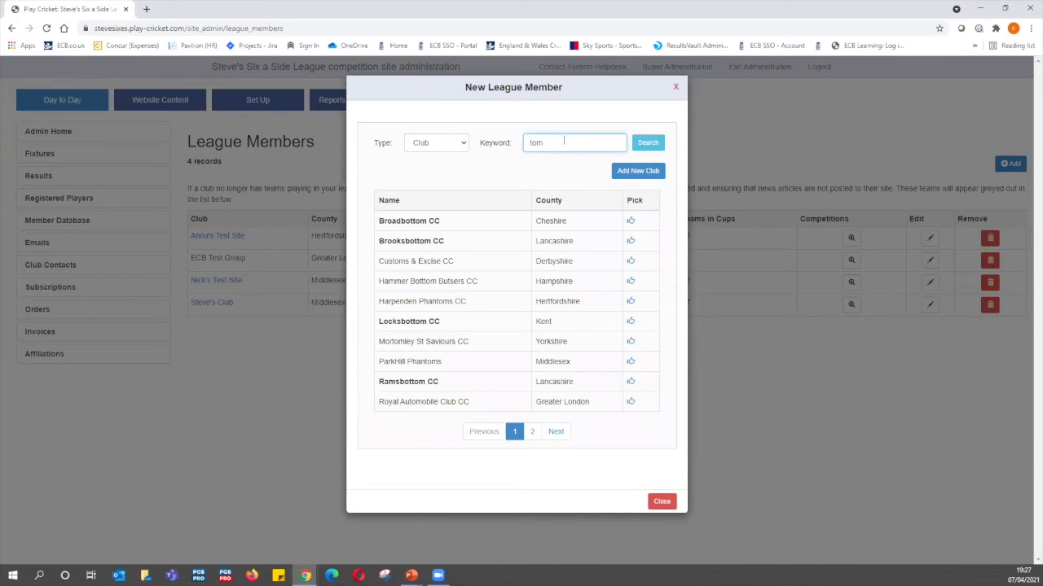
click(532, 432)
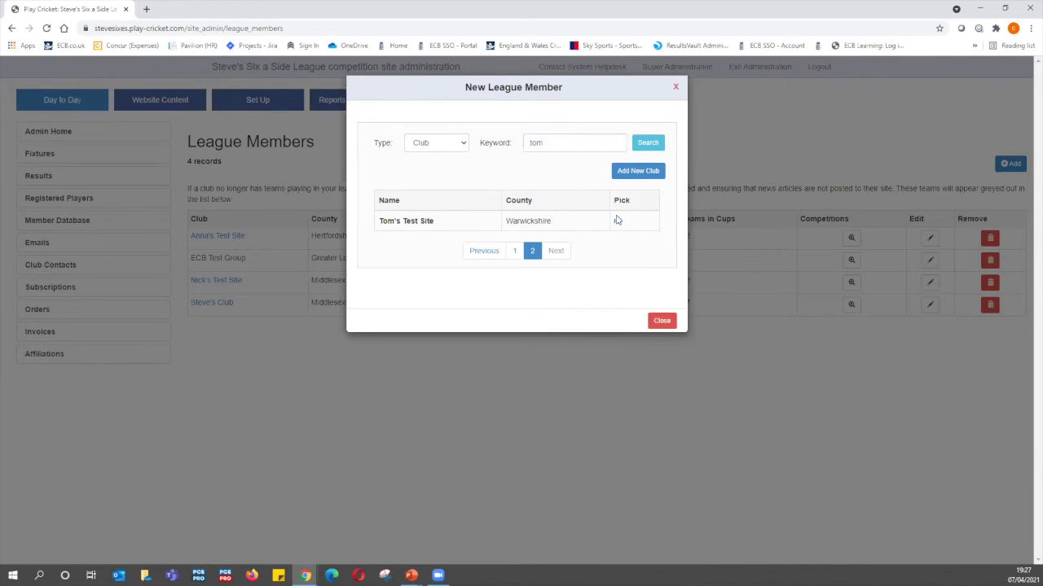
click(619, 222)
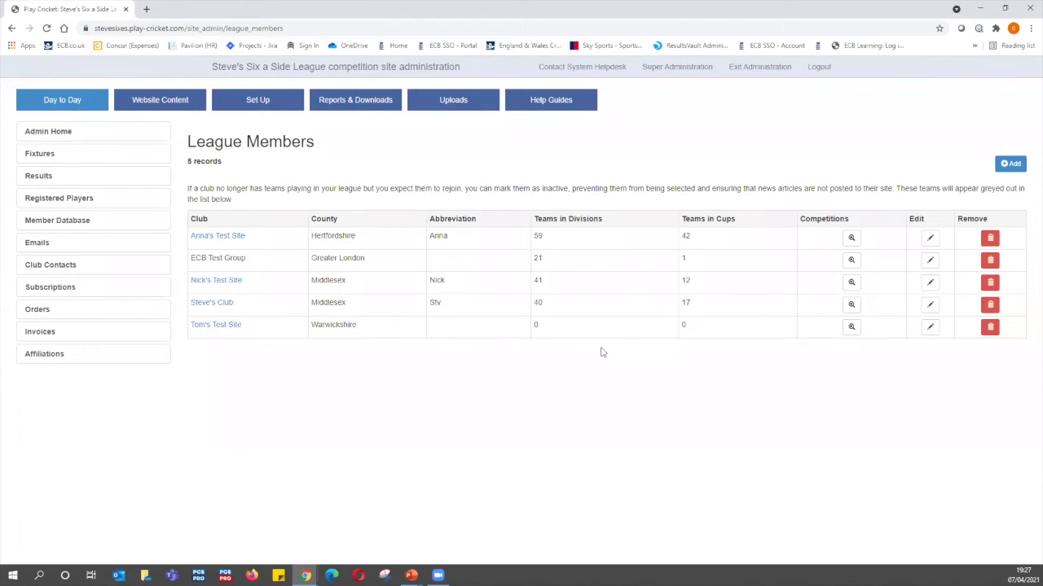
View the competitions that Anna's Test Site plays in, then return to the league members and check its county
click(851, 238)
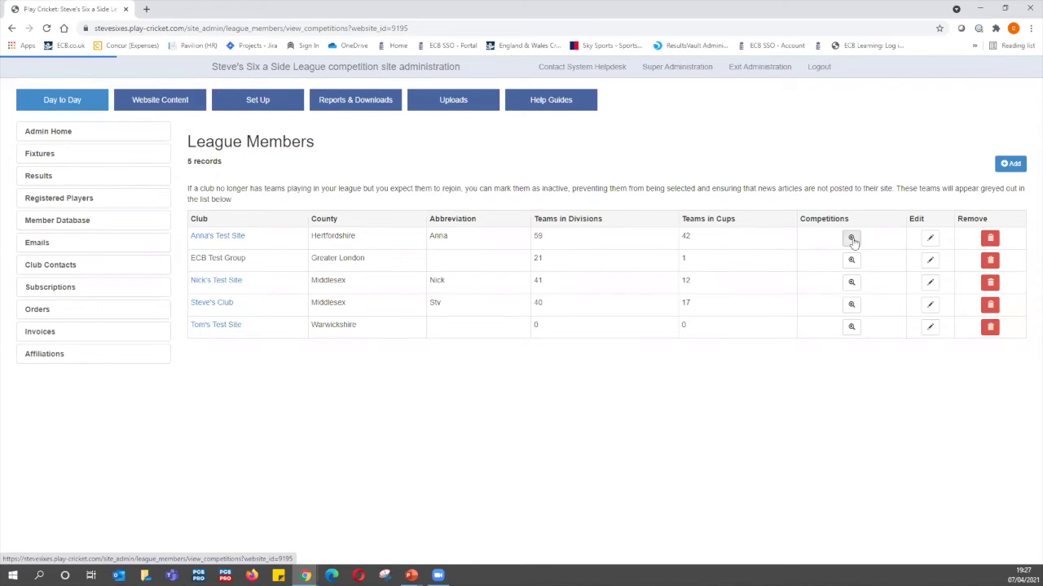
scroll(346, 228, down, 3)
scroll(343, 220, down, 4)
scroll(343, 220, up, 4)
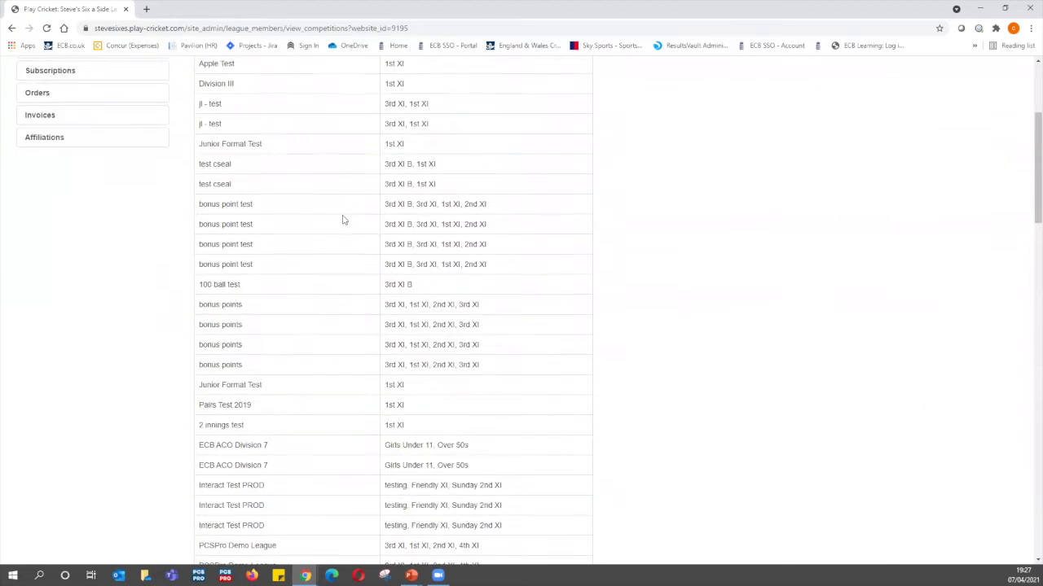
scroll(343, 220, up, 3)
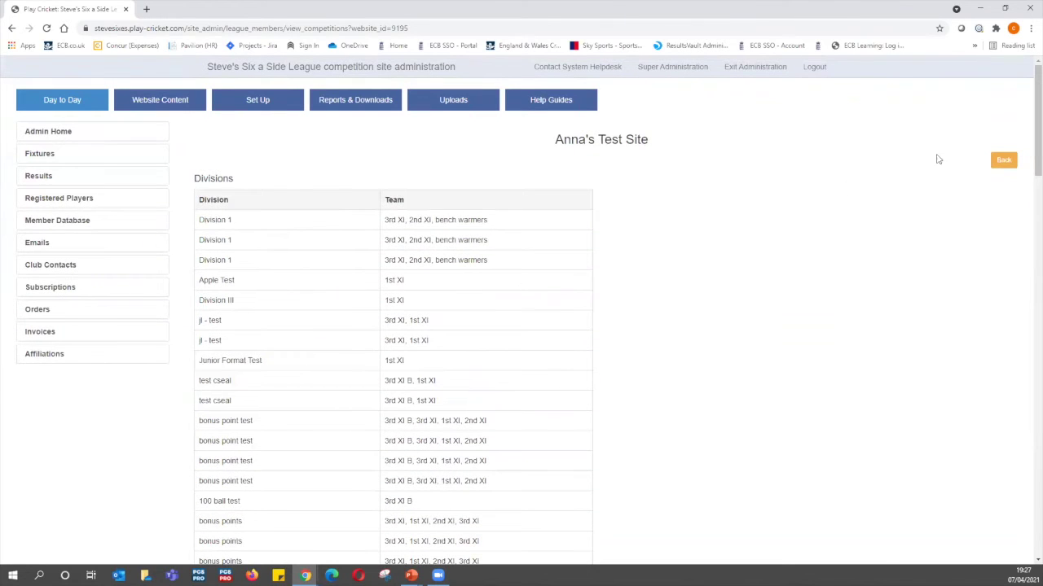
click(1001, 162)
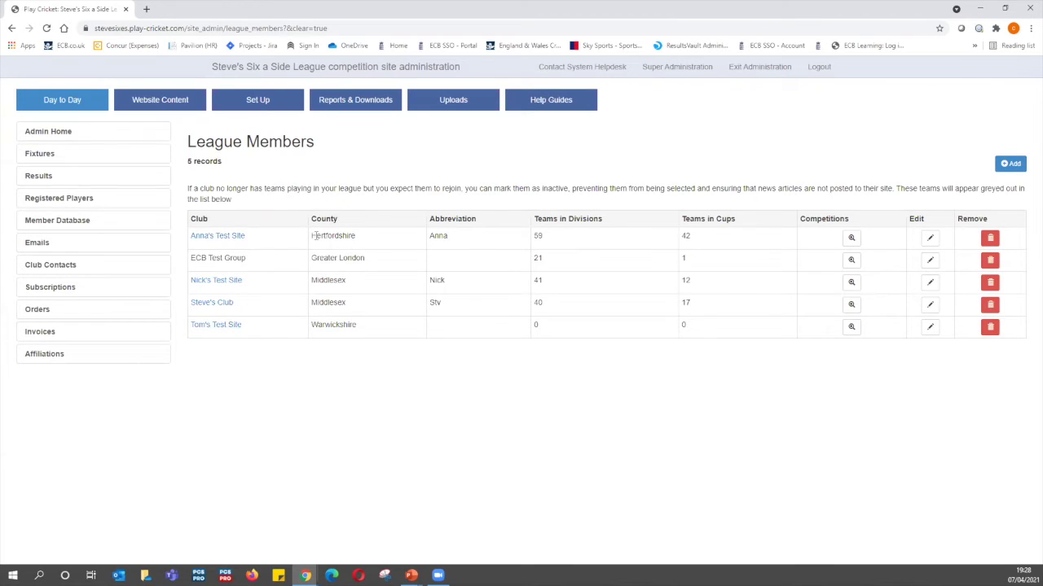
drag(312, 236, 353, 236)
click(254, 269)
Open the Divisions list in the Competitions setup and review the divisions of the current and past seasons
click(259, 104)
click(53, 247)
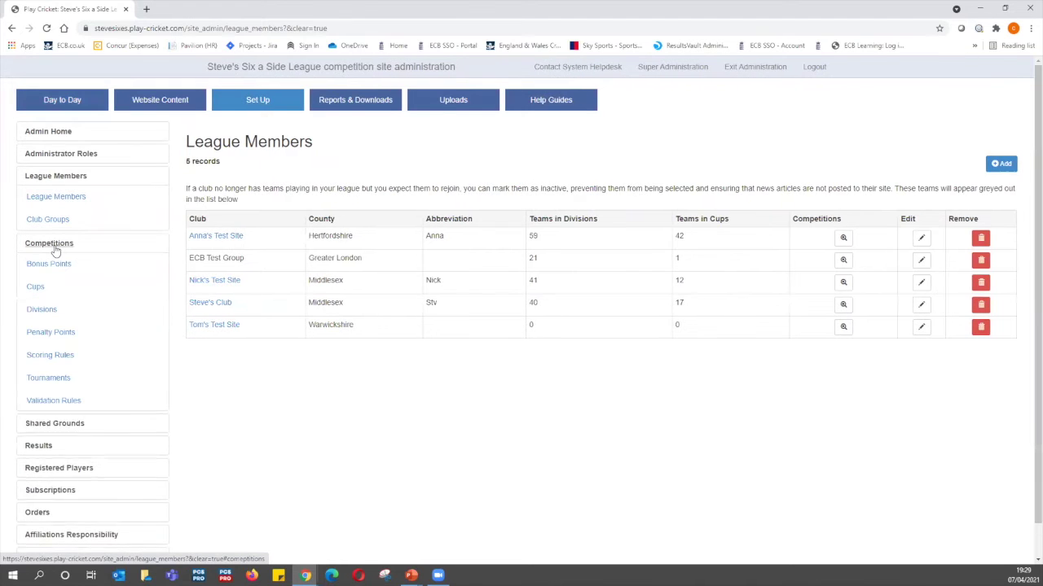
click(53, 314)
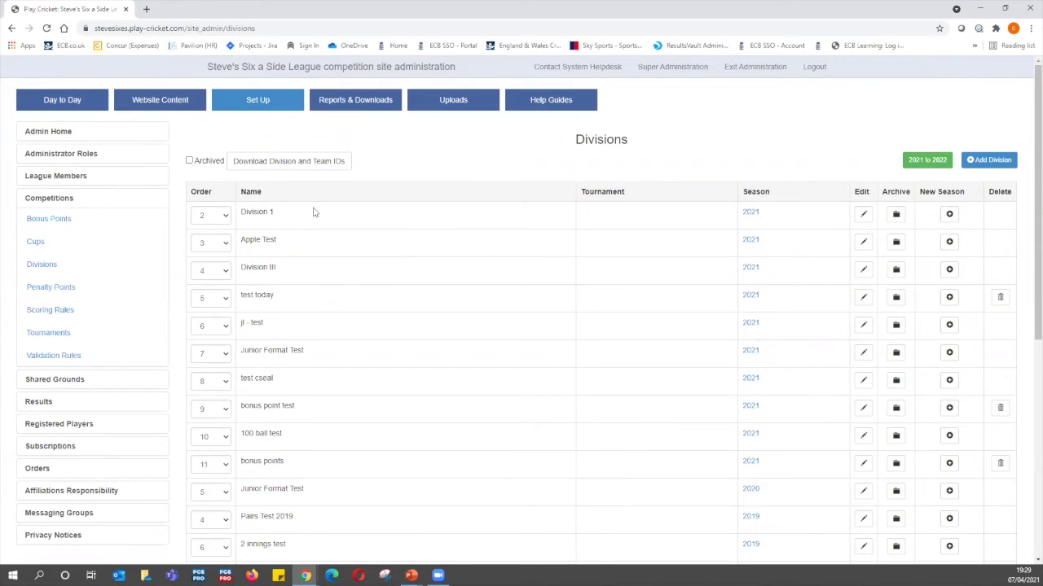
scroll(391, 215, down, 3)
scroll(384, 215, down, 2)
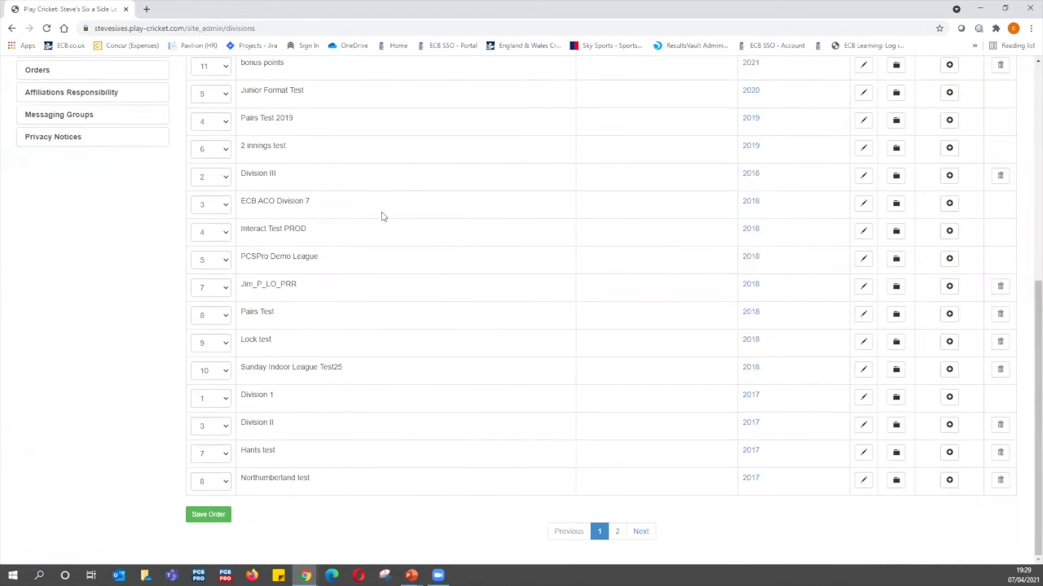
Start a new division and review the existing division names that can be selected for it
scroll(340, 262, up, 2)
scroll(340, 256, up, 3)
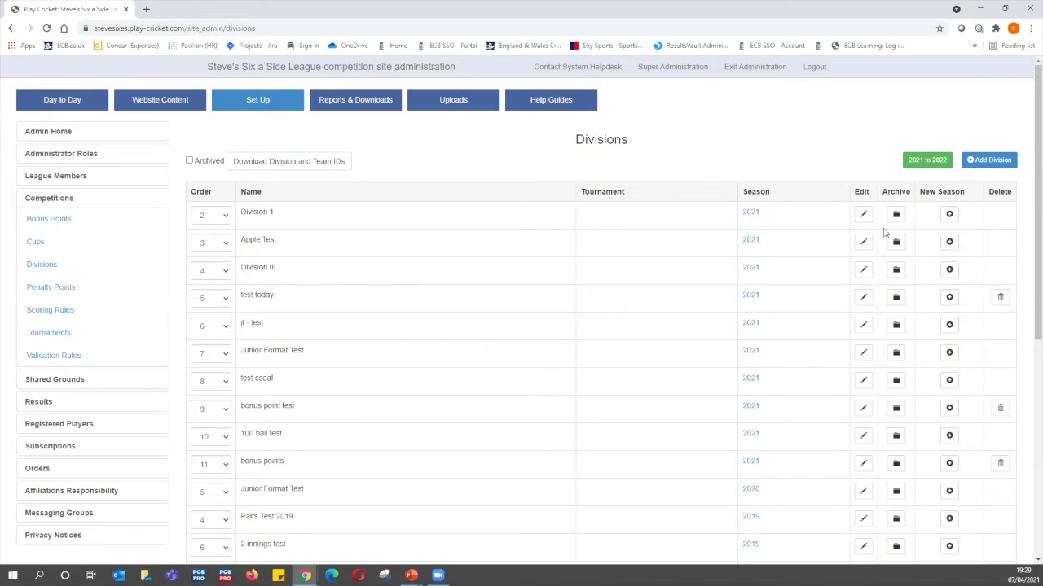
click(980, 162)
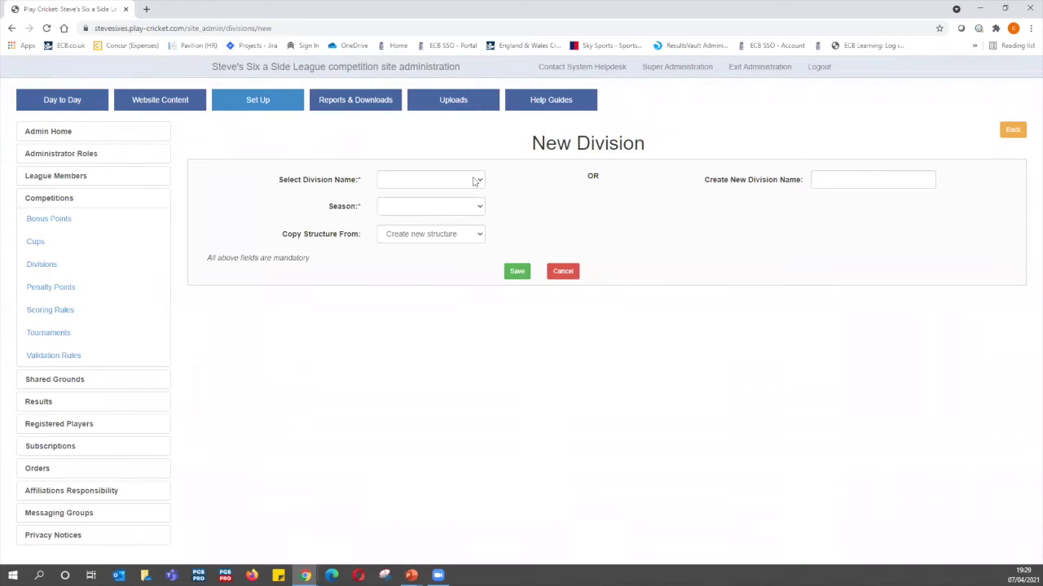
click(478, 181)
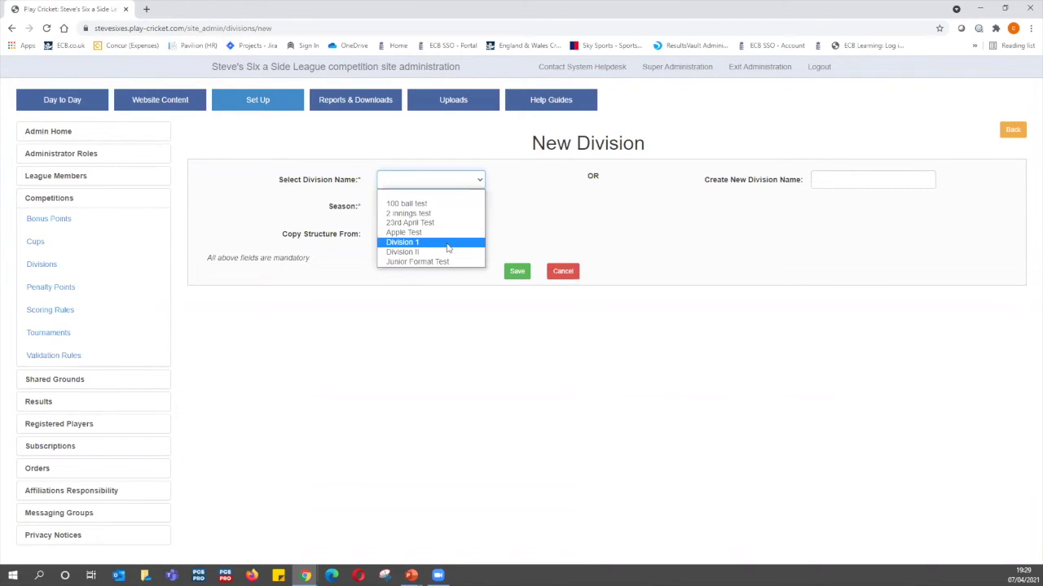
click(519, 216)
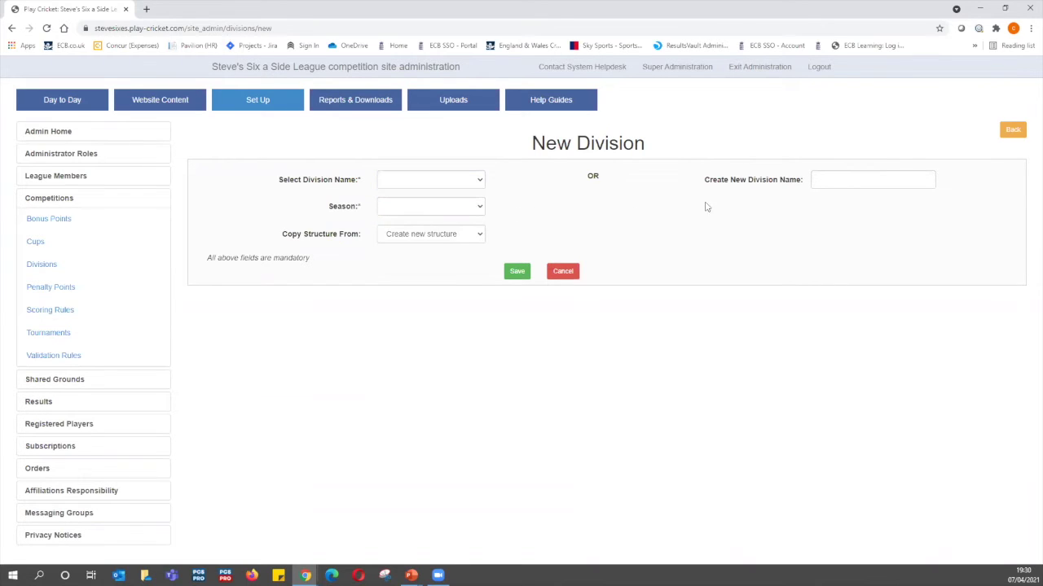
Create a new division named "wales test" for the 2021 season with a new structure
click(844, 181)
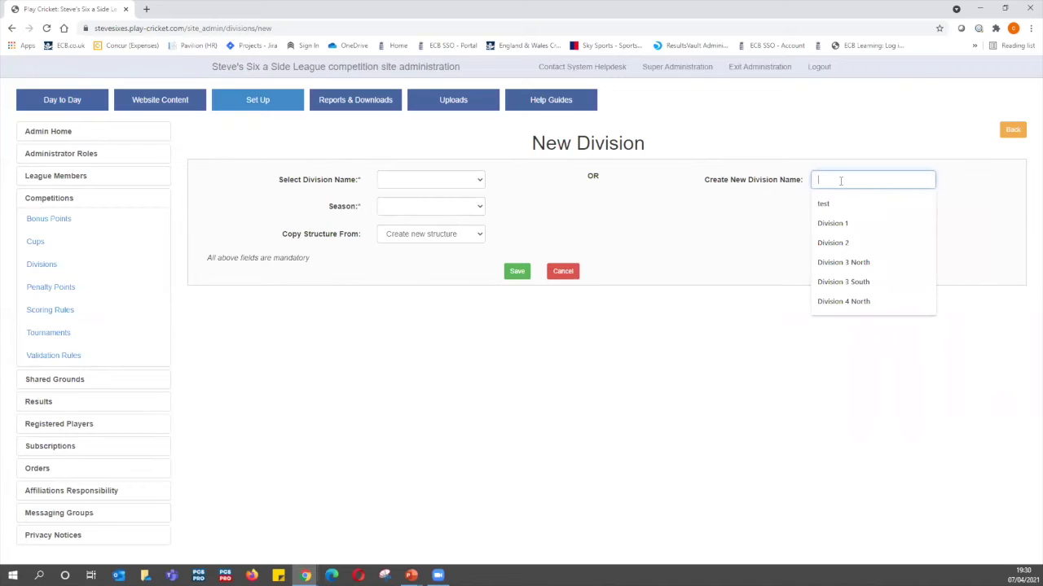
text(wales test)
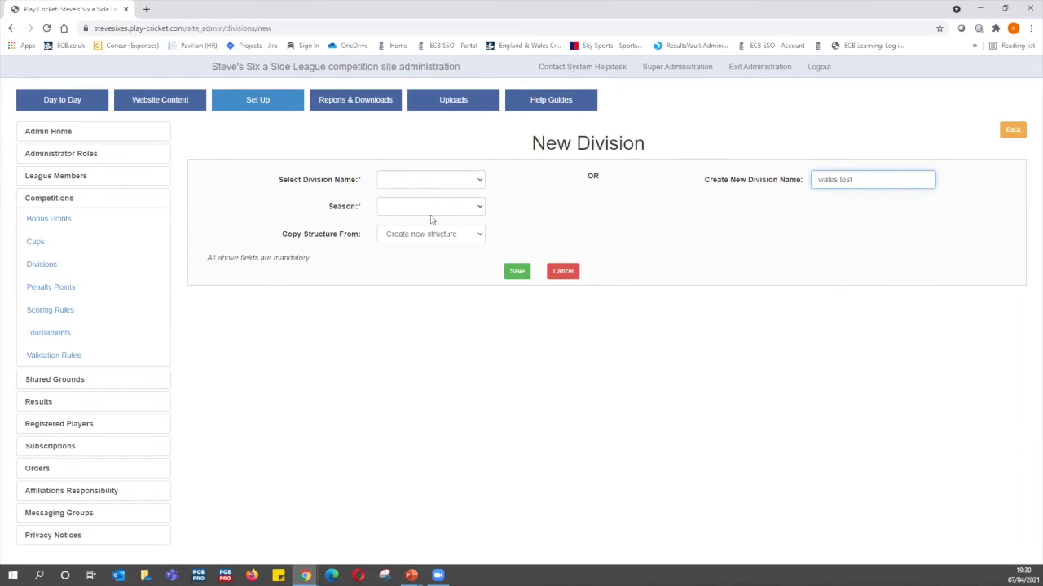
click(456, 209)
click(447, 230)
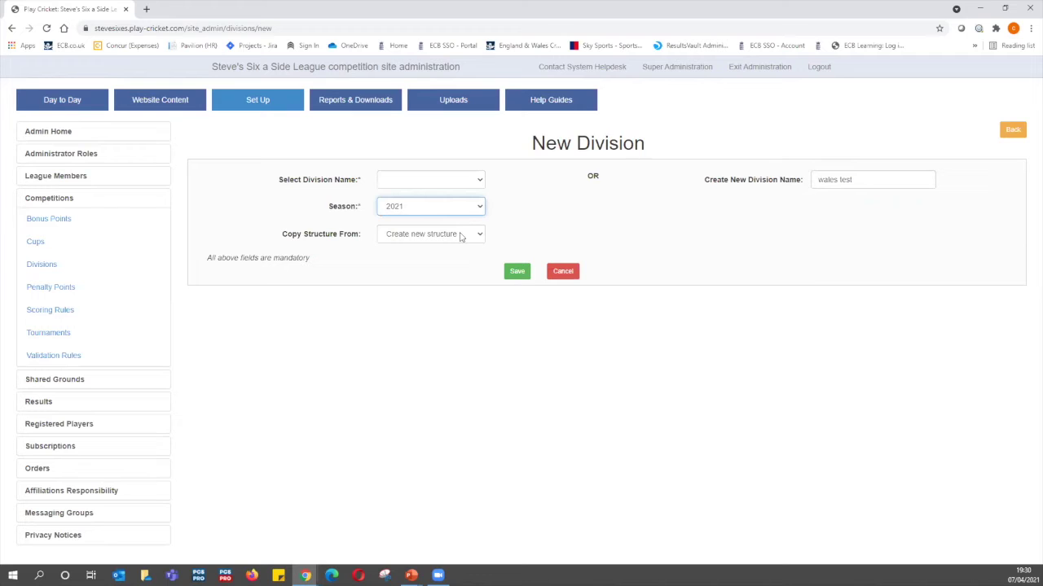
click(461, 236)
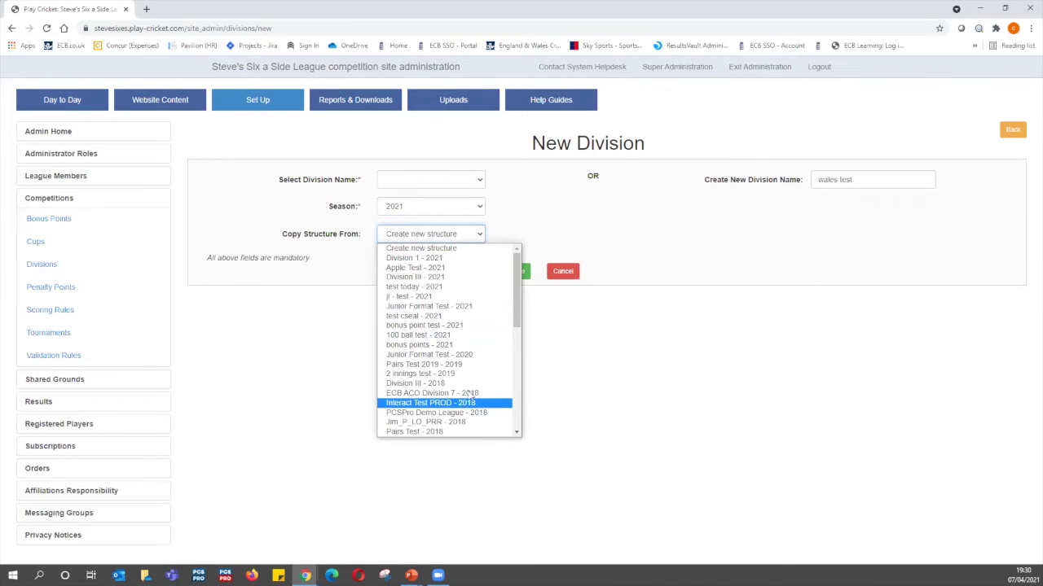
click(511, 230)
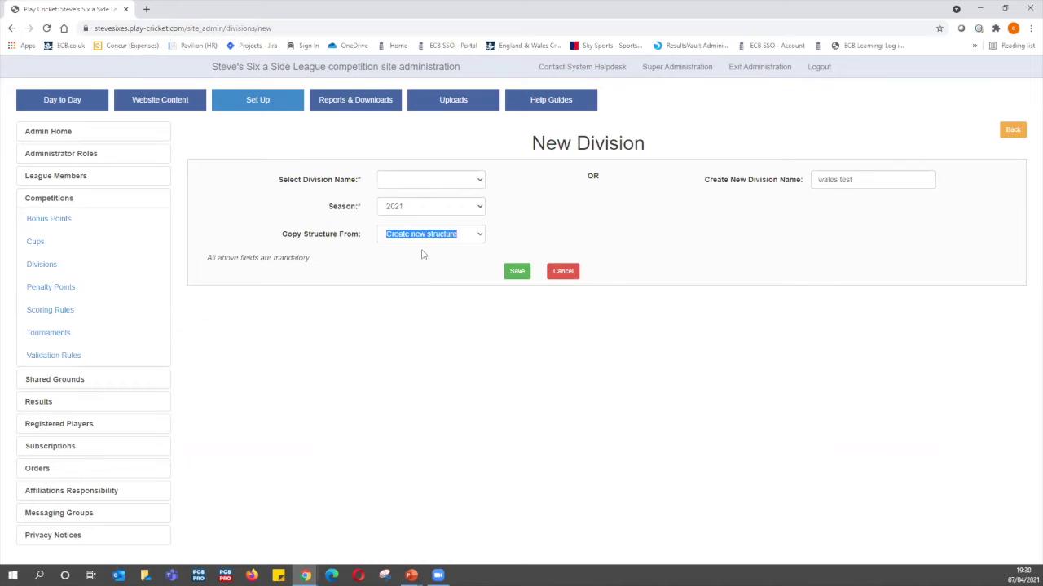
click(516, 274)
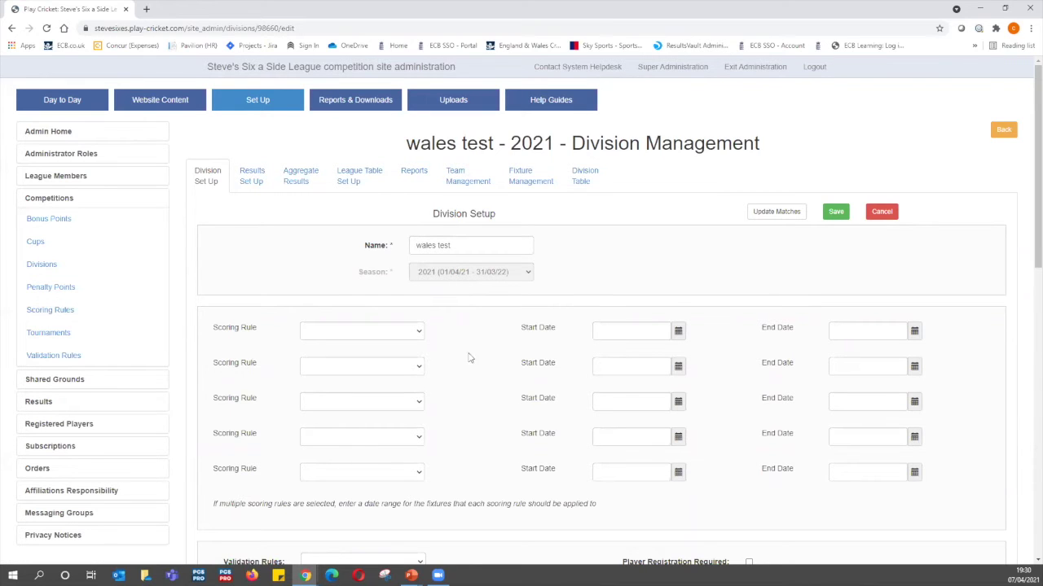
Review the available scoring rules and set the division's first scoring rule to ECB Generic 20 overs per side
scroll(489, 259, down, 2)
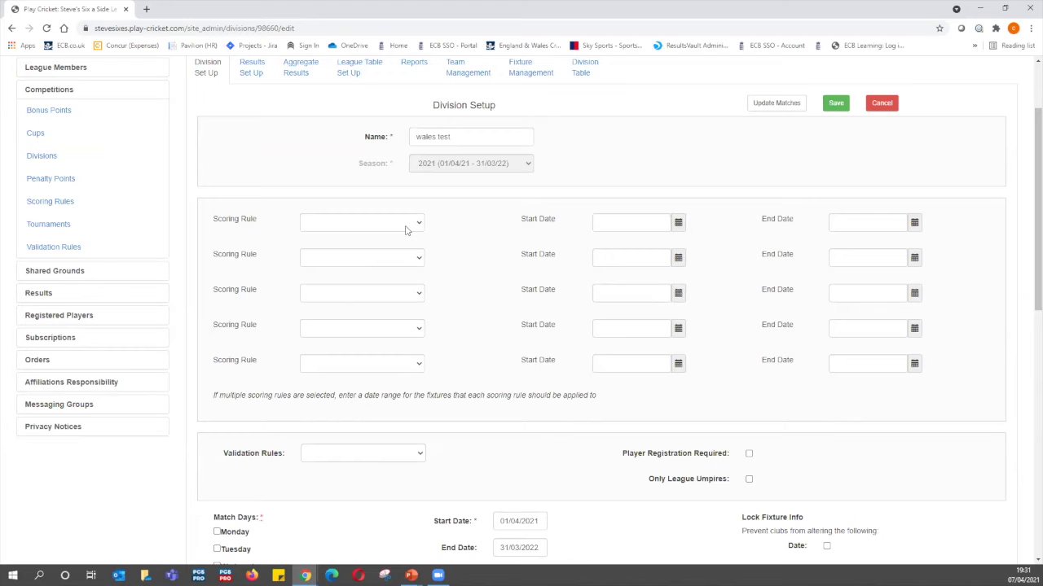
click(406, 228)
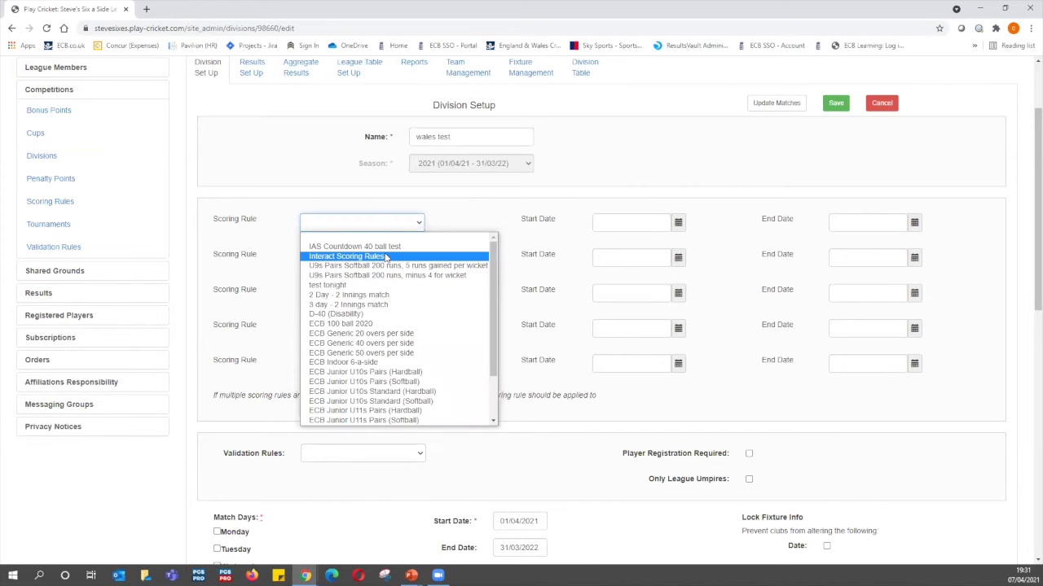
scroll(387, 254, down, 2)
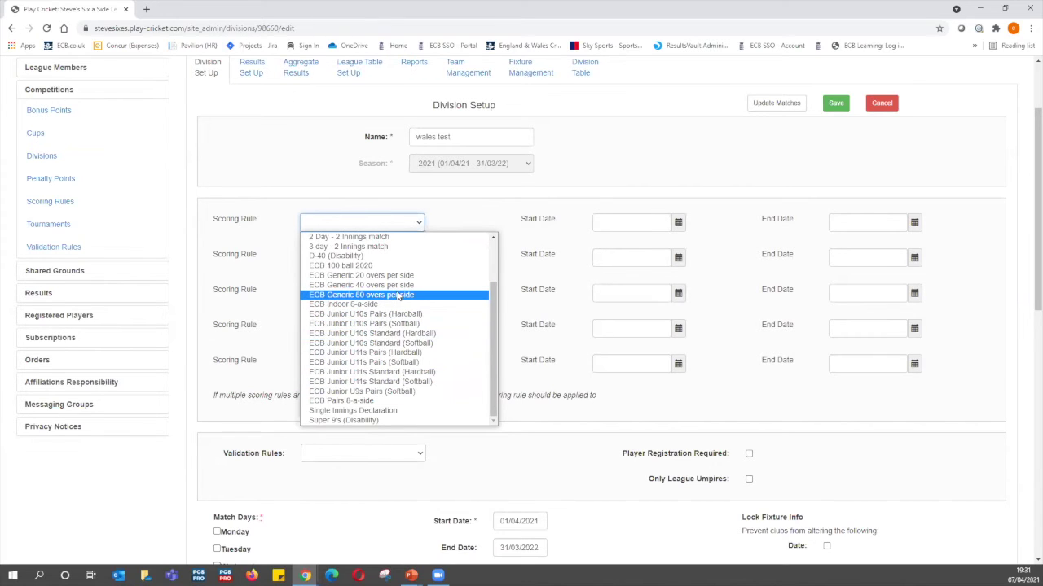
scroll(397, 297, up, 2)
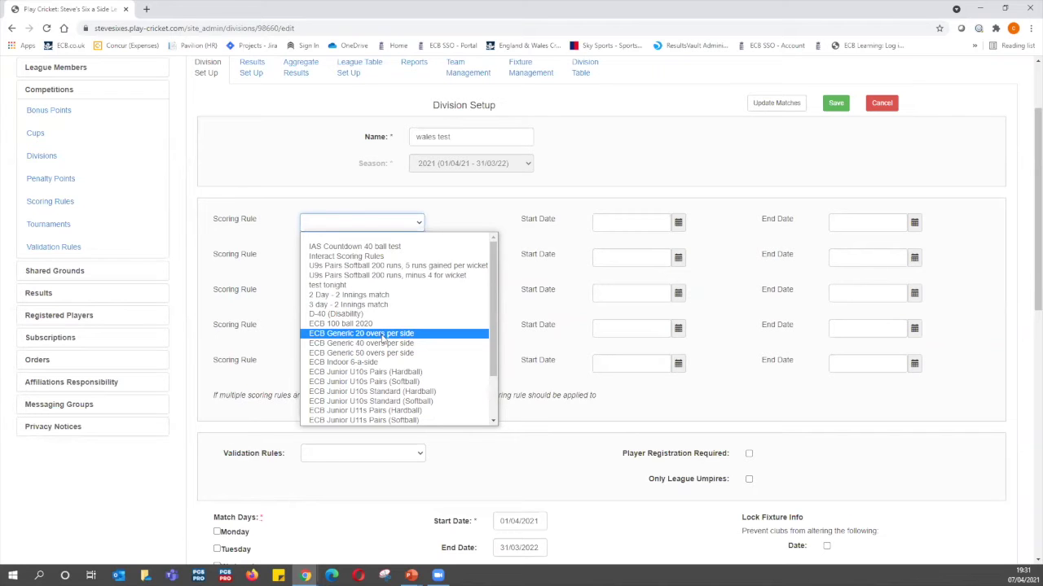
click(382, 339)
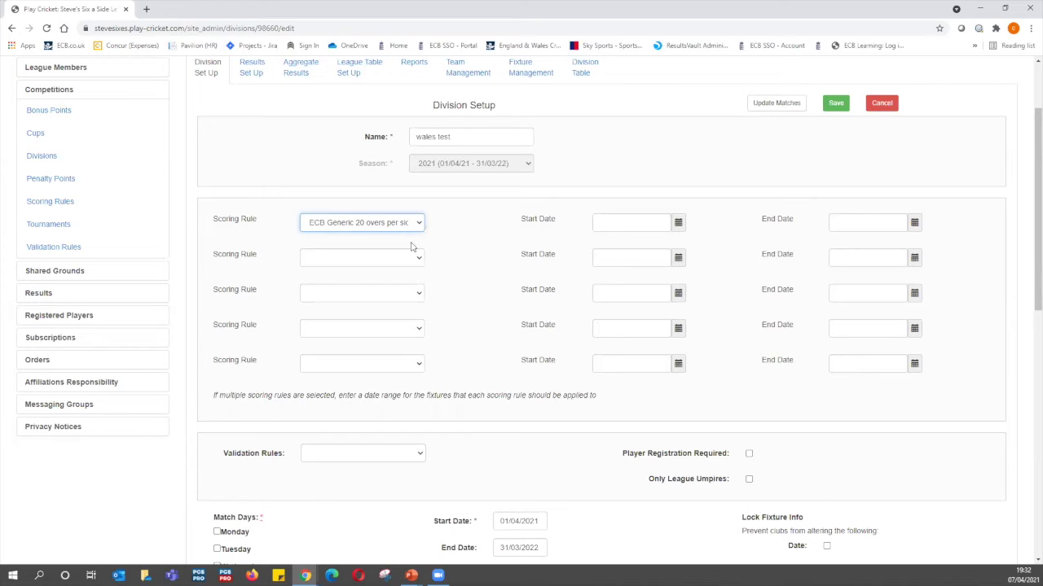
Check which validation rules are available for the division without choosing one
scroll(492, 215, down, 1)
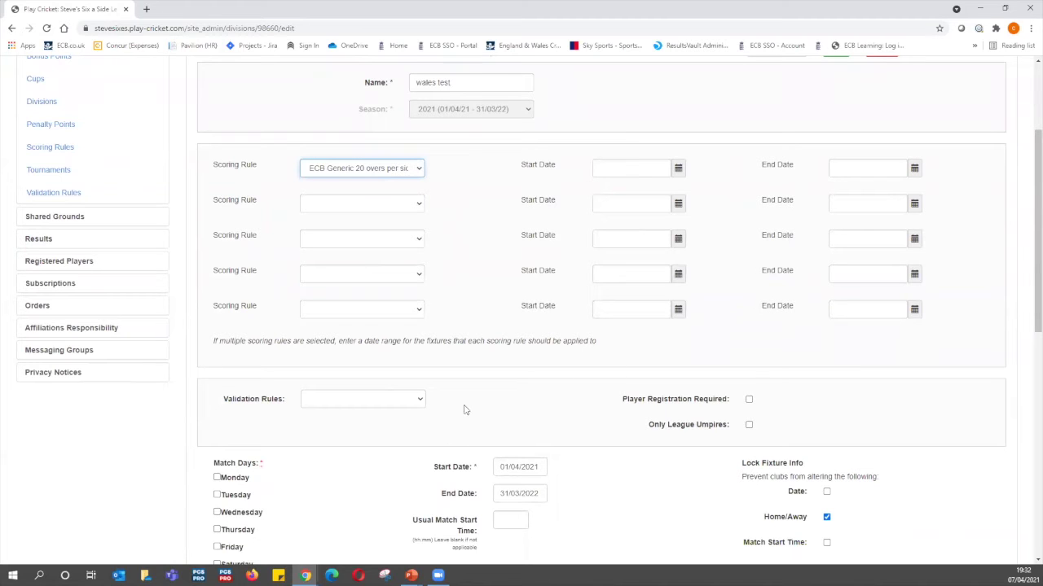
click(371, 401)
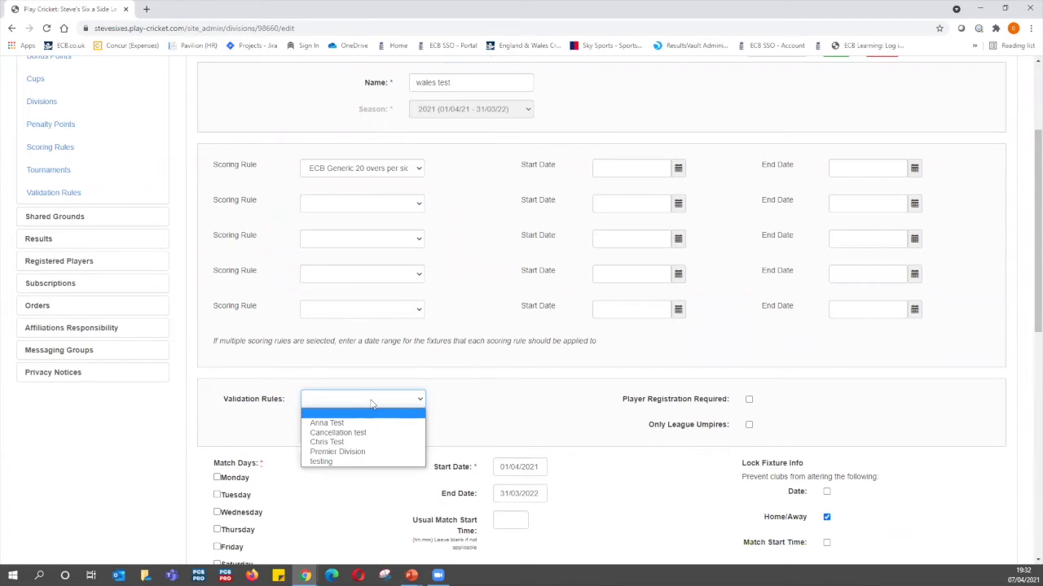
click(483, 405)
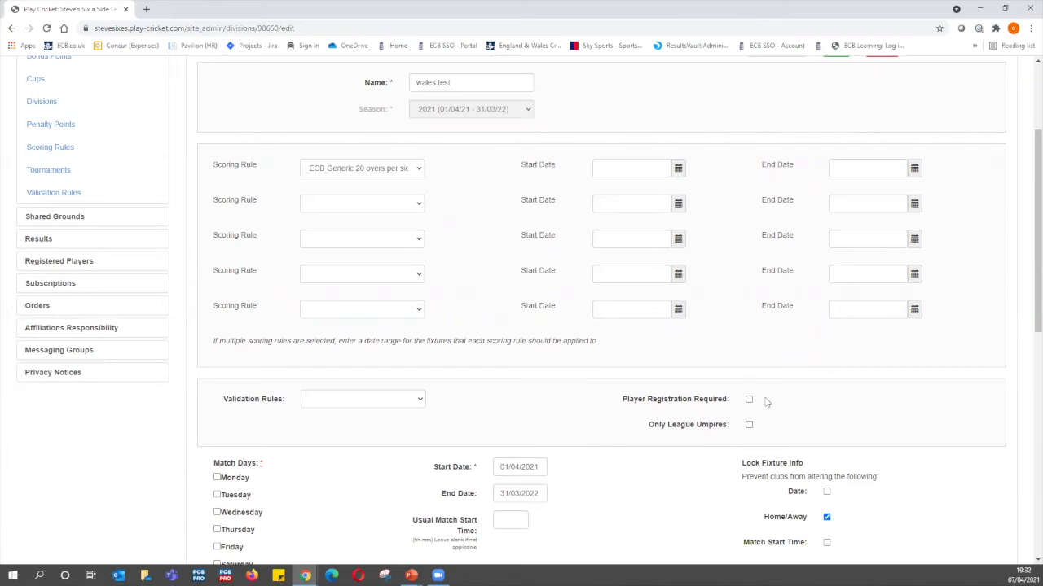
Set Saturday as the division's match day and 13:00 as the usual match start time
scroll(562, 360, down, 2)
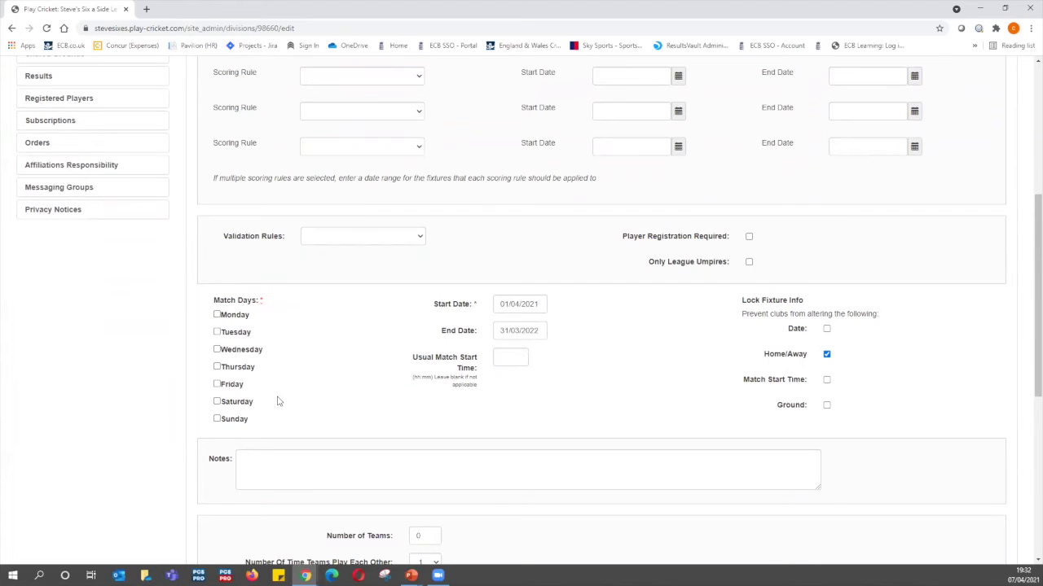
click(218, 403)
click(506, 360)
click(510, 380)
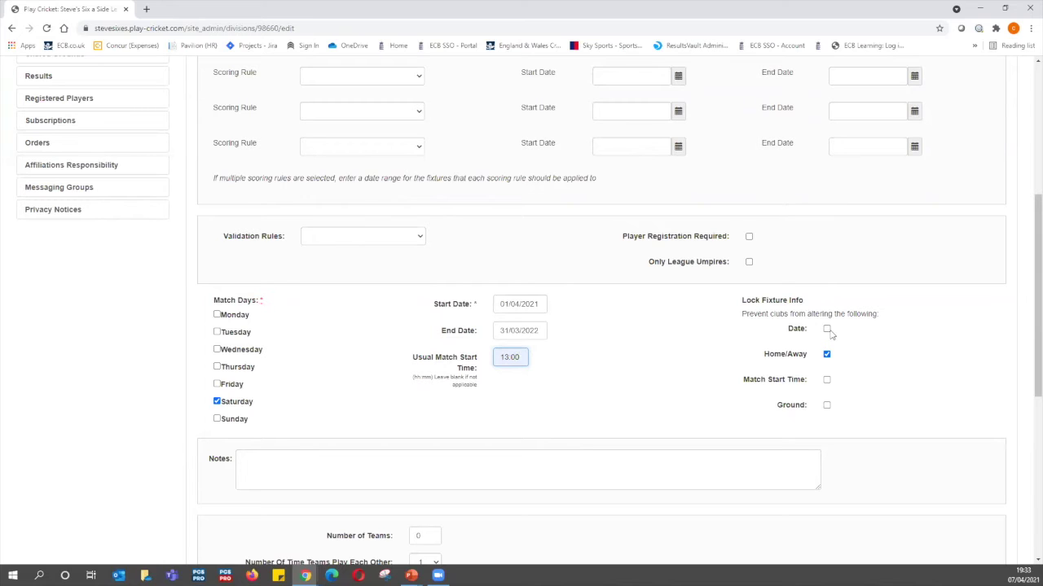
Lock the fixture date and match start time against changes by clubs, leaving the ground unlocked
click(826, 329)
click(827, 380)
click(826, 405)
click(827, 405)
Set the number of teams to 4 and have the teams play each other 2 times
scroll(603, 269, down, 2)
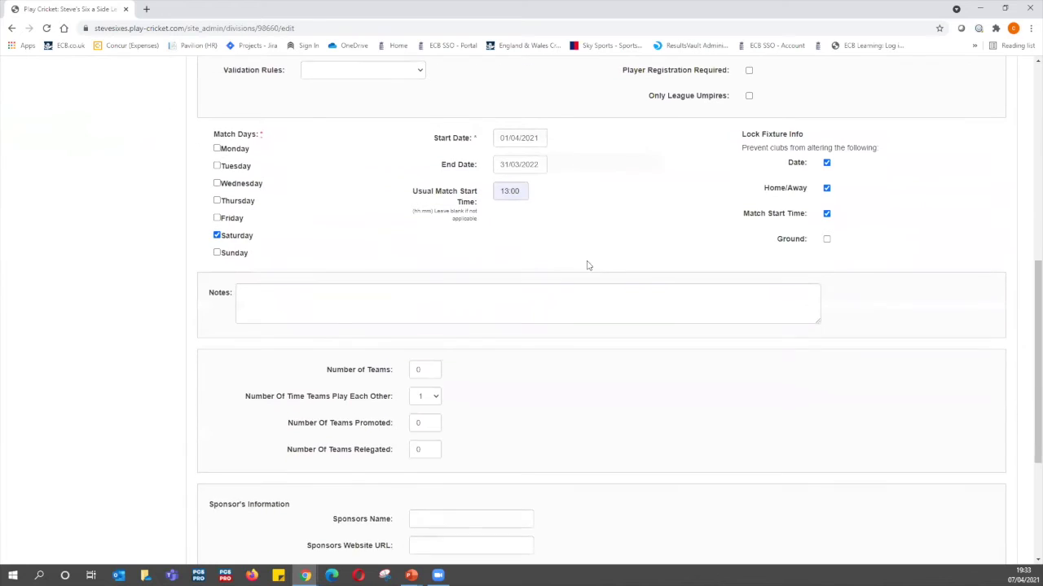
scroll(587, 265, down, 1)
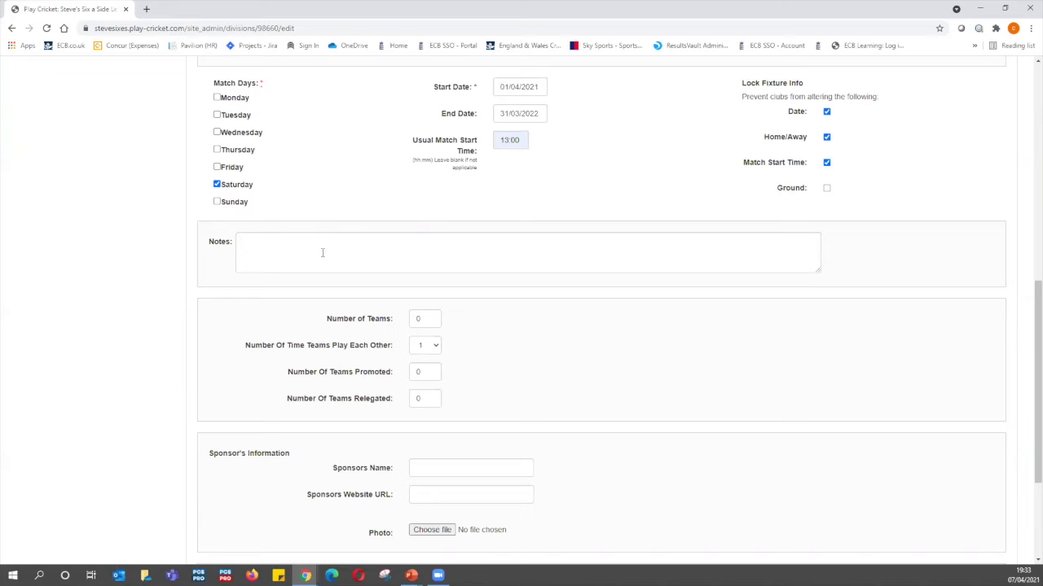
click(431, 322)
text(4)
click(457, 341)
click(433, 347)
click(430, 380)
Look over the remaining division settings, including sponsor, linked divisions and ECB reporting, and save the division setup
scroll(474, 356, down, 2)
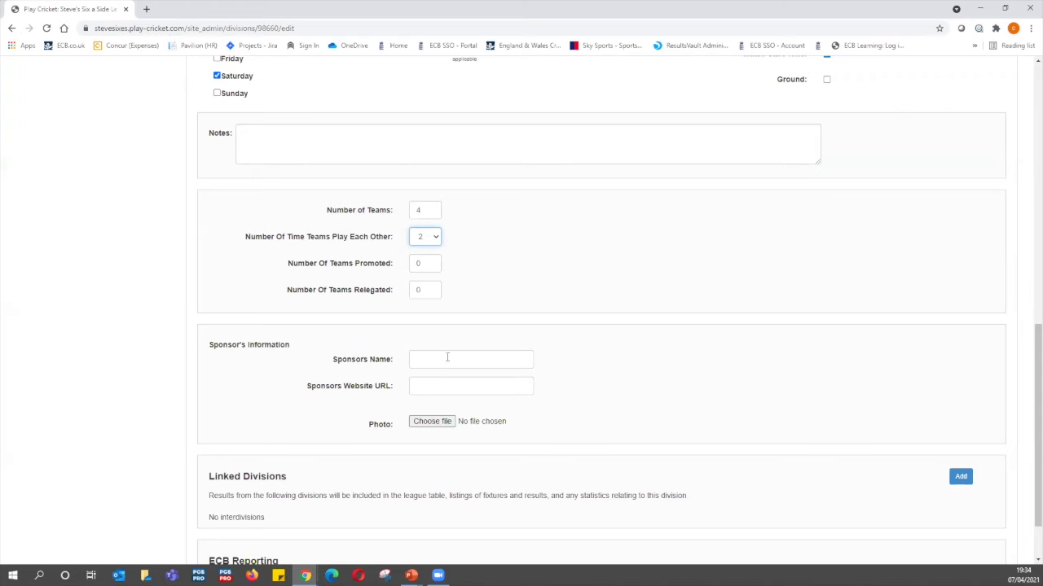
scroll(486, 374, down, 1)
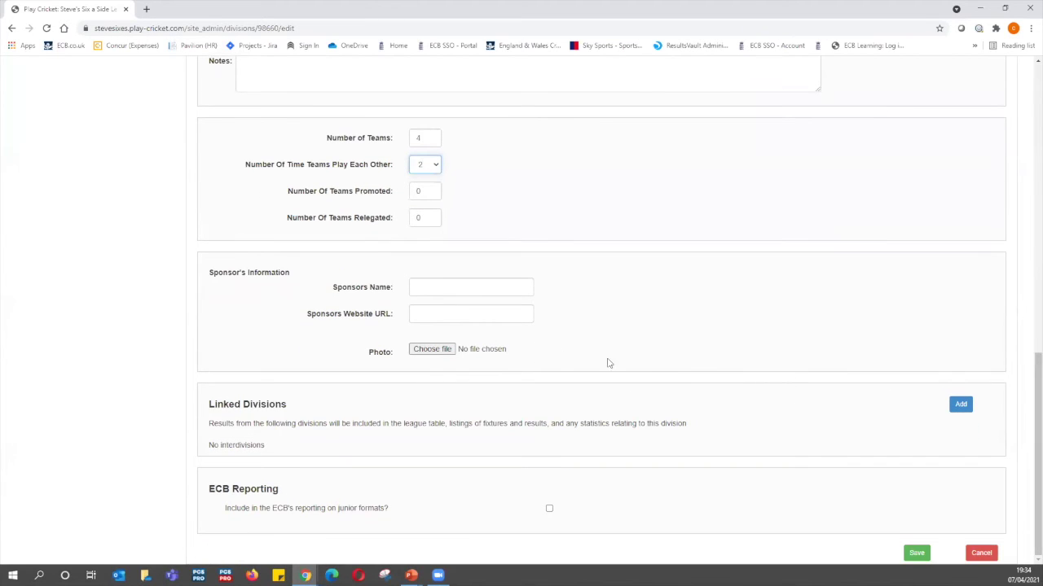
scroll(608, 363, up, 5)
scroll(597, 366, down, 5)
scroll(561, 289, up, 6)
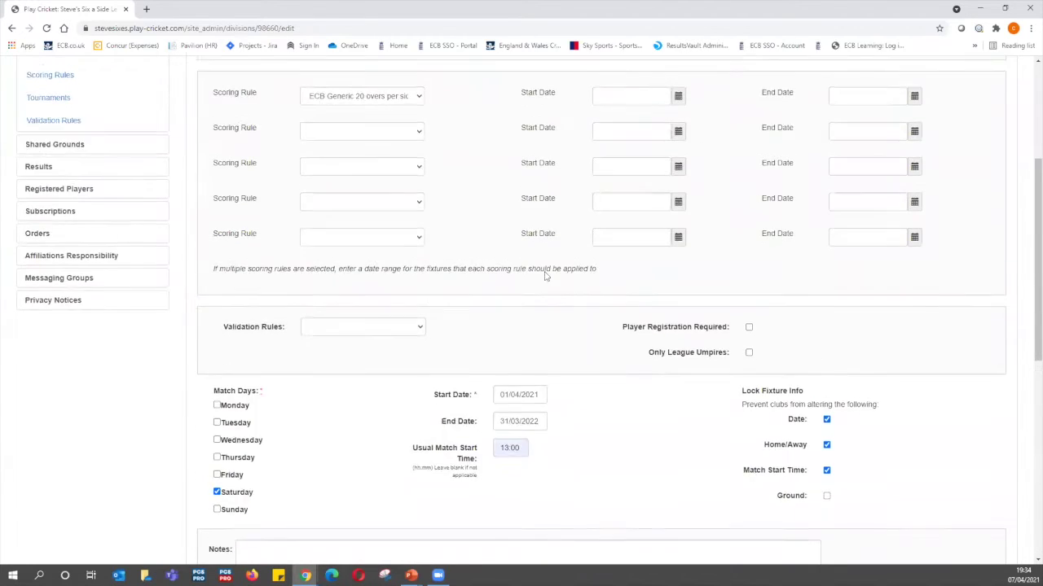
scroll(546, 277, up, 3)
scroll(646, 252, down, 8)
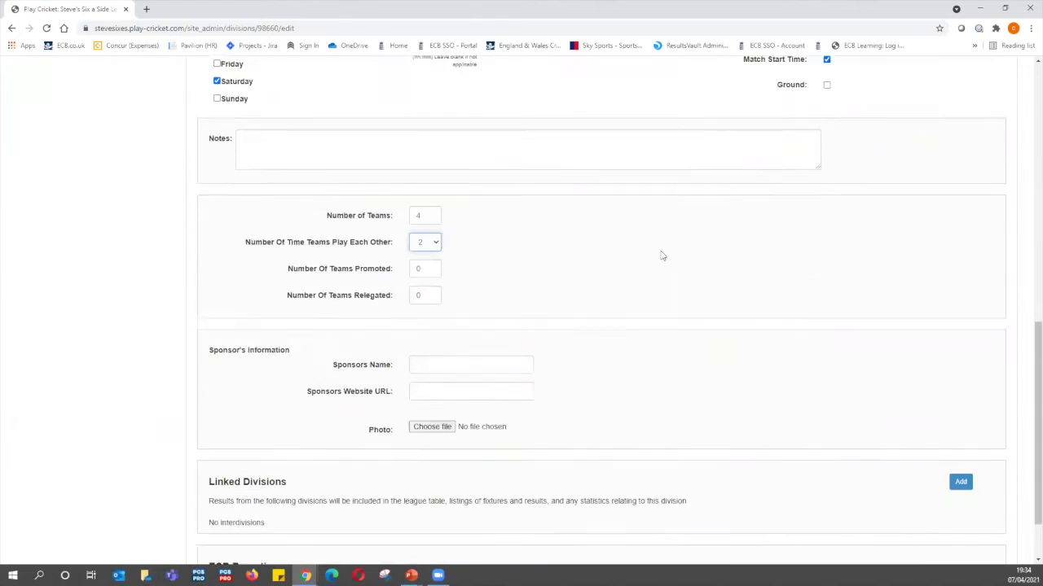
scroll(662, 255, down, 1)
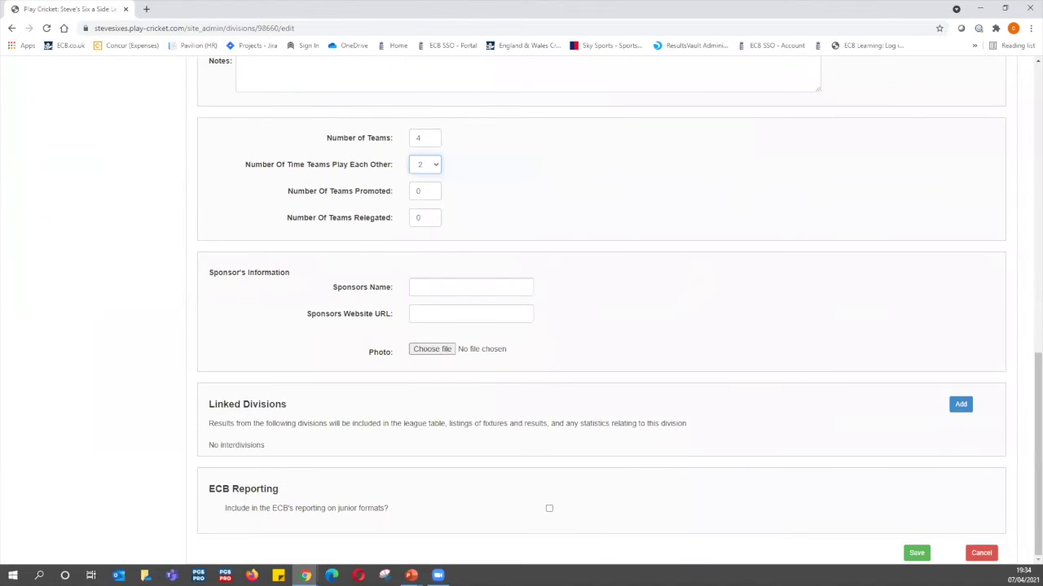
click(917, 554)
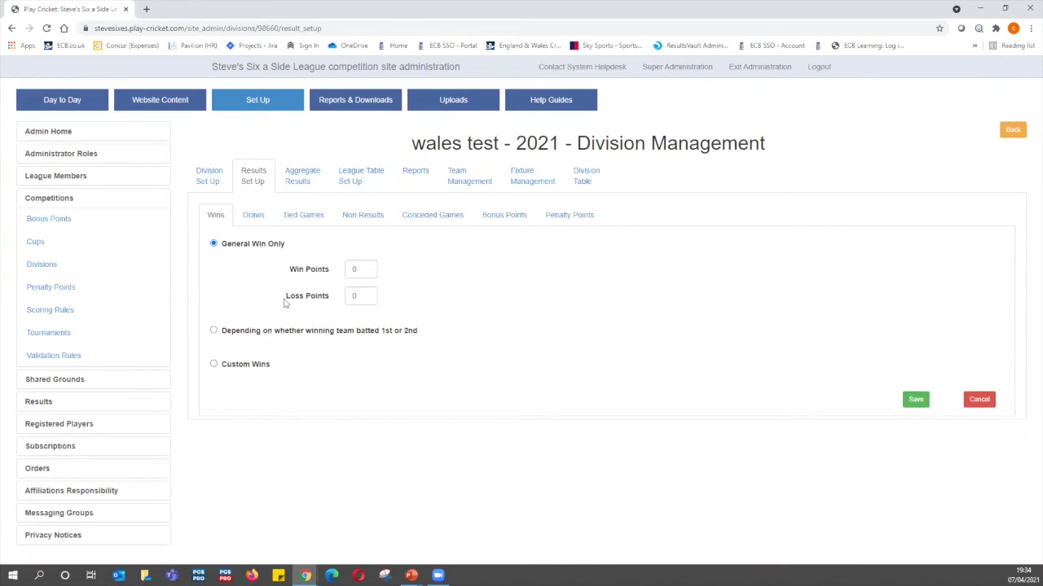
Save 5 win points for a general win, and select No Draws after viewing the General Draw option
double_click(367, 269)
text(5)
click(912, 410)
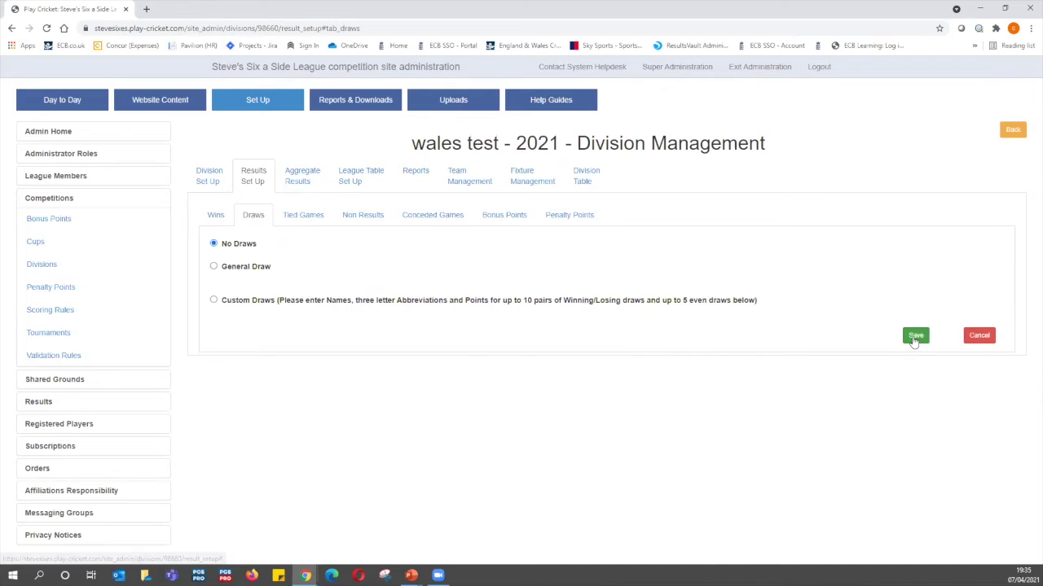
click(215, 267)
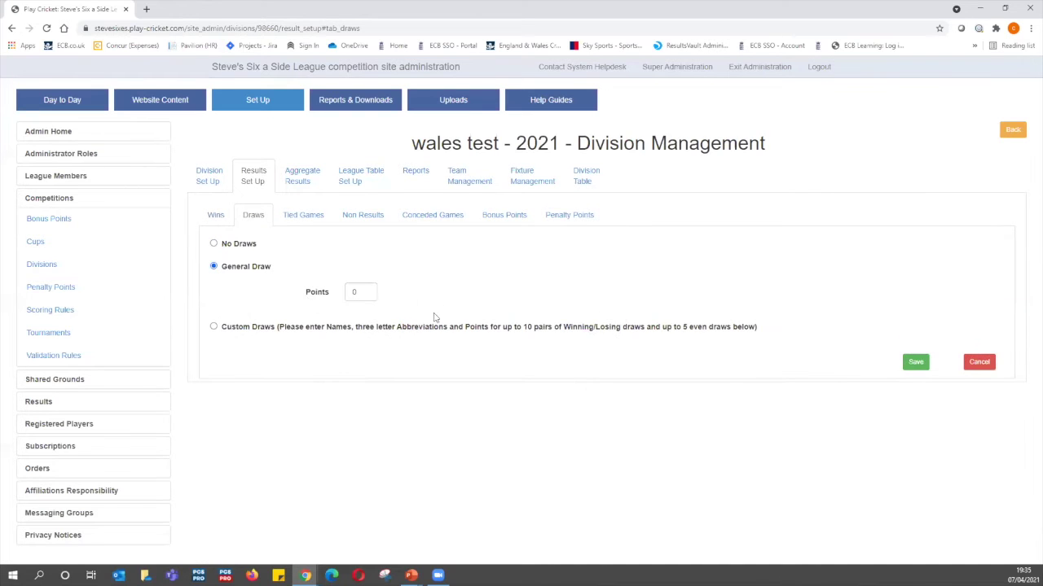
click(214, 243)
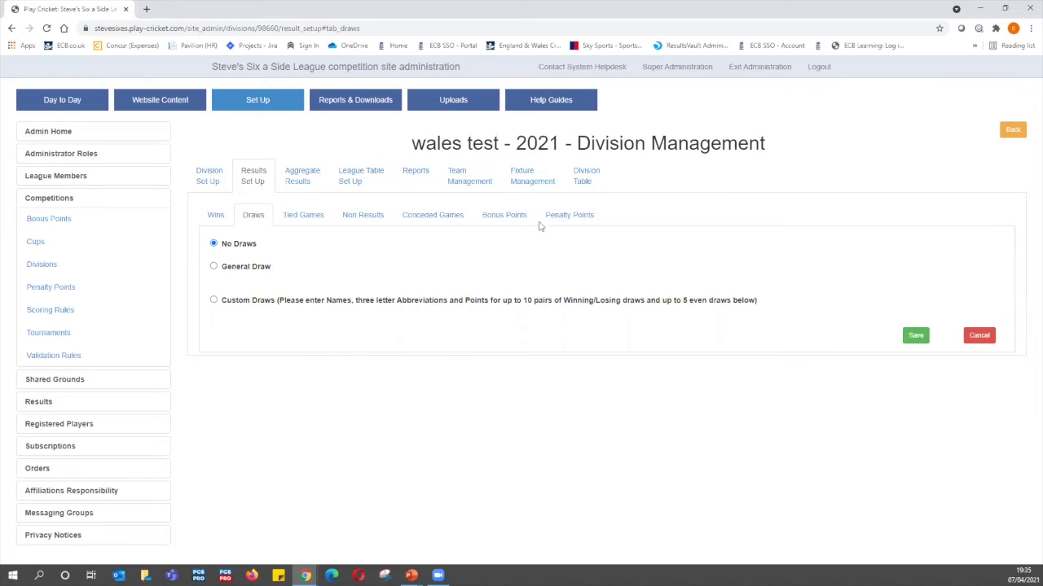
Review the division's result settings for tied games, non results, conceded games and bonus points
click(319, 215)
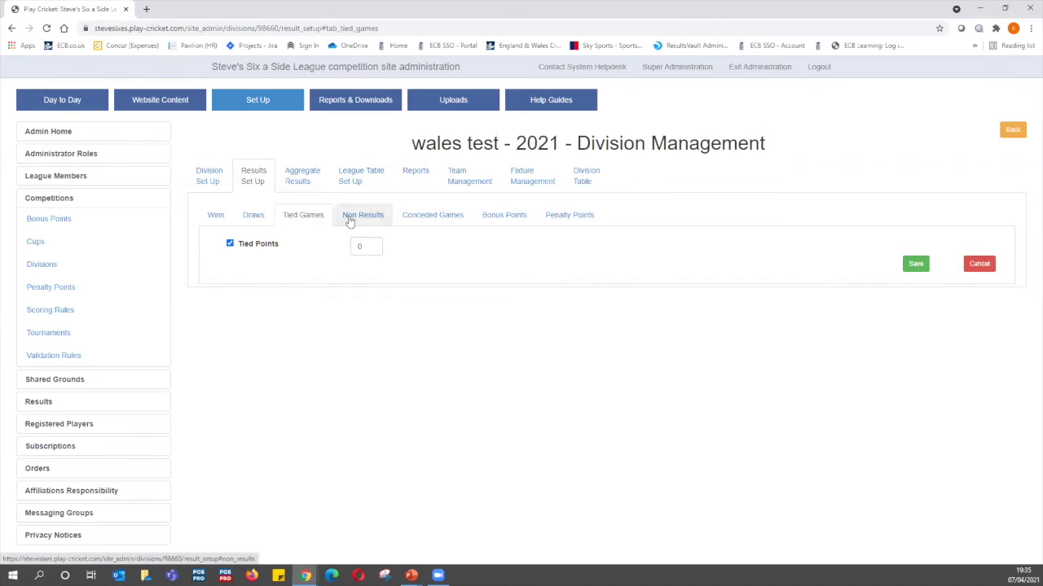
click(350, 217)
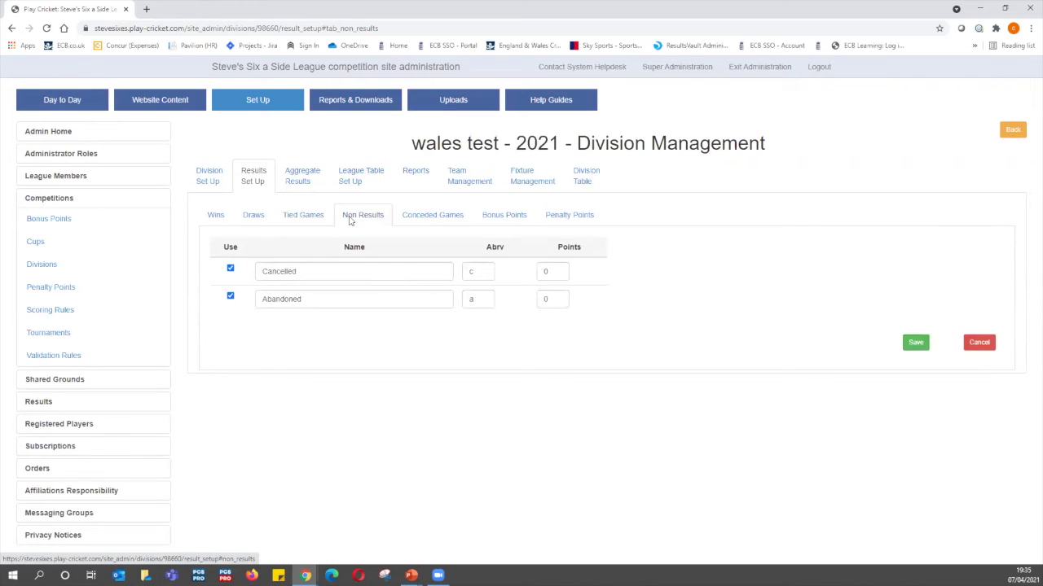
click(427, 222)
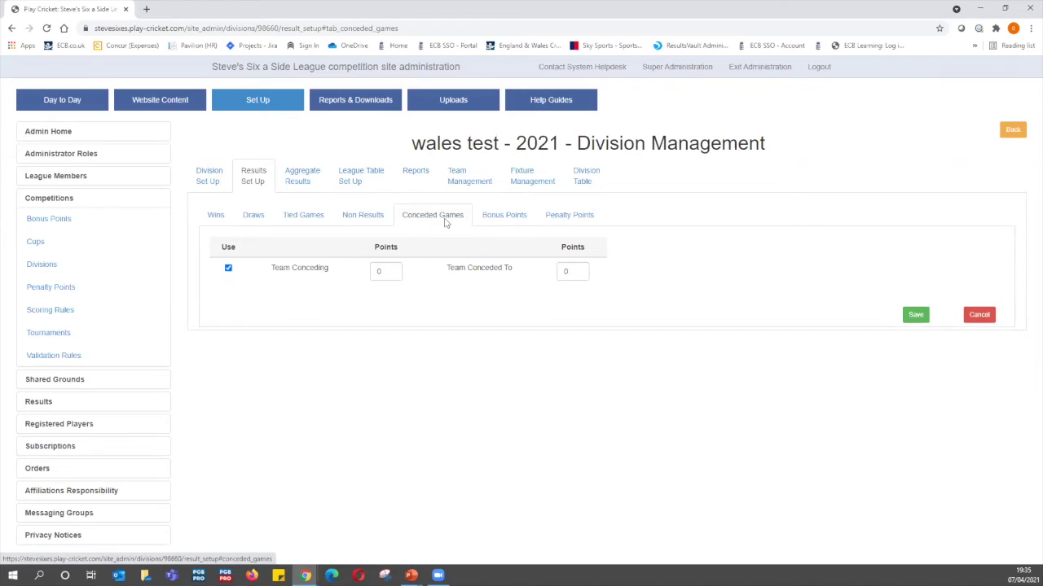
click(505, 222)
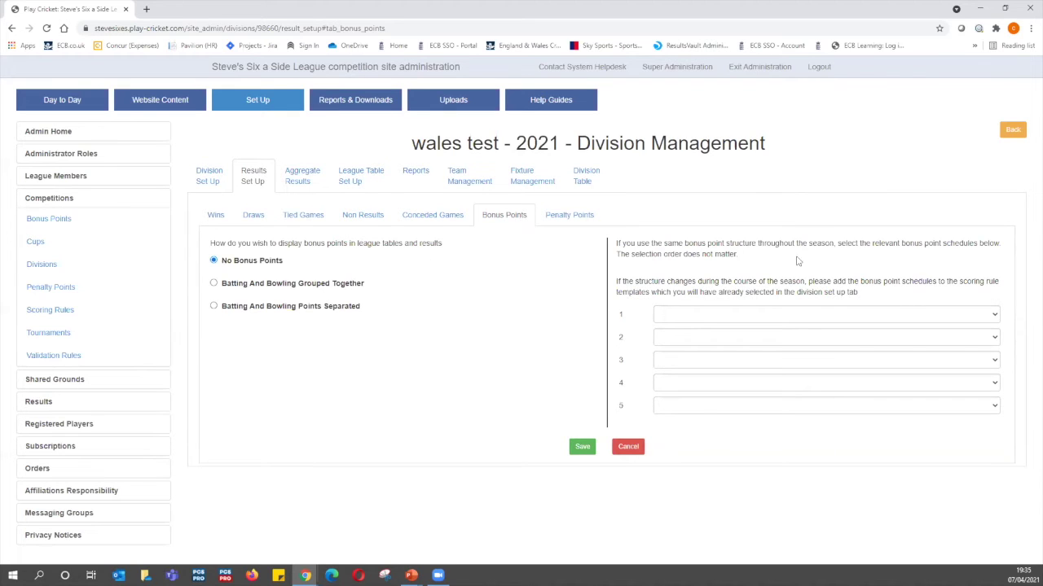
Save the division's penalty point settings with penalty points enabled
click(561, 215)
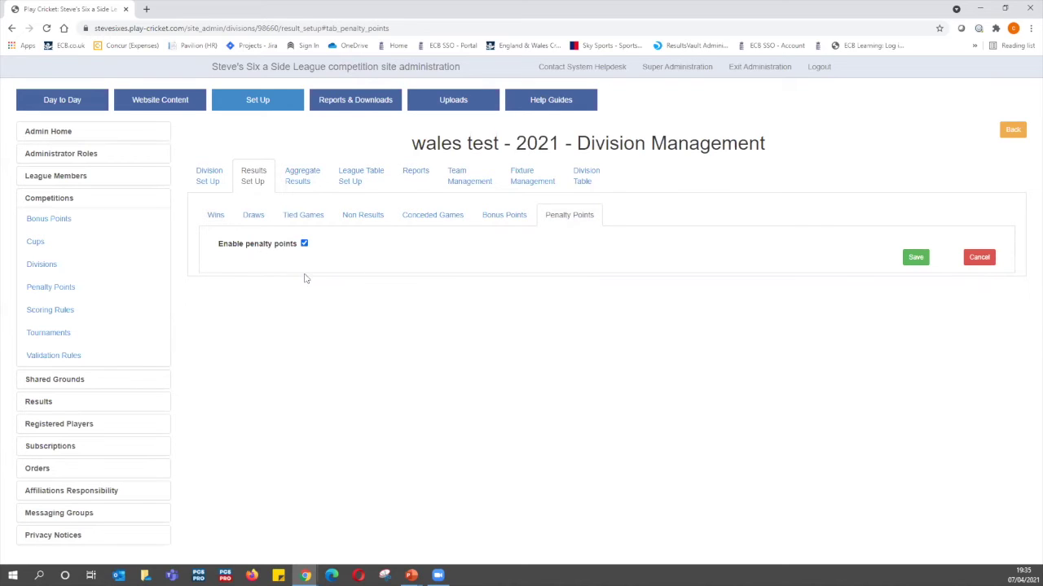
click(916, 258)
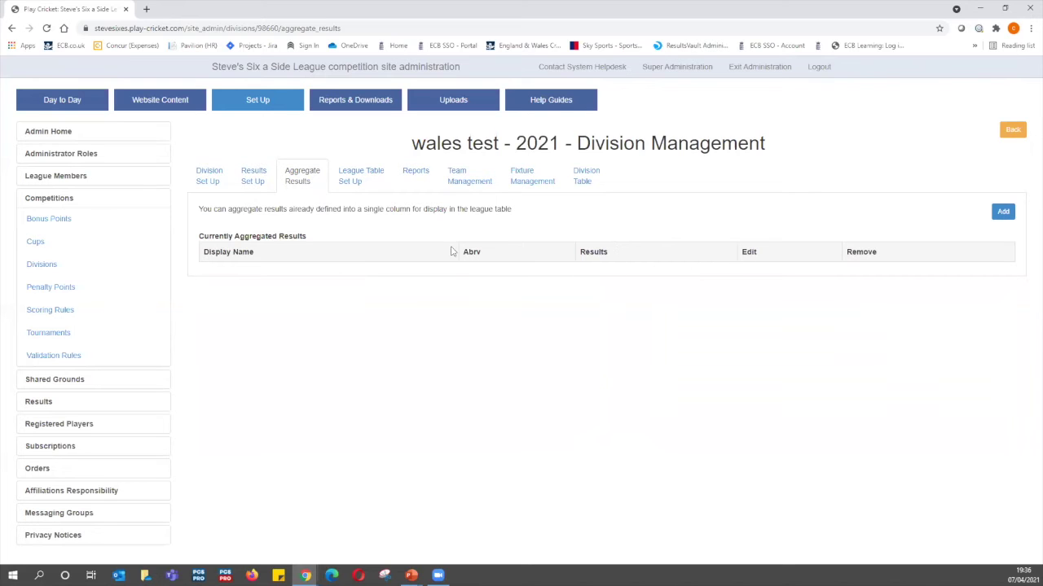
In the league table setup, set Average points to ranking 2 and display order 2
click(362, 186)
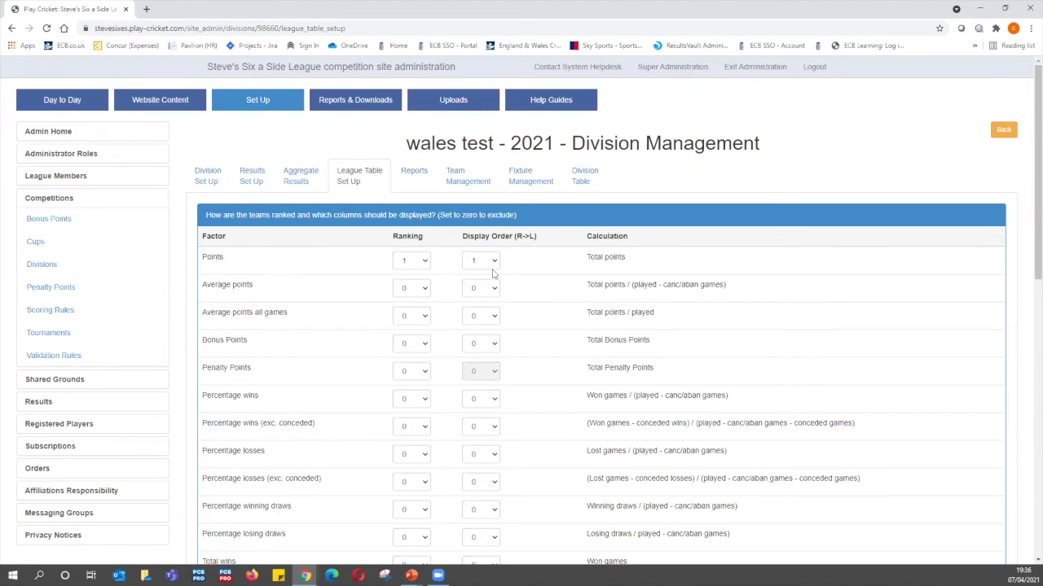
click(424, 290)
click(419, 322)
click(492, 291)
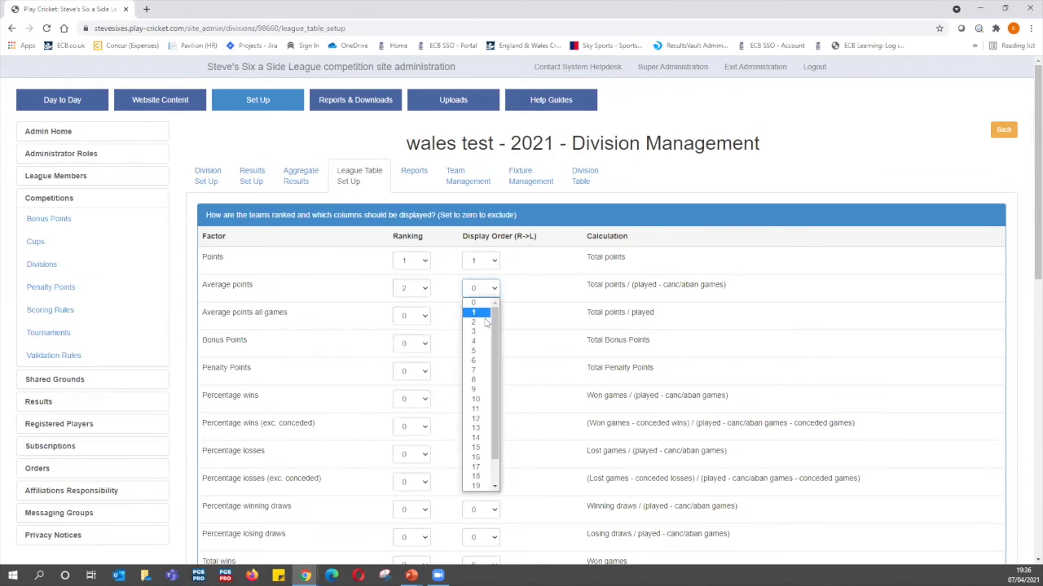
click(485, 323)
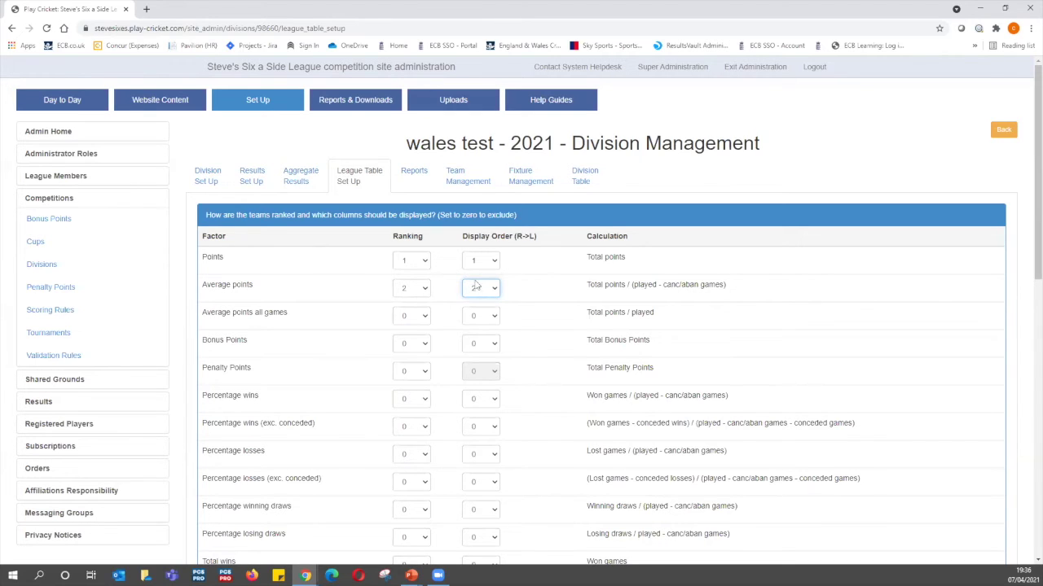
Review the division's team and umpire report options, including the reporting deadlines
click(414, 177)
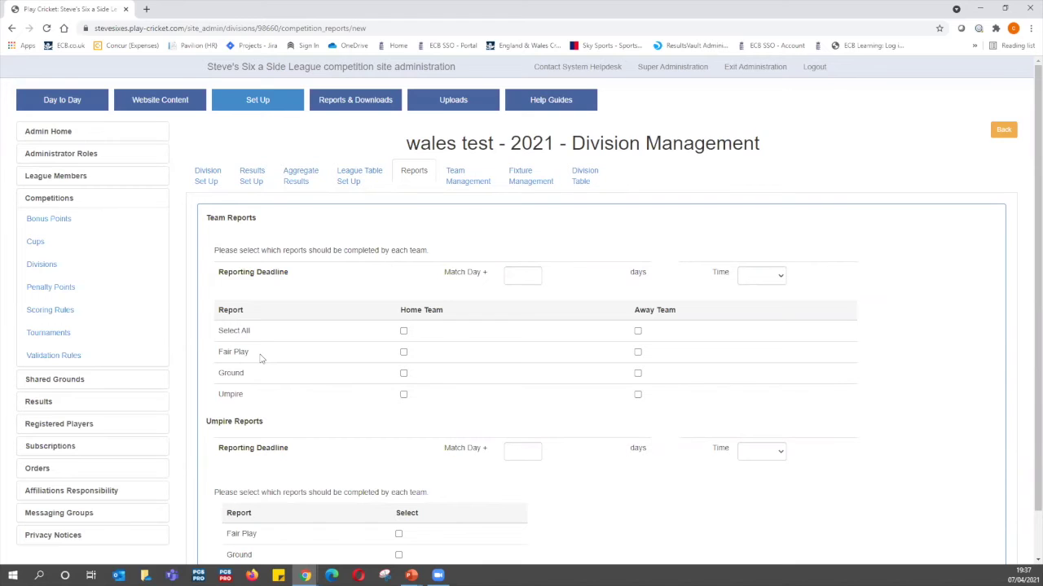
scroll(316, 342, down, 1)
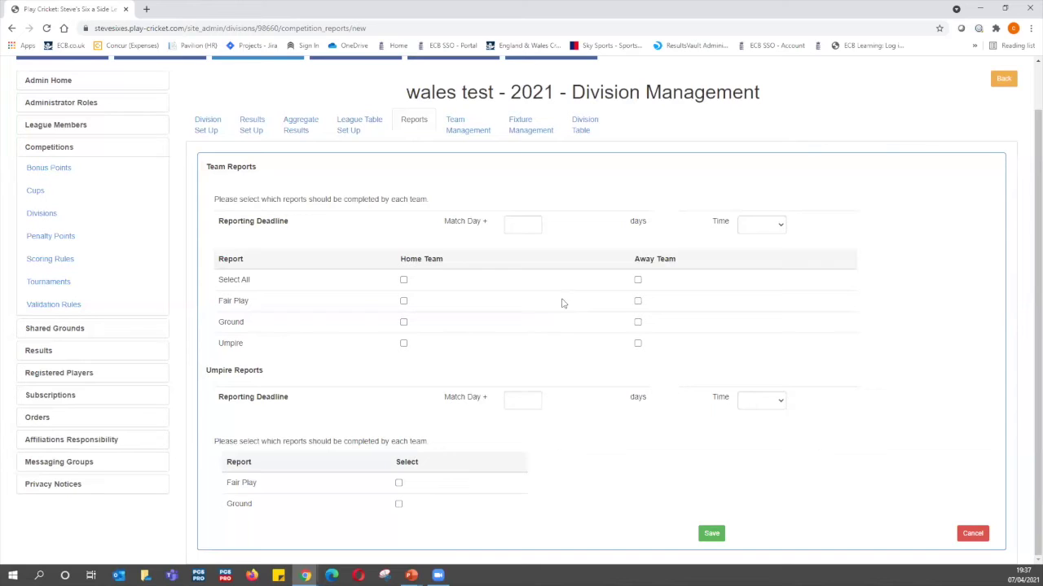
Add the 3rd XI B team from Anna's Test Site to the division and save it
click(476, 130)
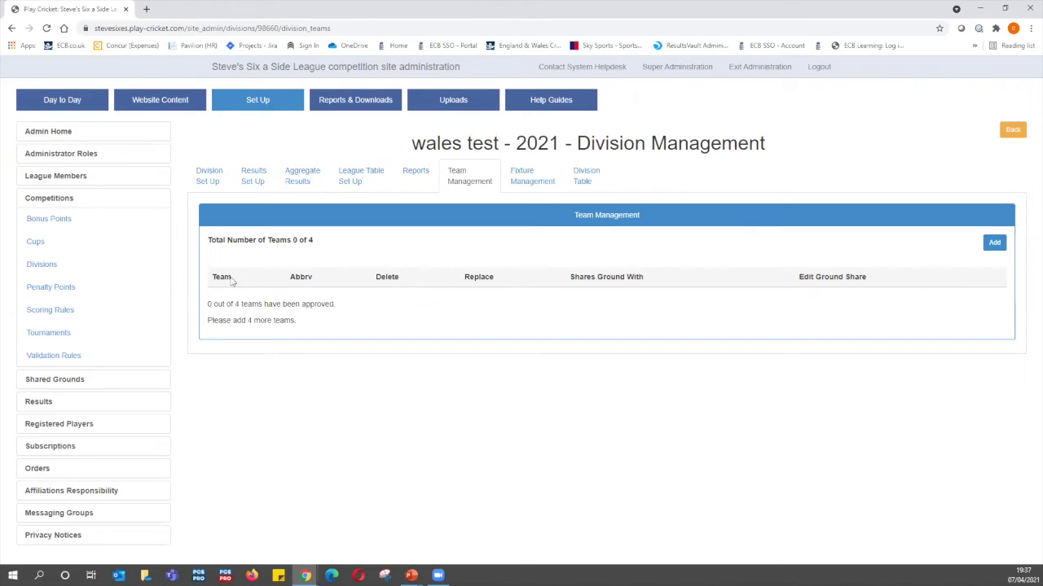
click(995, 247)
click(457, 213)
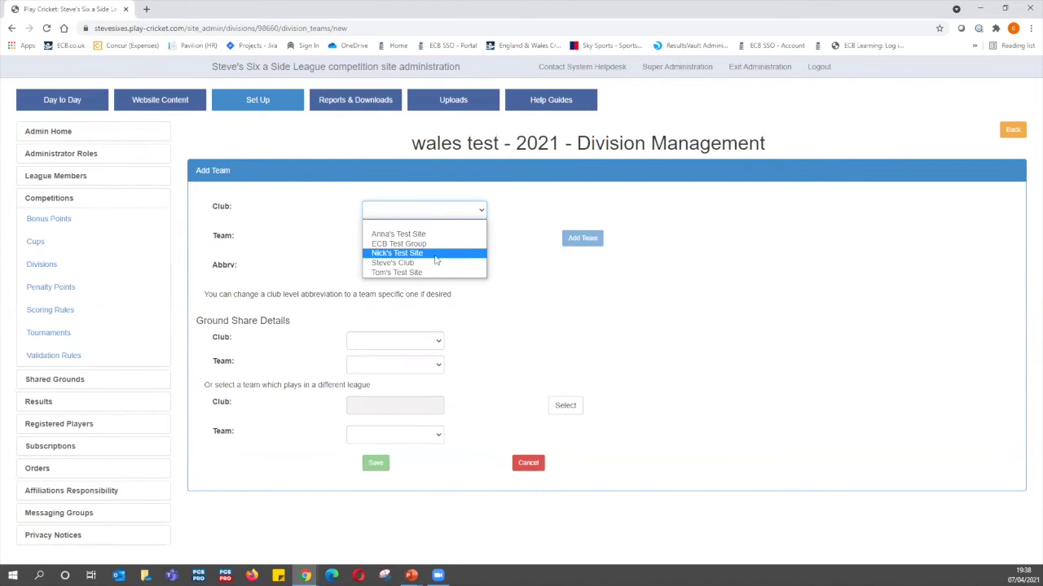
click(437, 235)
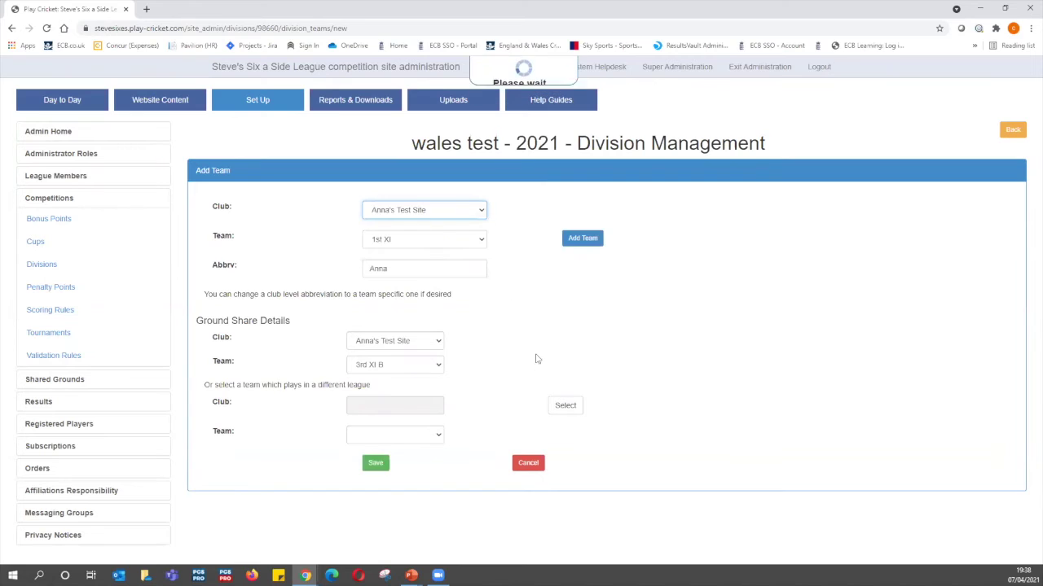
click(441, 243)
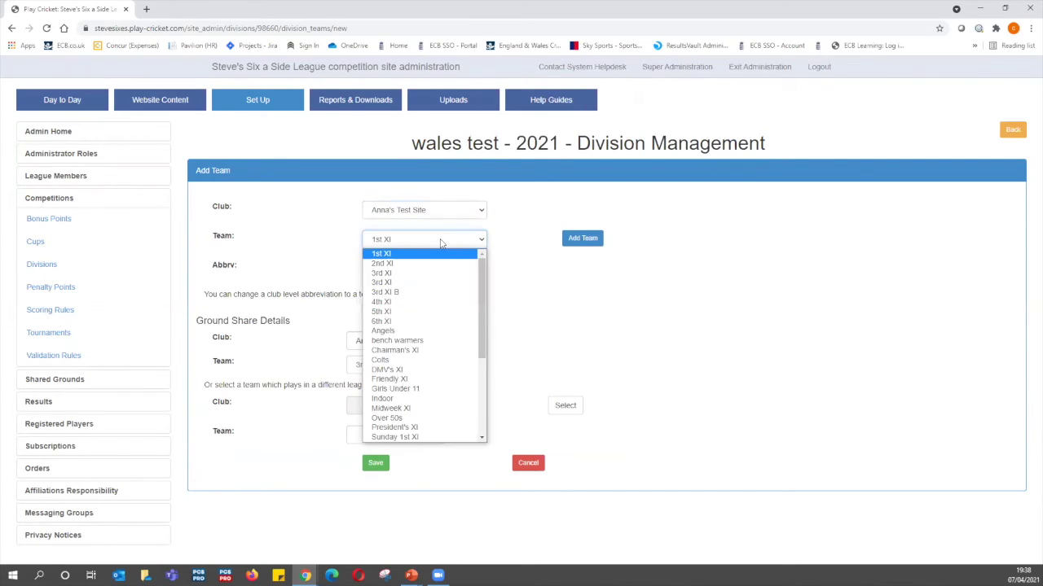
click(432, 292)
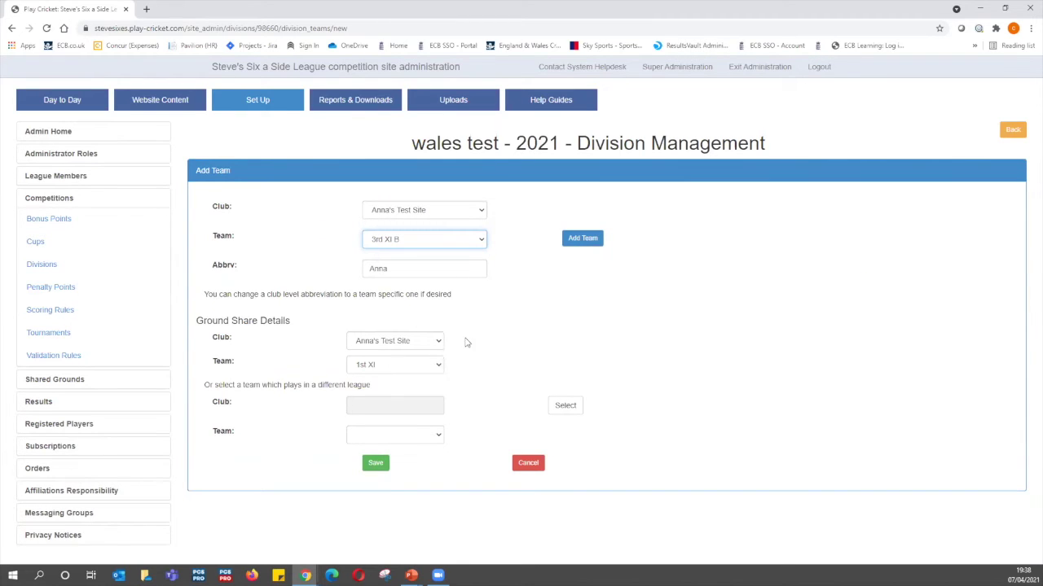
click(380, 469)
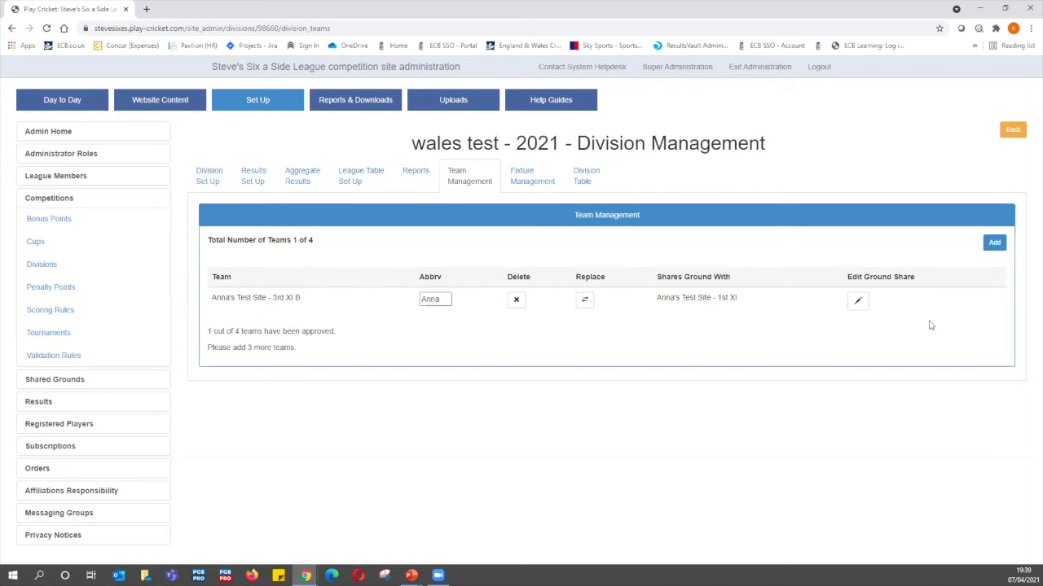
Add the 2nd XI team from Anna's Test Site to the division and save it
click(995, 244)
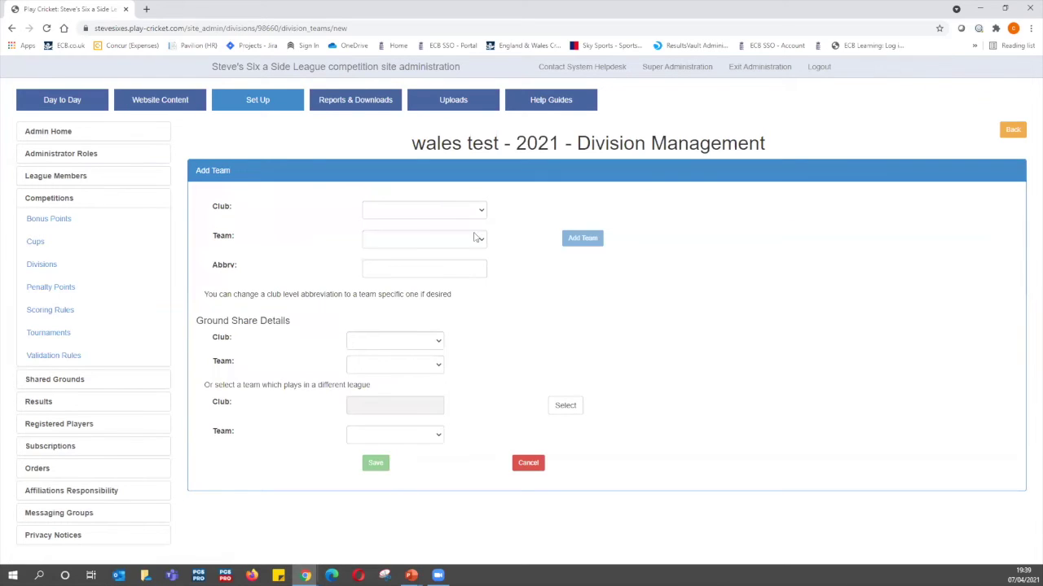
click(476, 214)
click(442, 235)
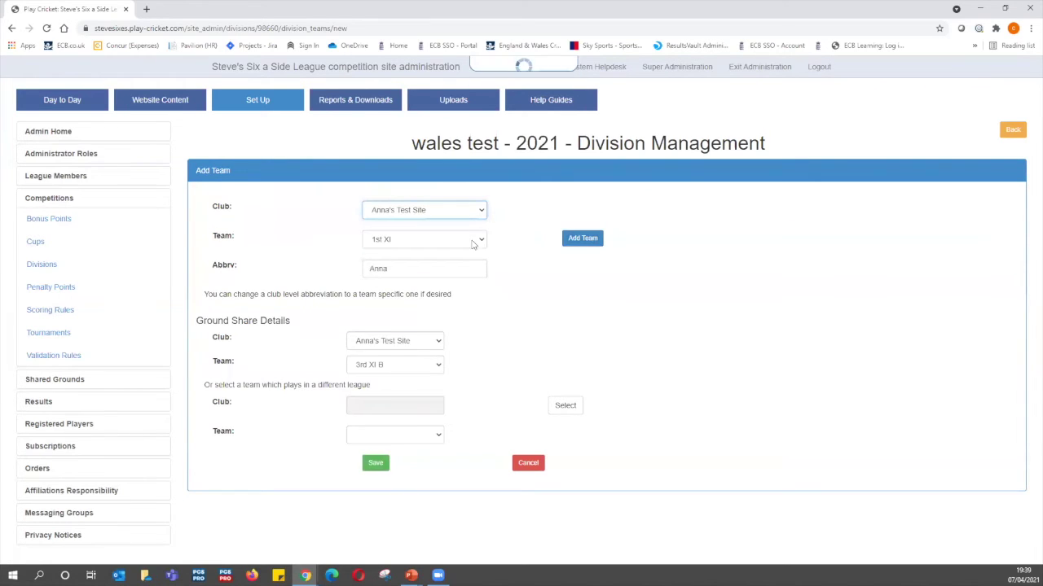
click(419, 240)
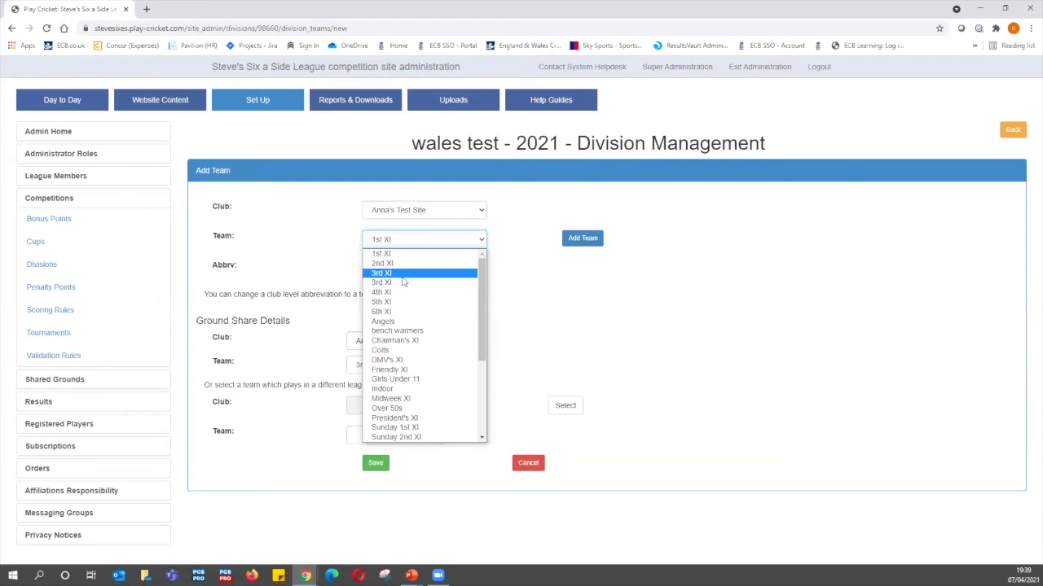
click(448, 266)
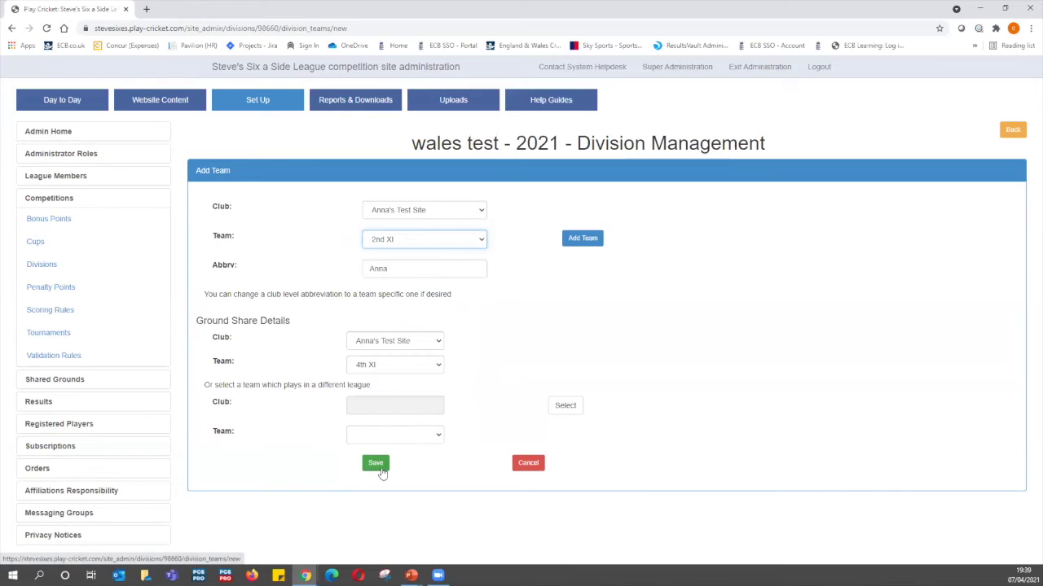
click(380, 468)
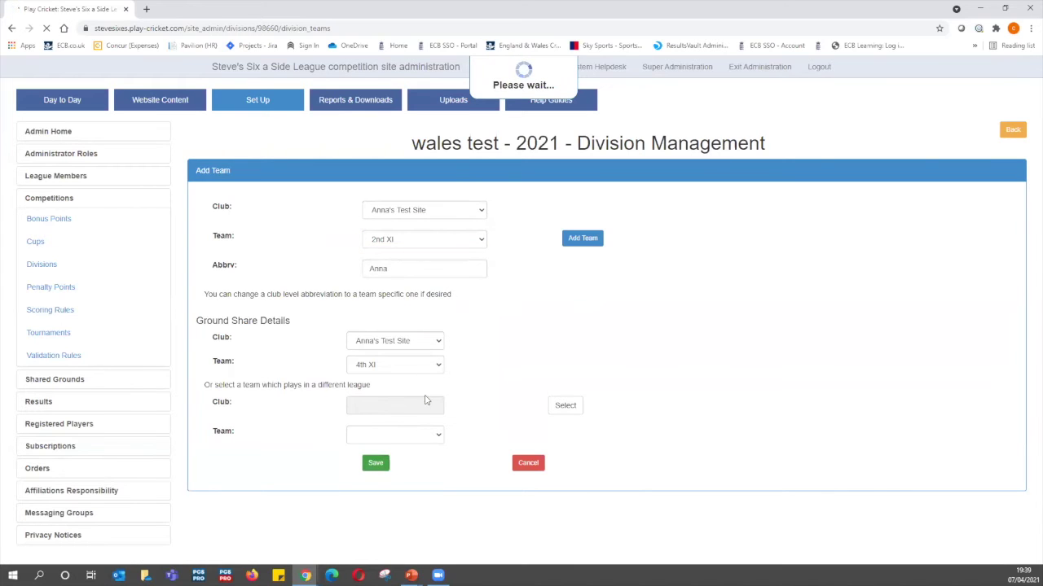
Add the 1st XI team from Anna's Test Site to the division and save it
click(996, 243)
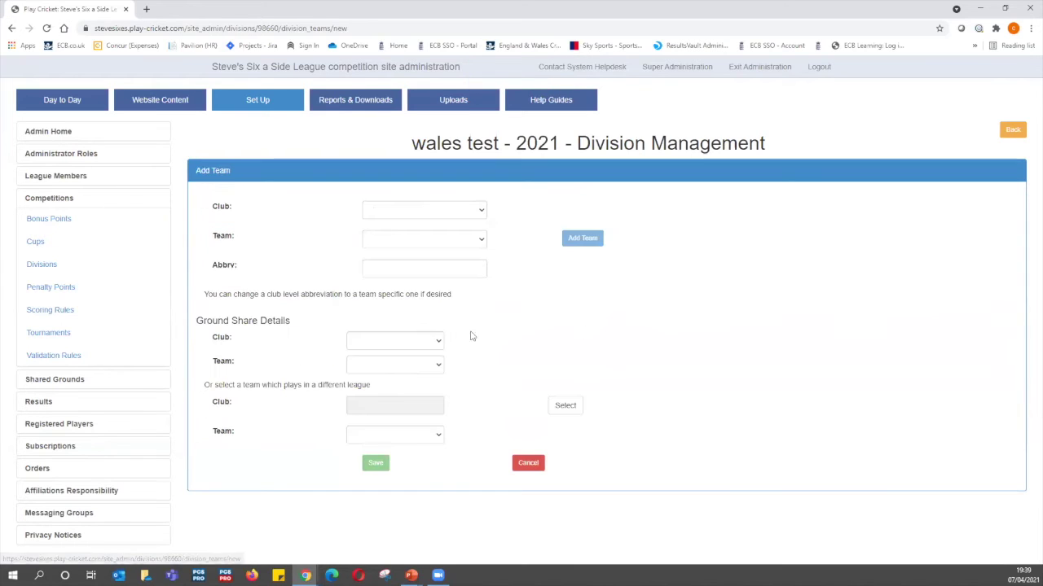
click(481, 209)
click(421, 239)
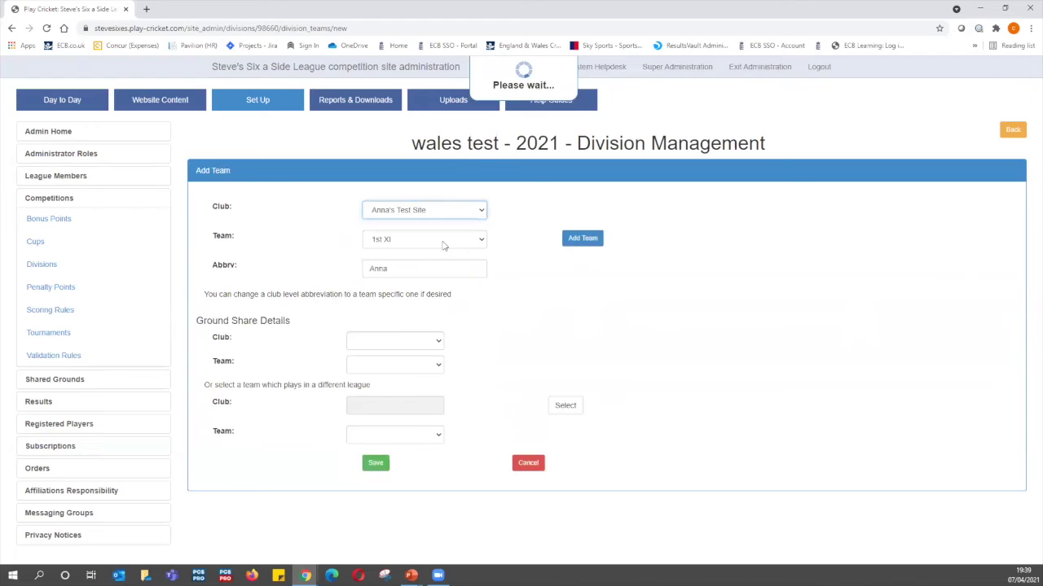
click(426, 244)
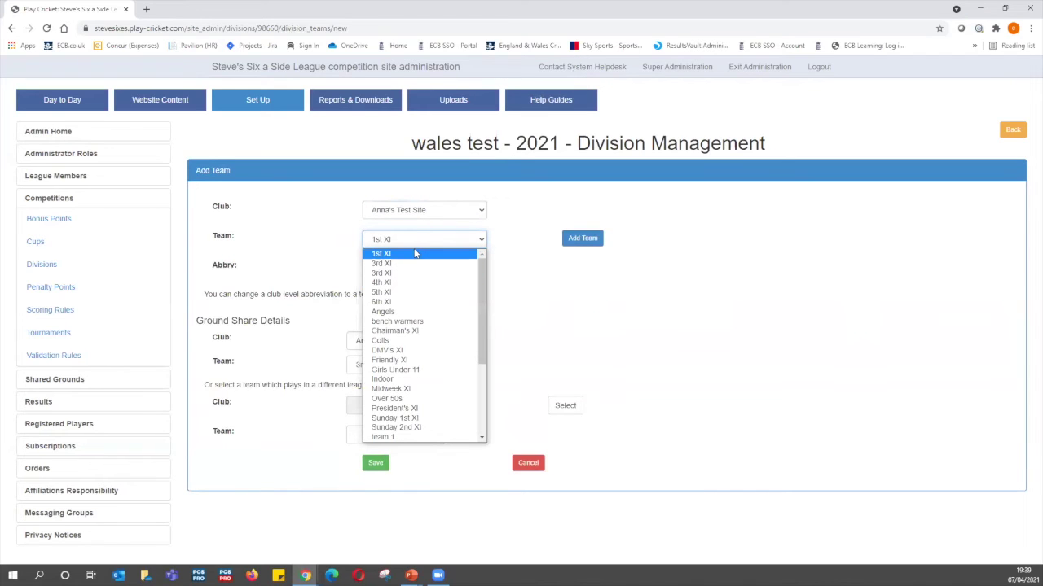
click(417, 257)
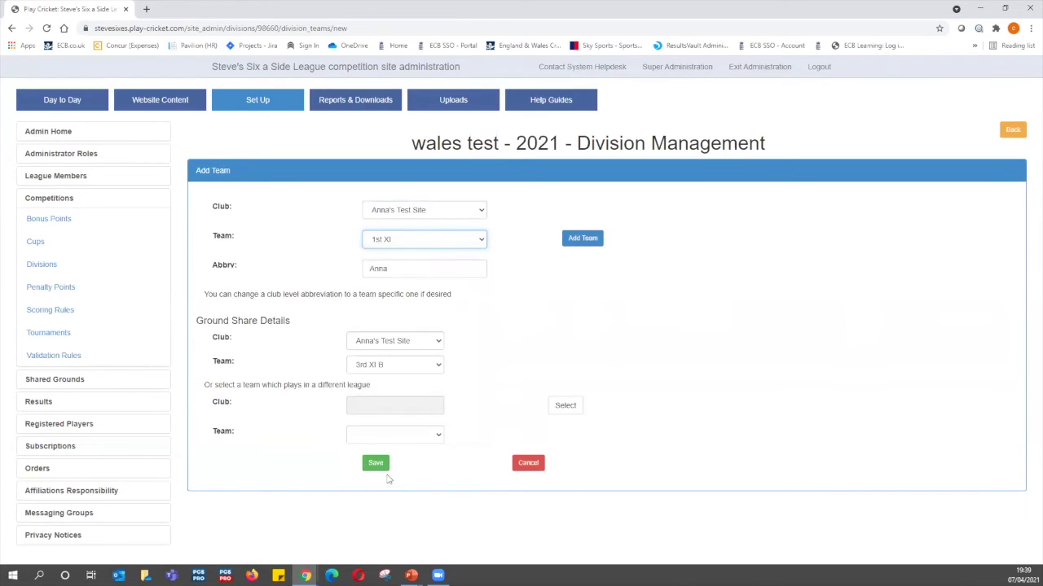
click(383, 465)
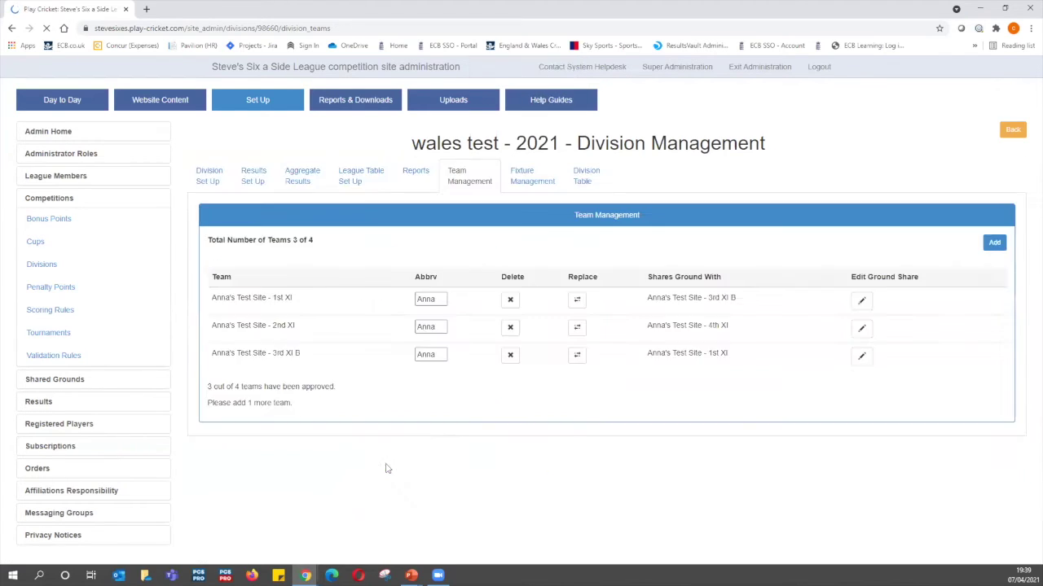
Add the 5th XI team from Anna's Test Site as the division's fourth team and save it
click(994, 243)
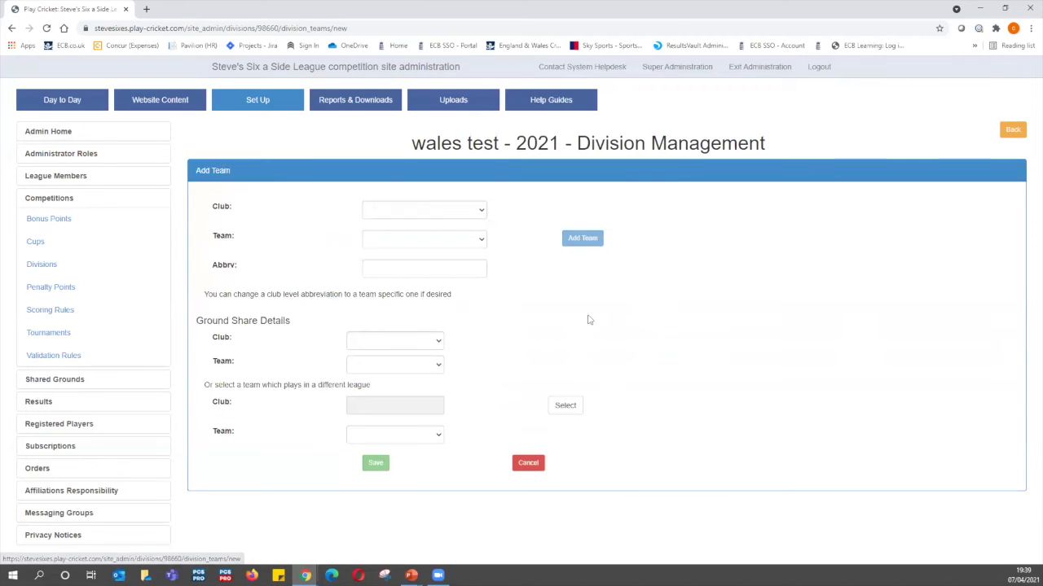
click(438, 208)
click(425, 234)
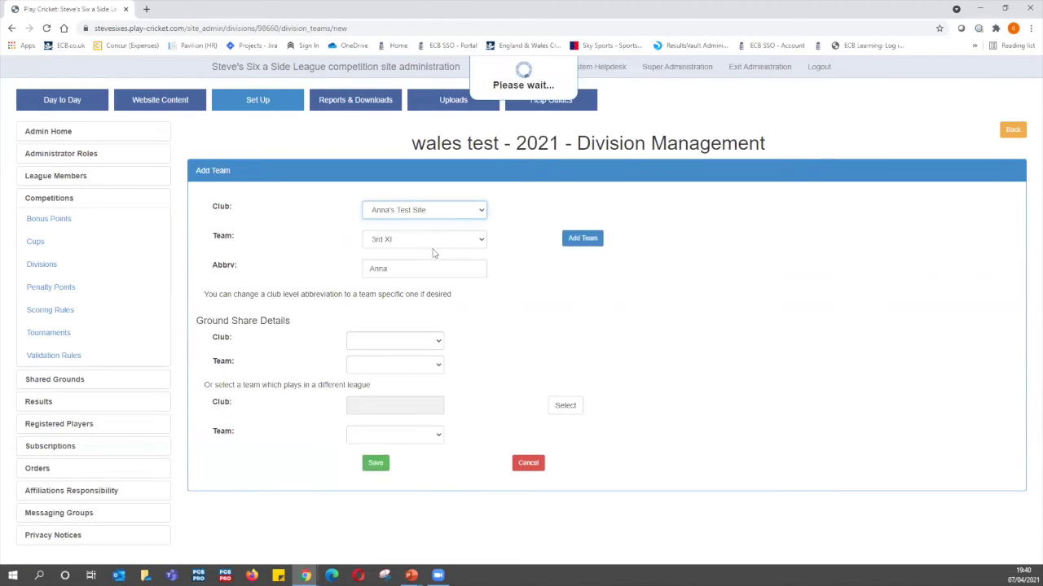
click(440, 244)
click(422, 283)
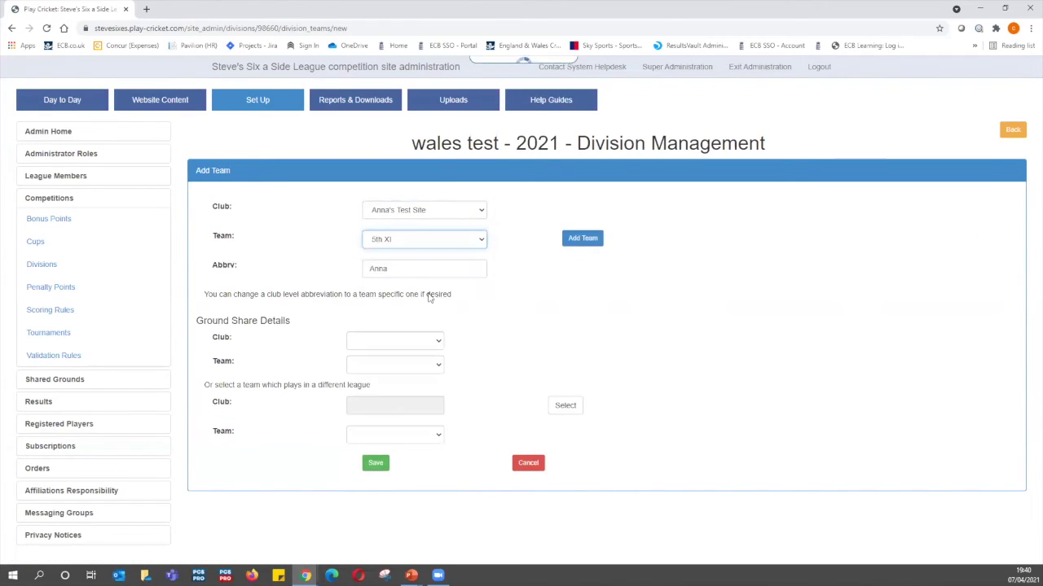
click(375, 463)
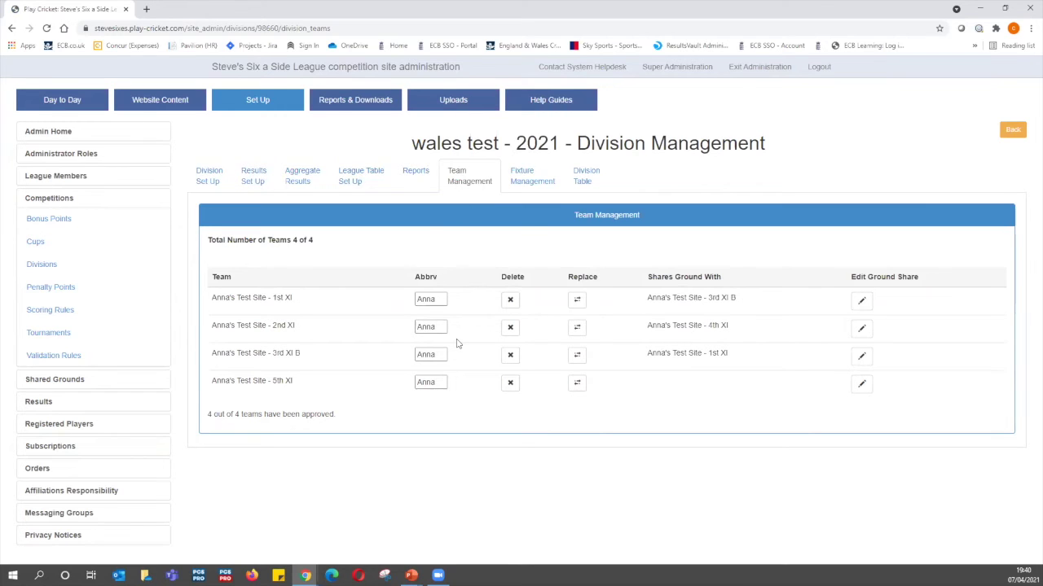
View the division table and check the position adjustment options for the first team
click(584, 183)
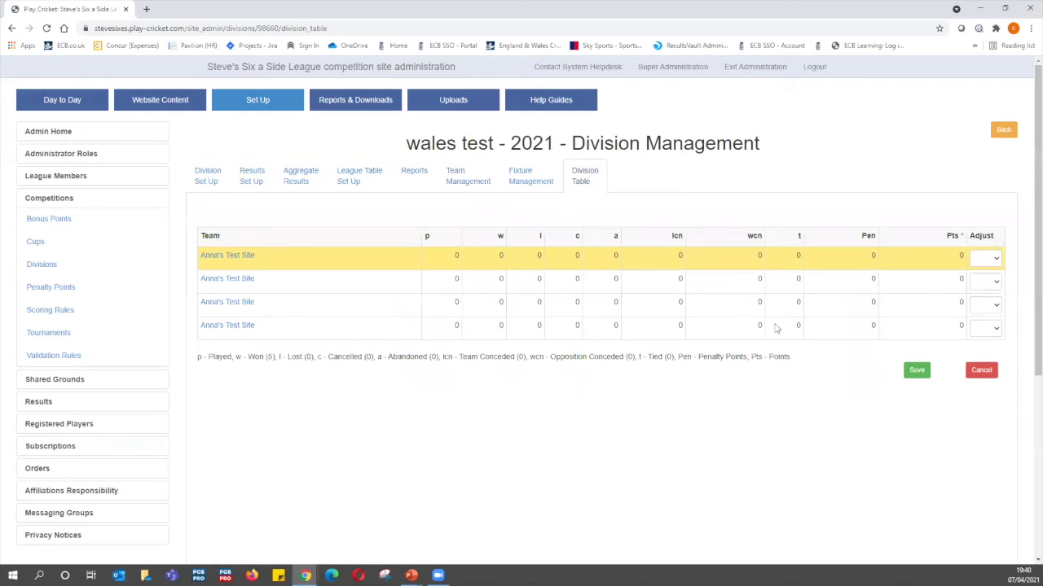
click(984, 259)
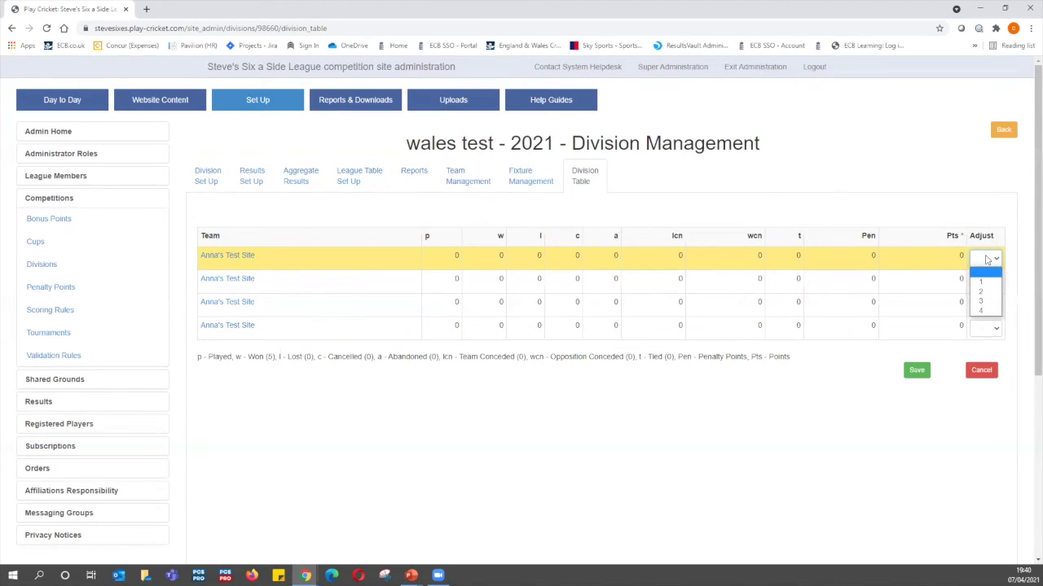
click(986, 259)
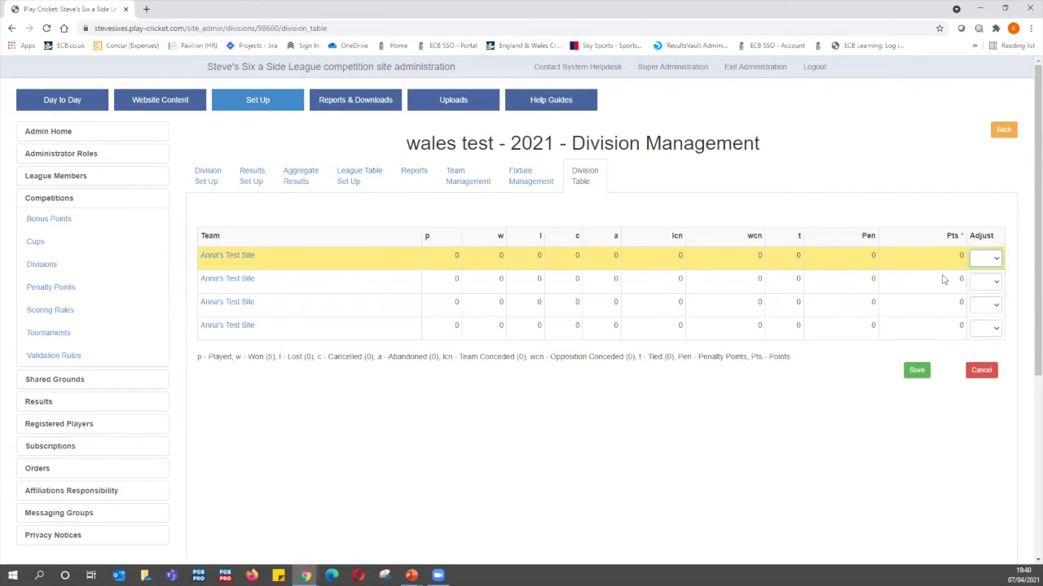
Generate the division's fixture matrix and look through the home teams, start dates, times and grounds of the listed fixtures
click(535, 187)
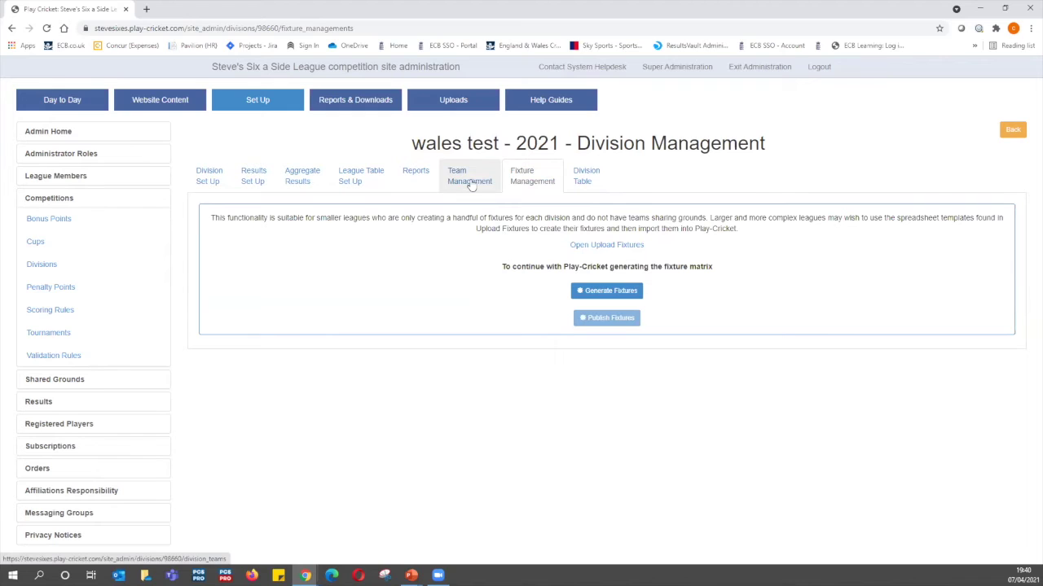
click(604, 292)
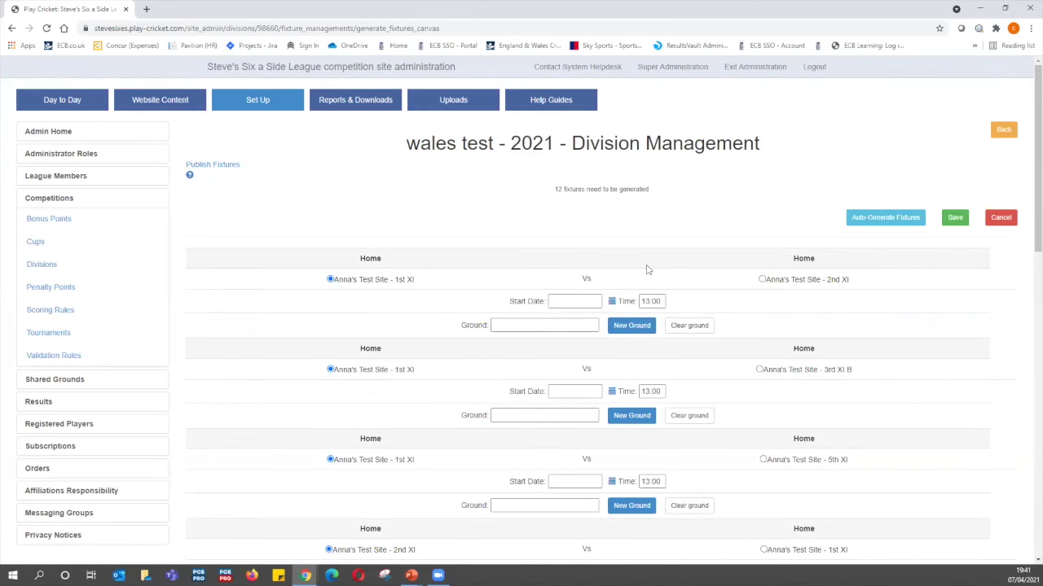
scroll(361, 133, down, 5)
scroll(326, 226, up, 4)
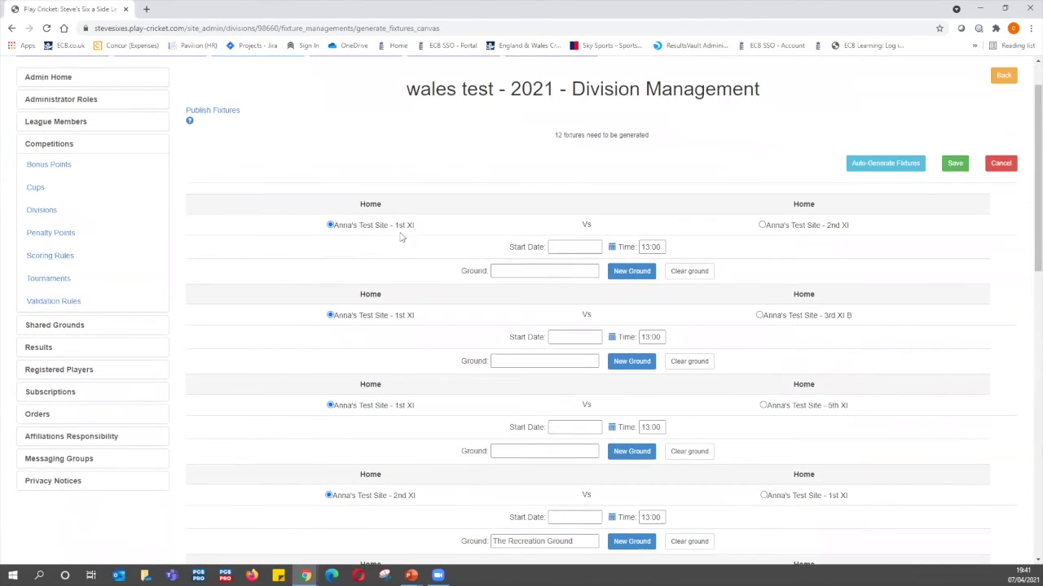
scroll(402, 217, down, 10)
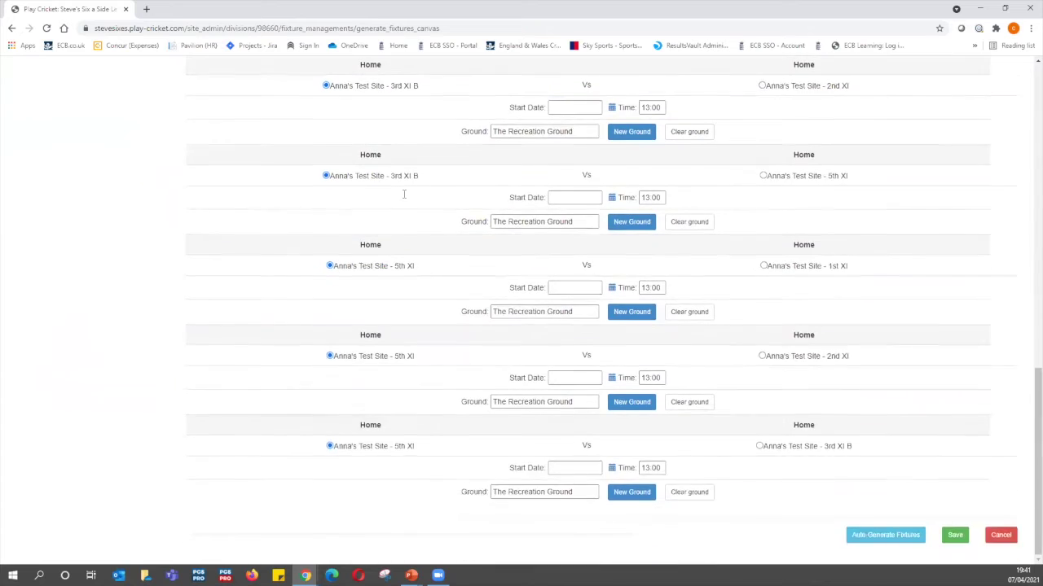
scroll(404, 193, up, 15)
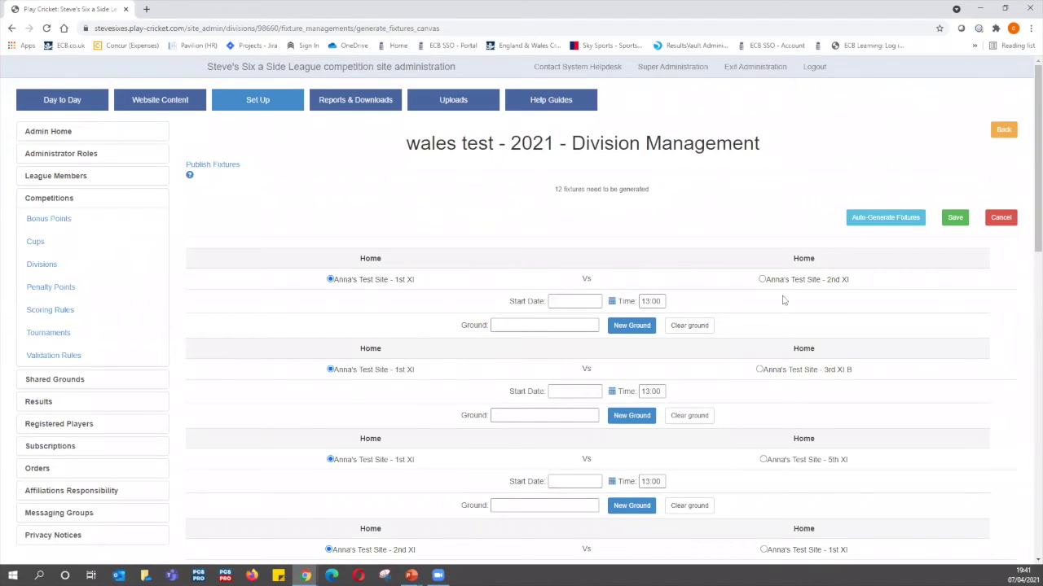
Make the 2nd XI home in the first fixture and the 5th XI home in the third, and assign The Park to the second fixture
click(762, 280)
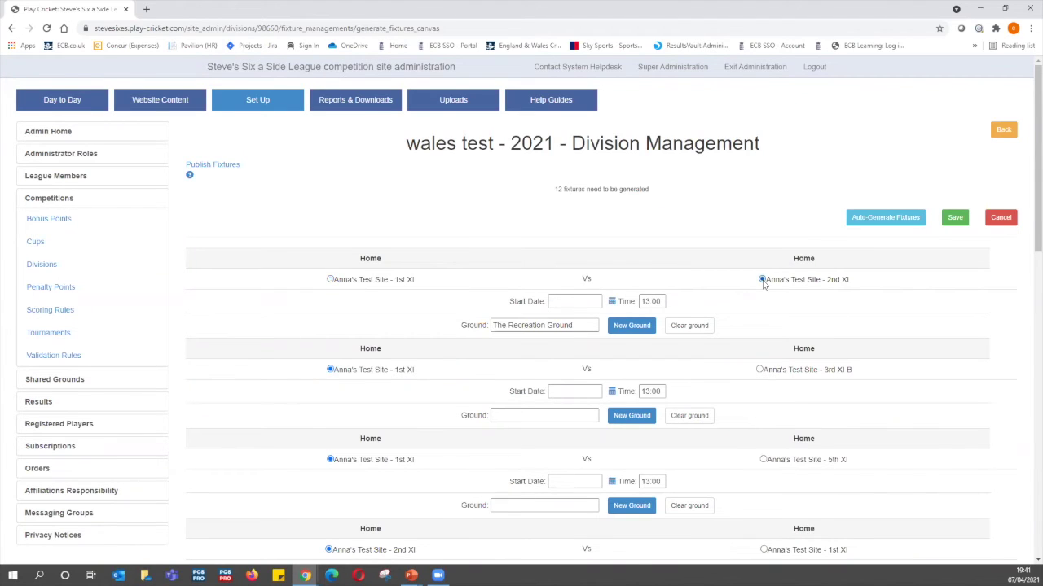
click(764, 461)
click(636, 421)
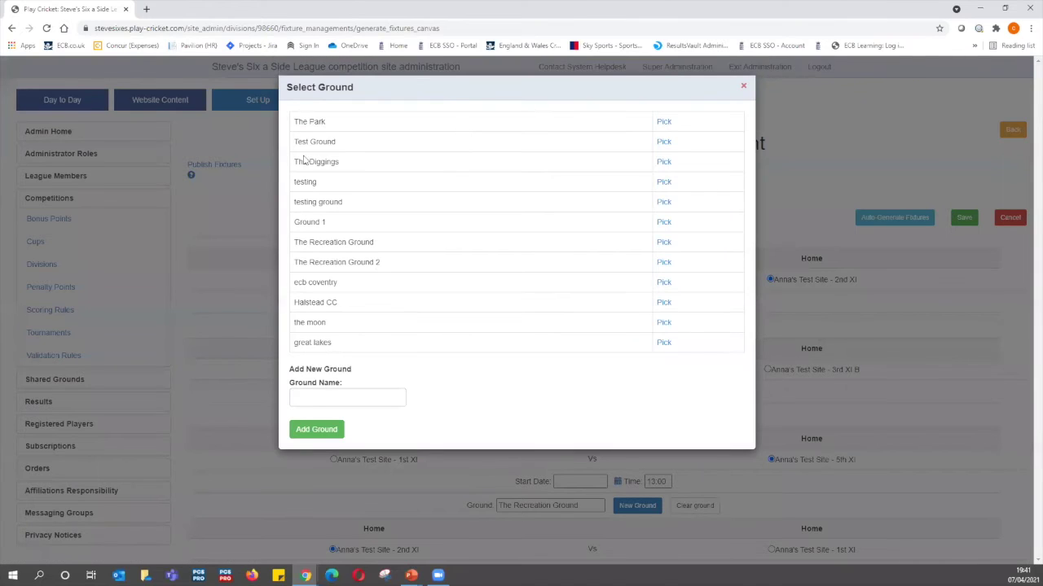
click(664, 122)
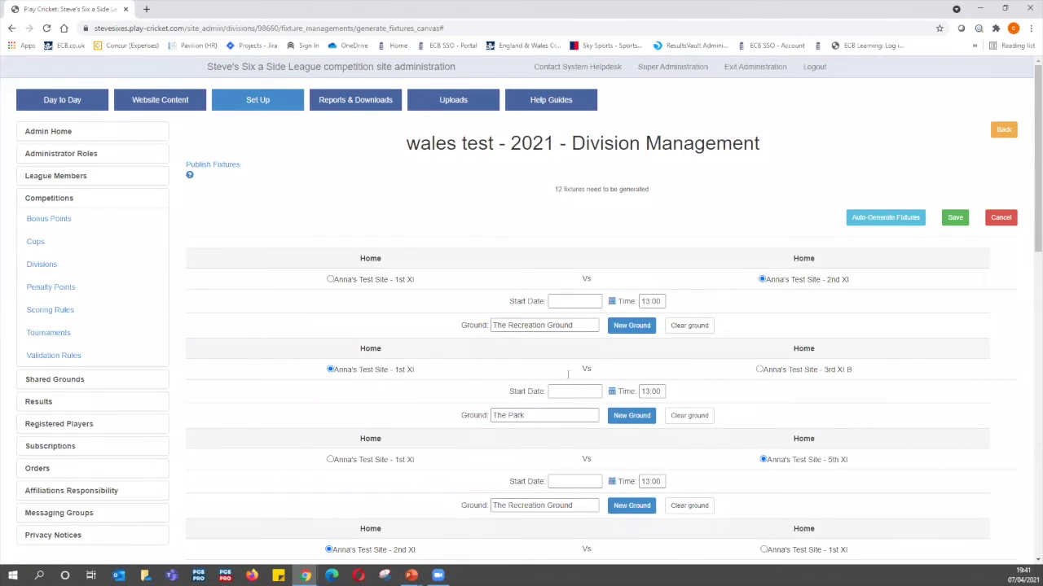
Auto-generate the division's fixture schedule, review the proposed dates and grounds, and cancel it to return to the divisions list
click(876, 218)
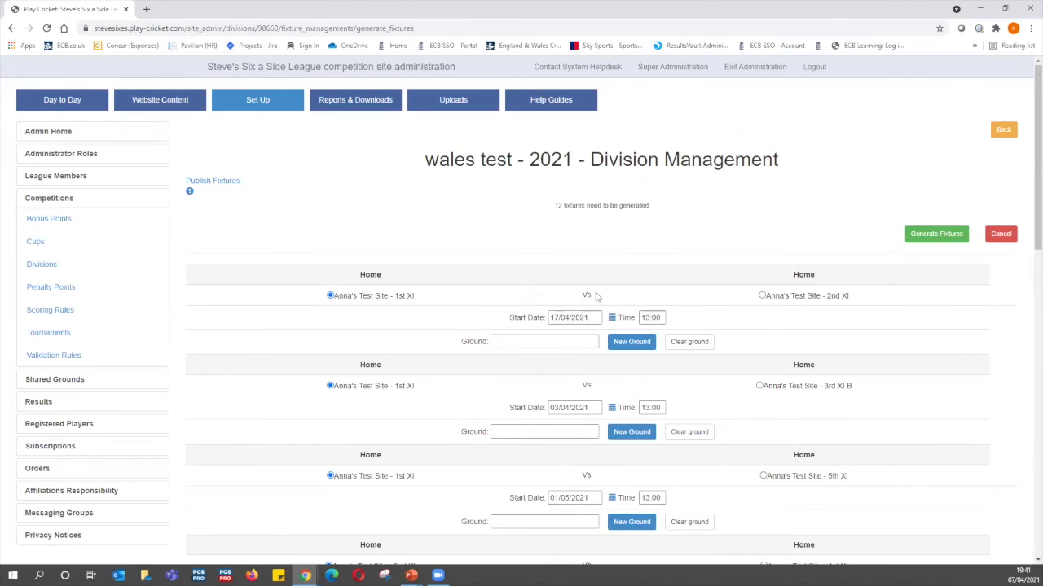
scroll(661, 300, down, 8)
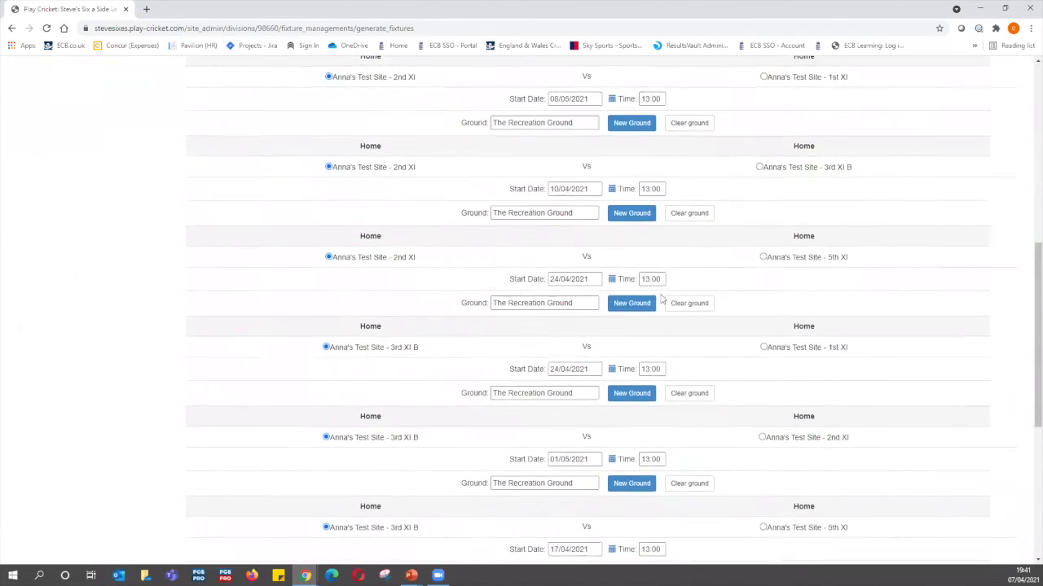
scroll(662, 300, down, 5)
scroll(542, 233, up, 3)
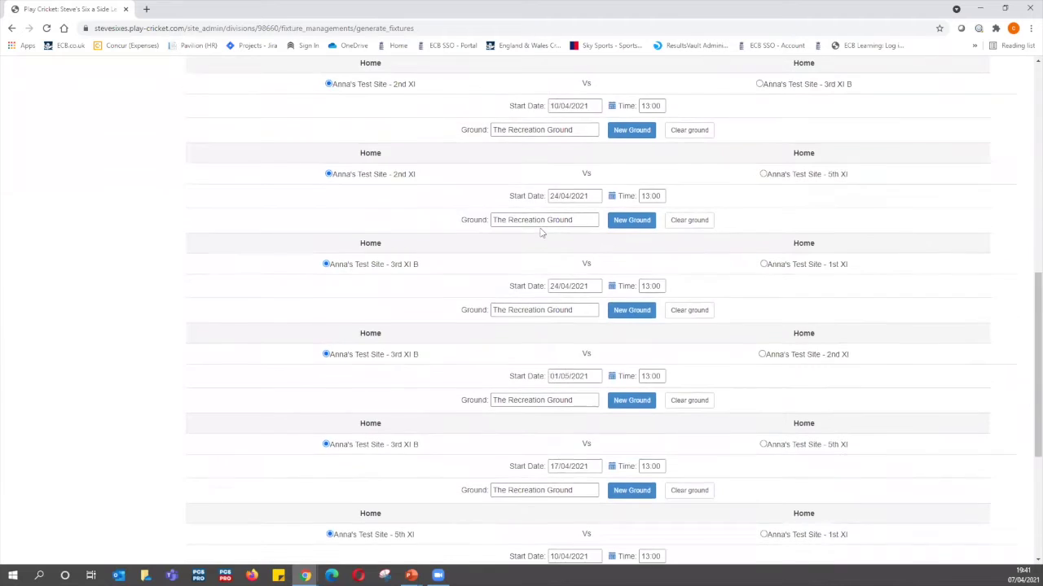
scroll(542, 233, up, 10)
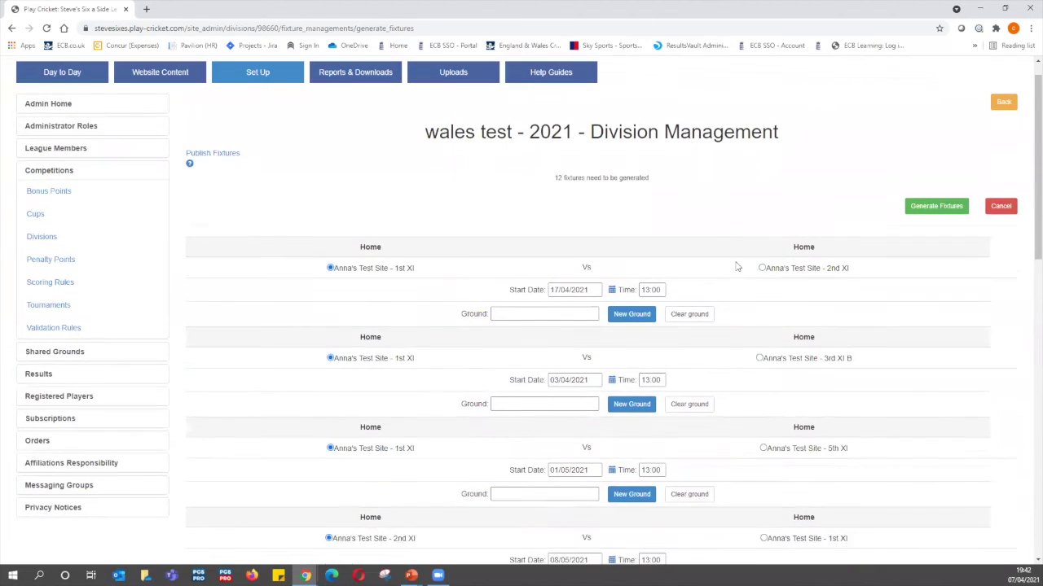
scroll(737, 266, down, 15)
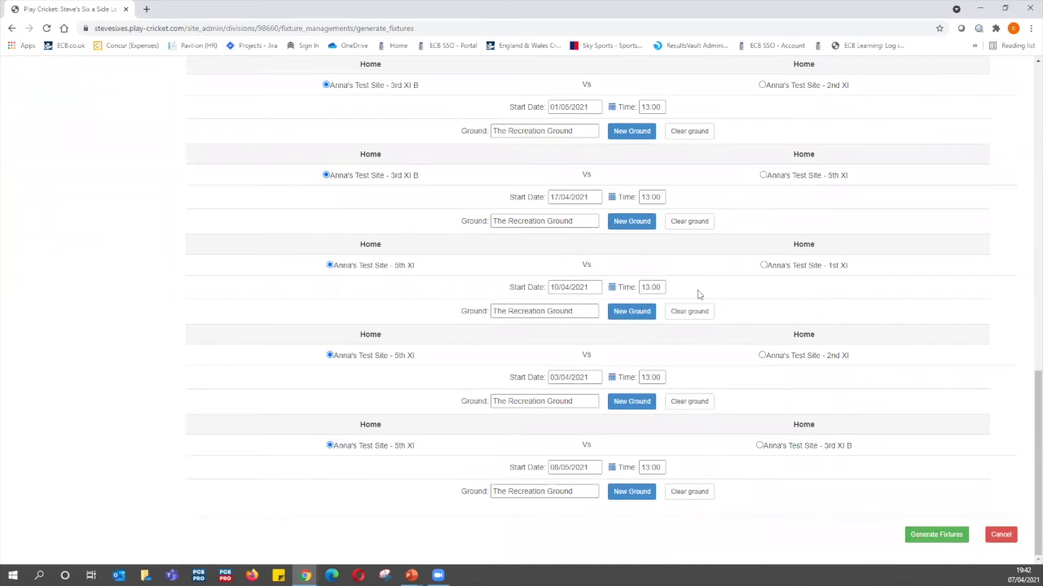
scroll(698, 293, up, 15)
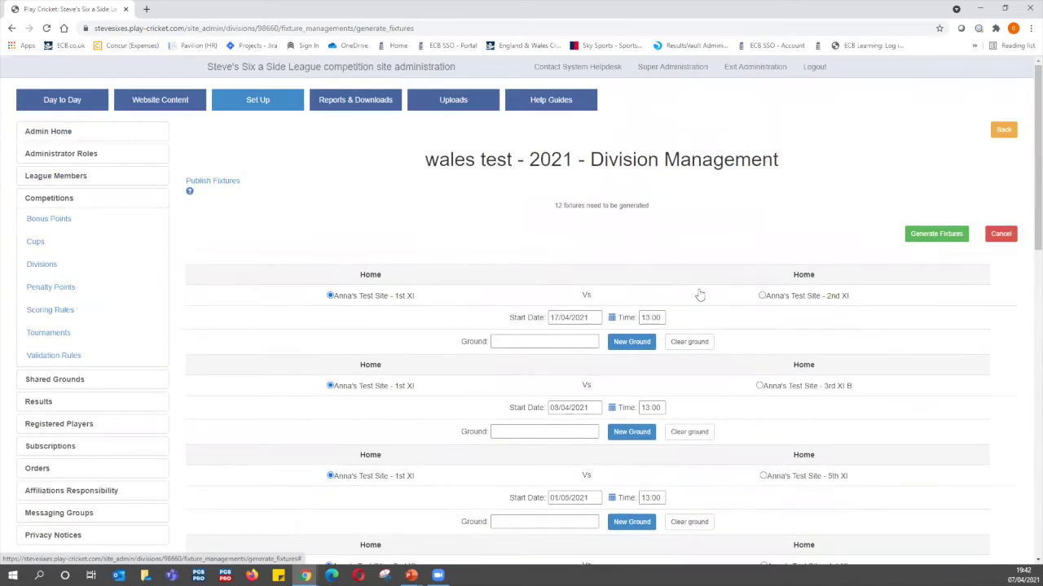
click(1008, 239)
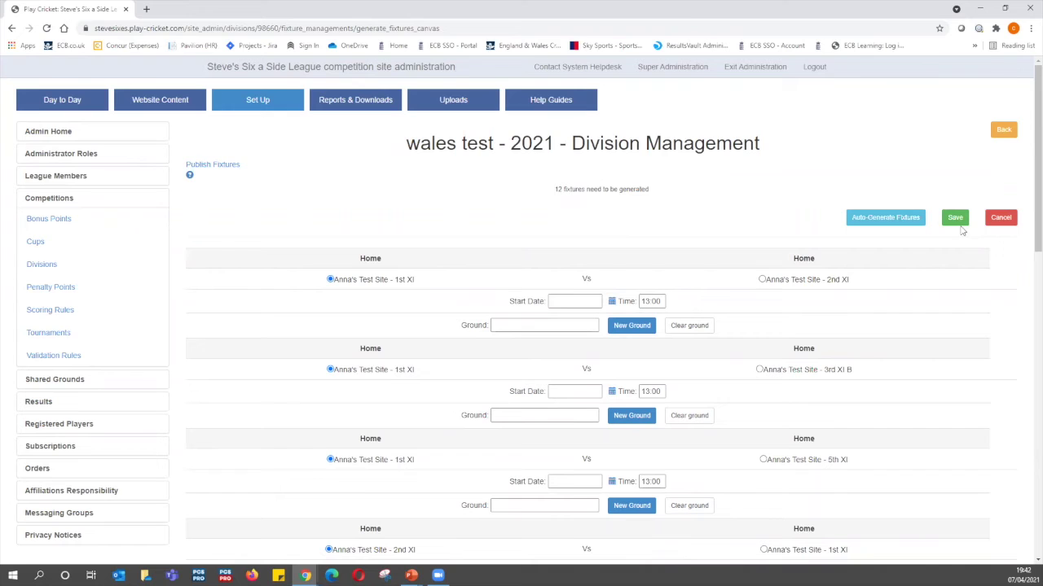
click(1005, 132)
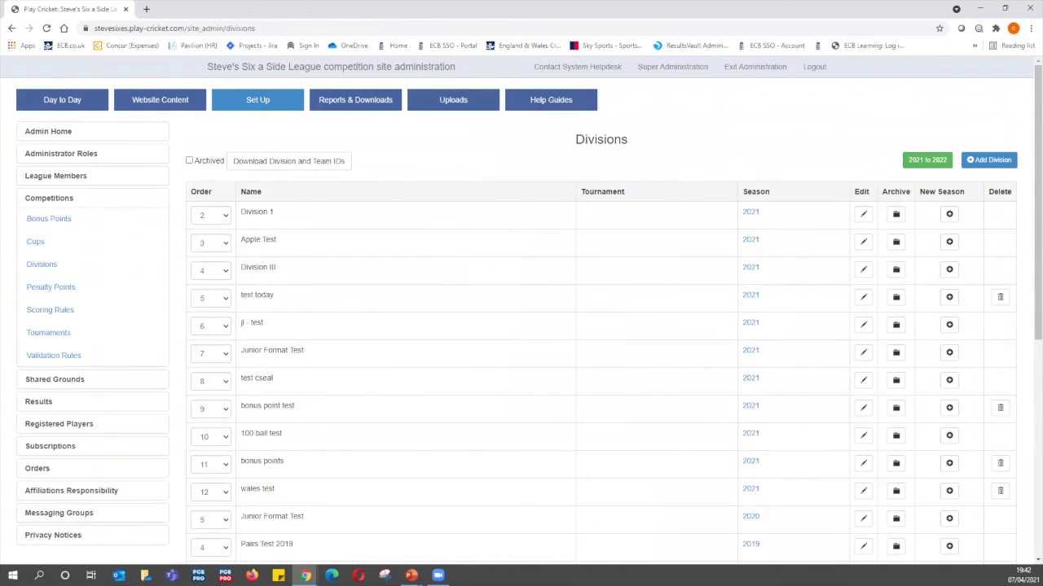
scroll(525, 196, down, 1)
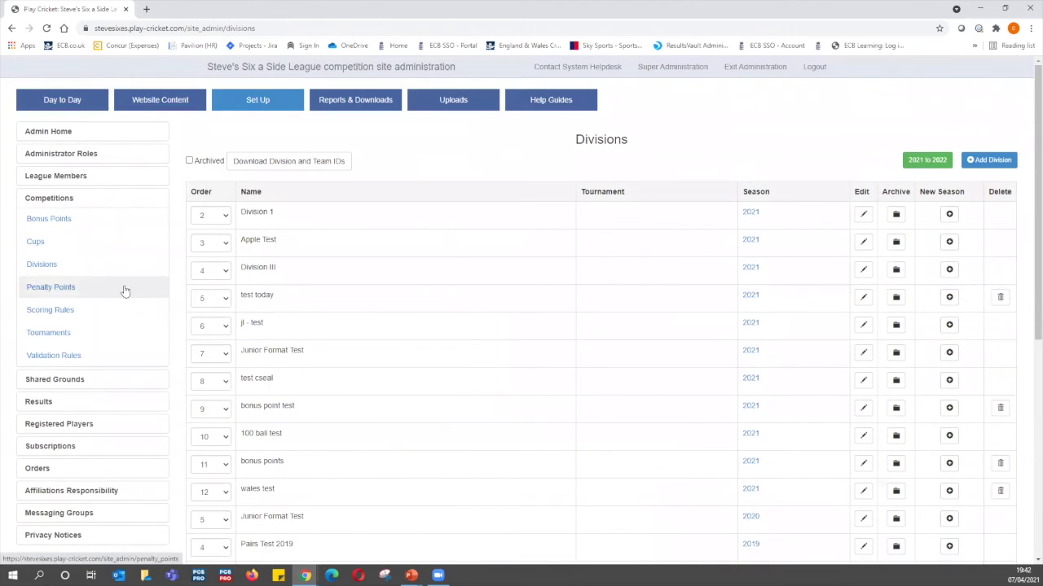
Download the league's system IDs list from the fixture upload page and open it maximised in Excel
click(456, 102)
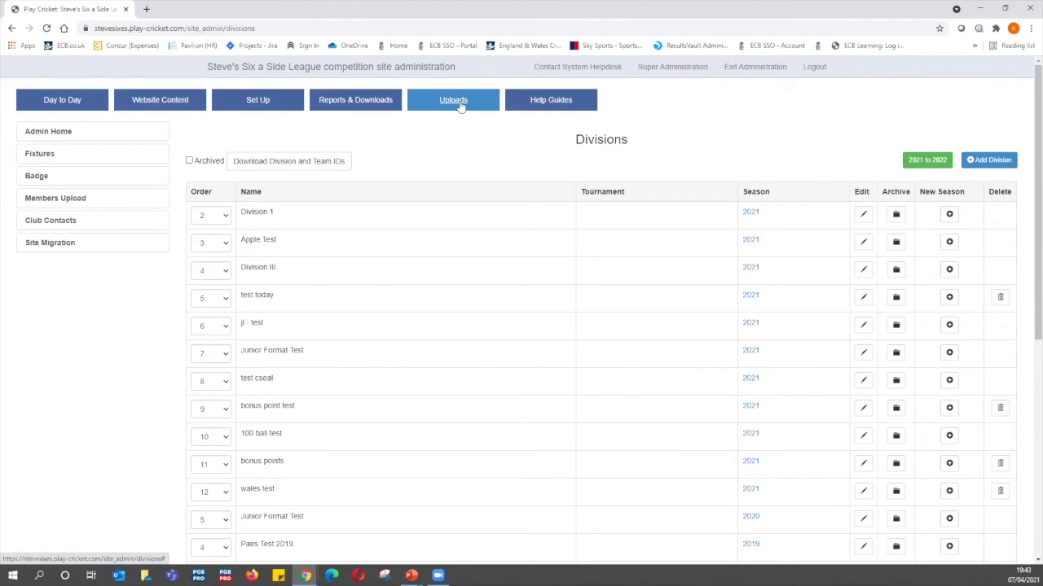
click(41, 155)
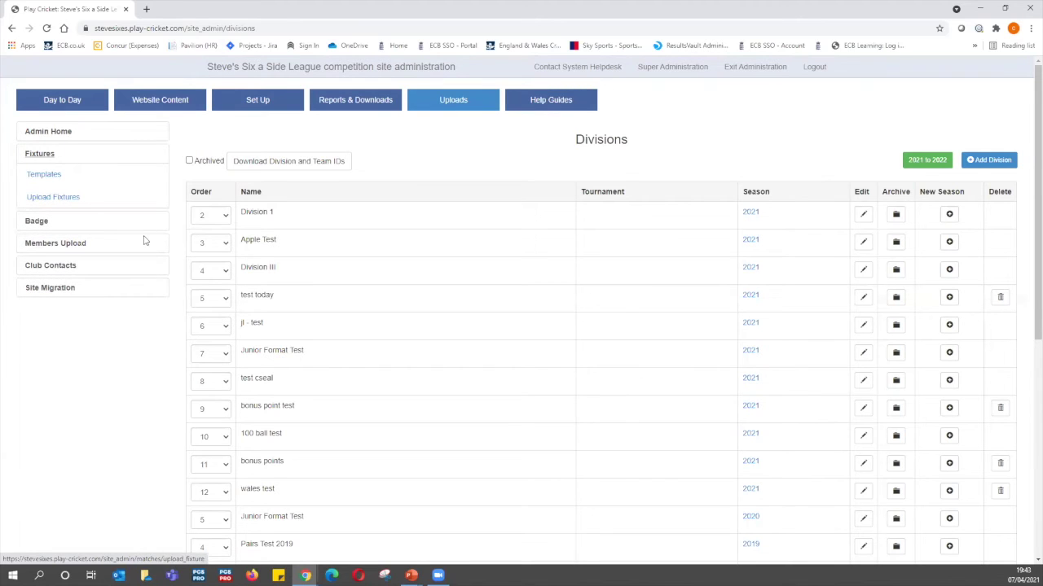
click(58, 201)
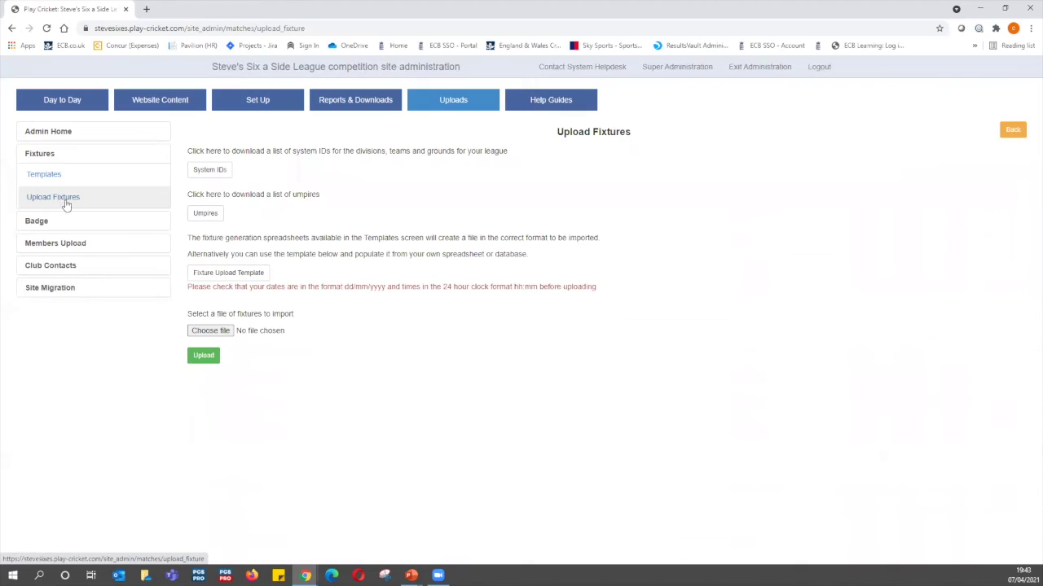
click(210, 170)
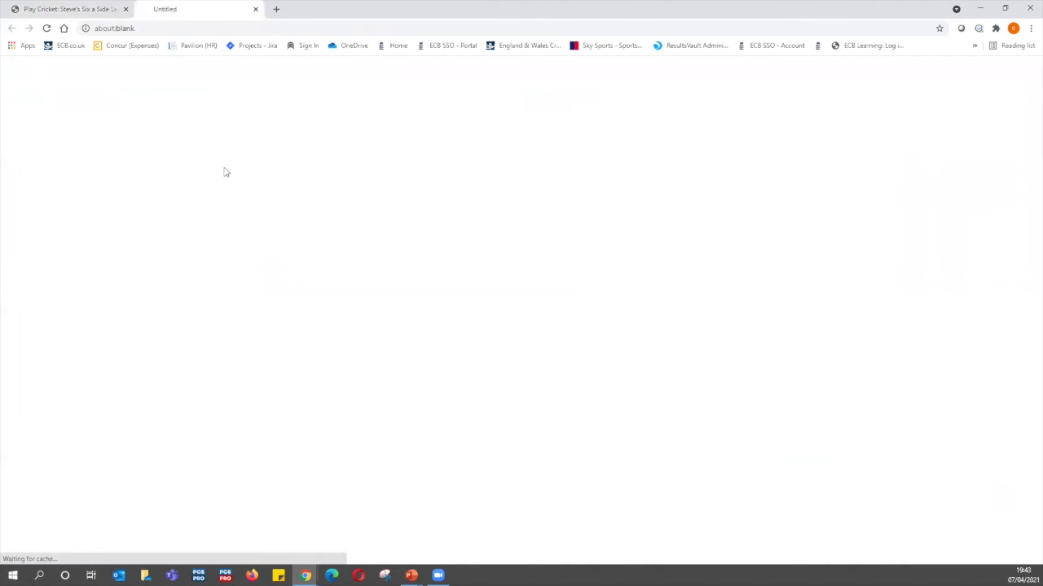
click(66, 551)
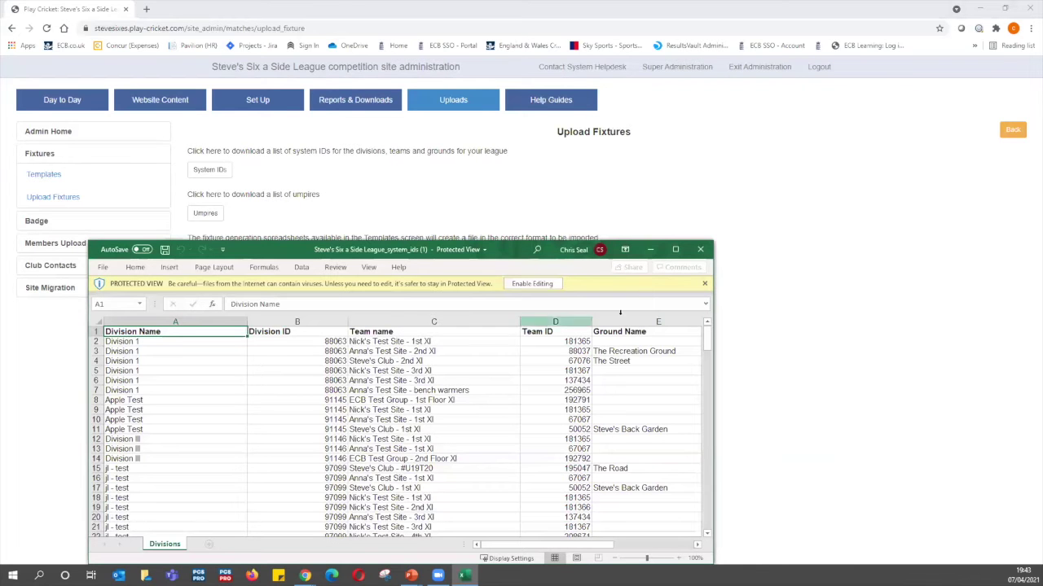
click(675, 249)
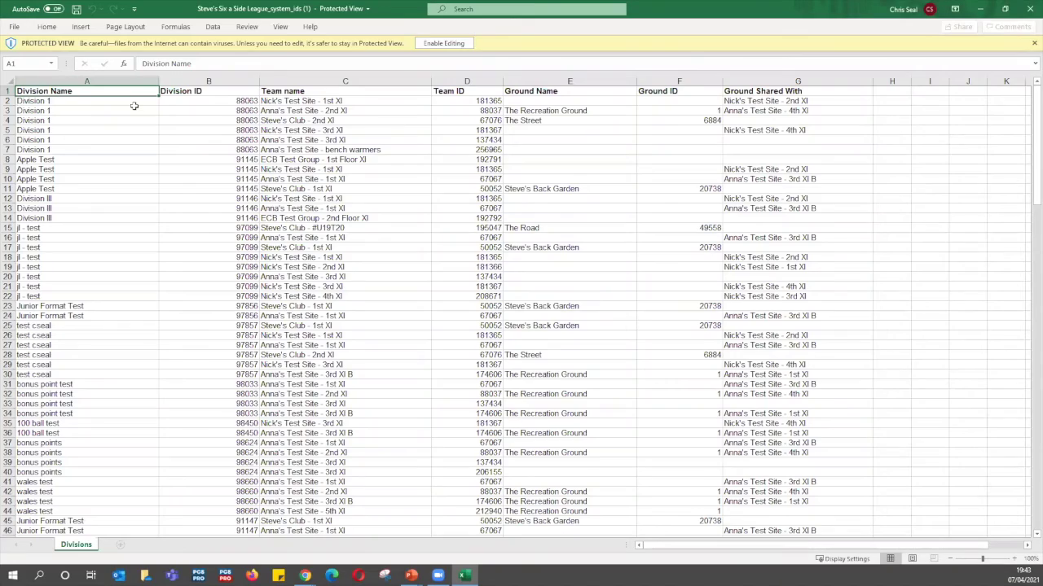
Look through the system IDs spreadsheet to find the rows for the wales test division
scroll(133, 106, down, 7)
scroll(80, 168, down, 3)
scroll(80, 168, up, 10)
scroll(80, 168, down, 19)
scroll(81, 165, down, 20)
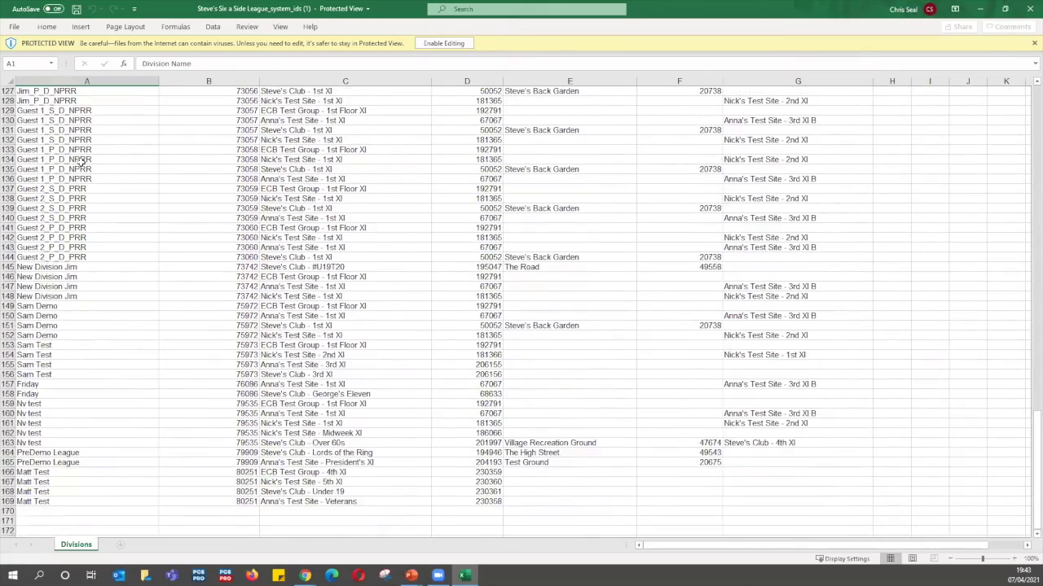
scroll(81, 163, down, 3)
scroll(66, 245, up, 7)
scroll(79, 187, up, 20)
scroll(81, 172, up, 3)
scroll(83, 172, down, 2)
Examine the division IDs, team IDs and ground IDs around the wales test rows
drag(61, 364, 245, 394)
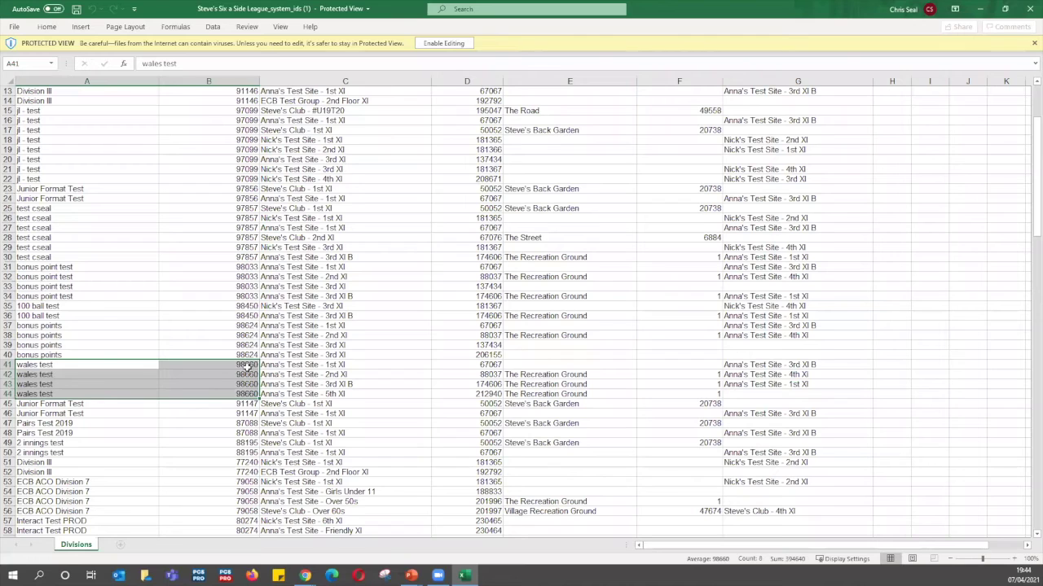
drag(477, 356, 477, 391)
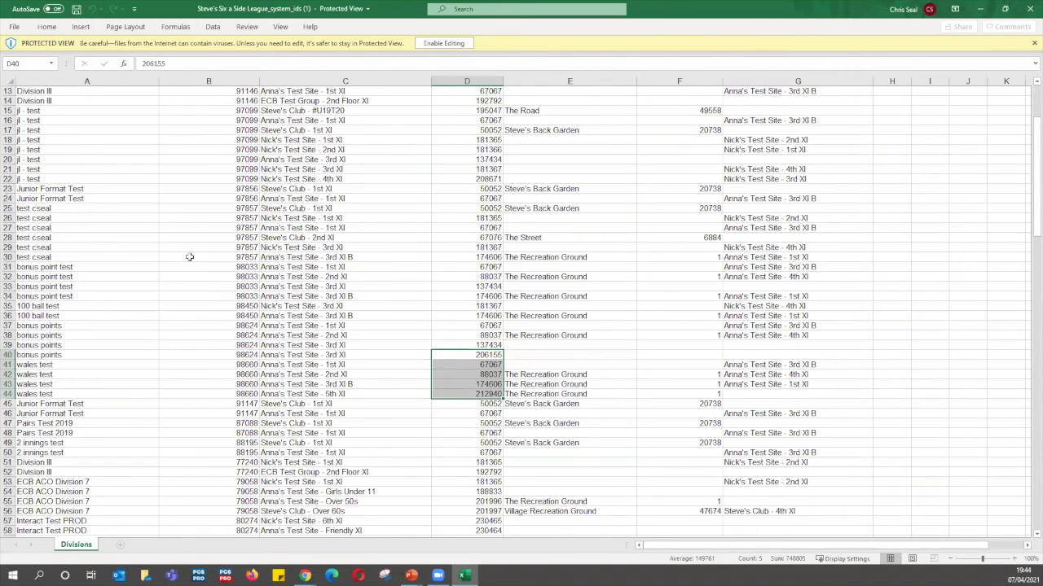
scroll(190, 257, up, 4)
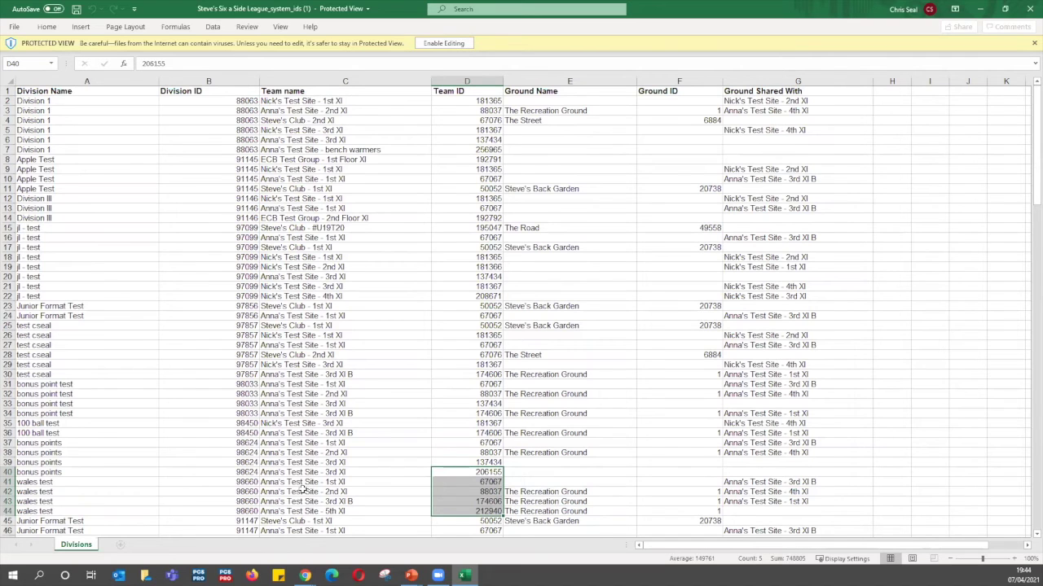
drag(226, 473, 214, 509)
drag(440, 463, 481, 515)
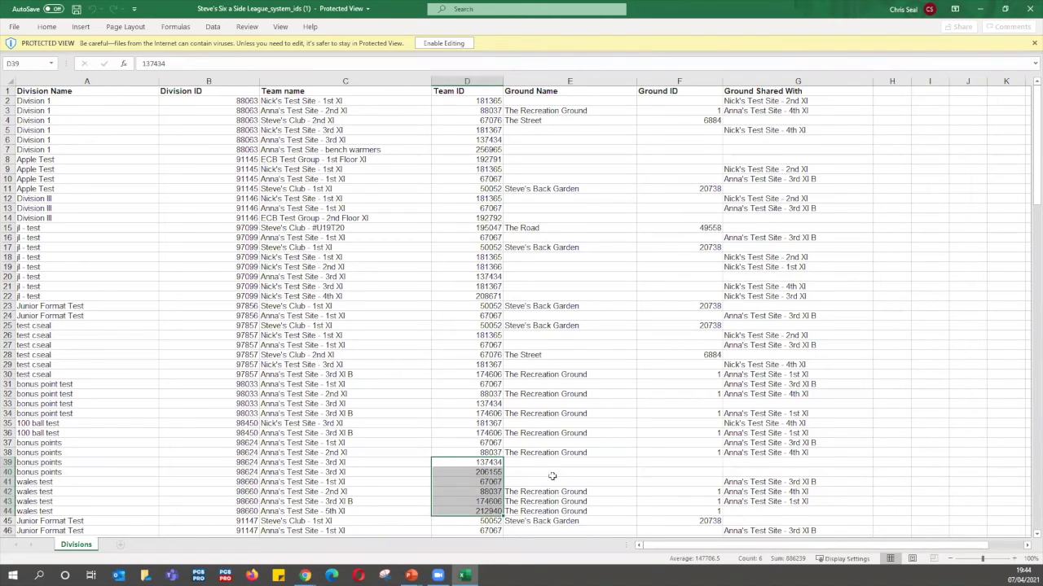
click(648, 450)
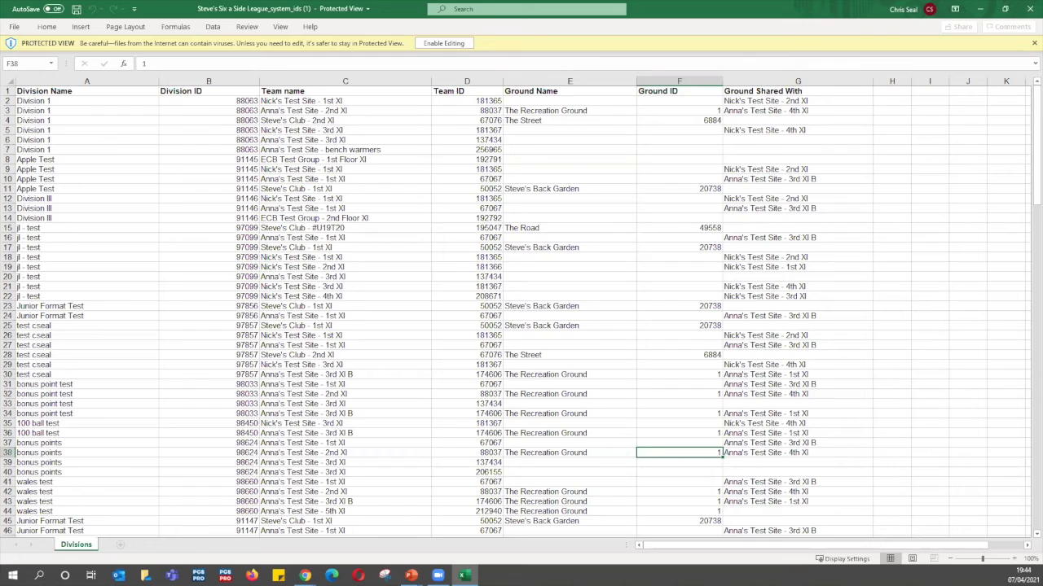
Download the fixture upload template, open it in Excel and select the first empty cells under Division ID
click(980, 8)
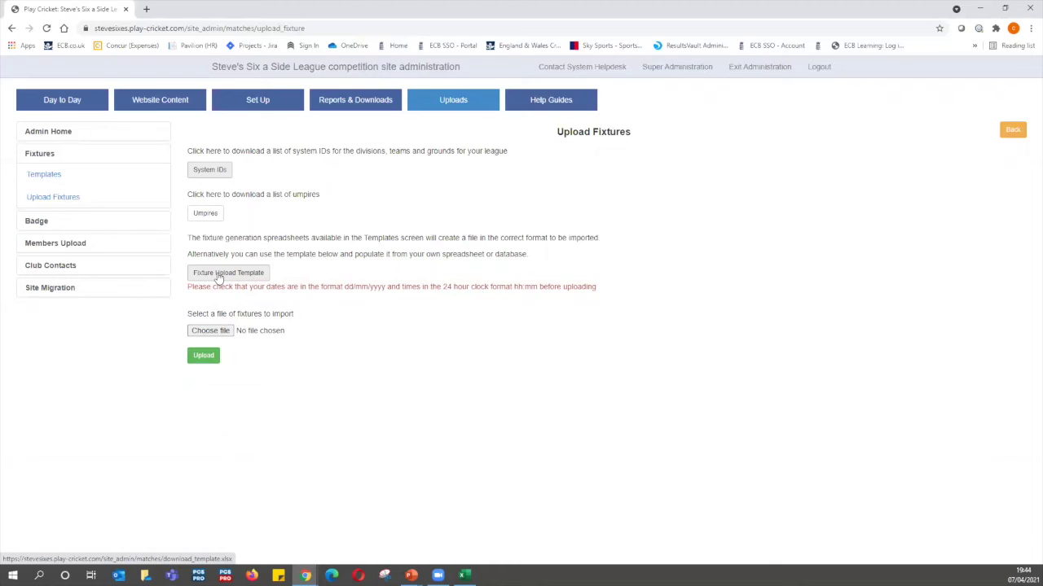
click(218, 275)
click(61, 551)
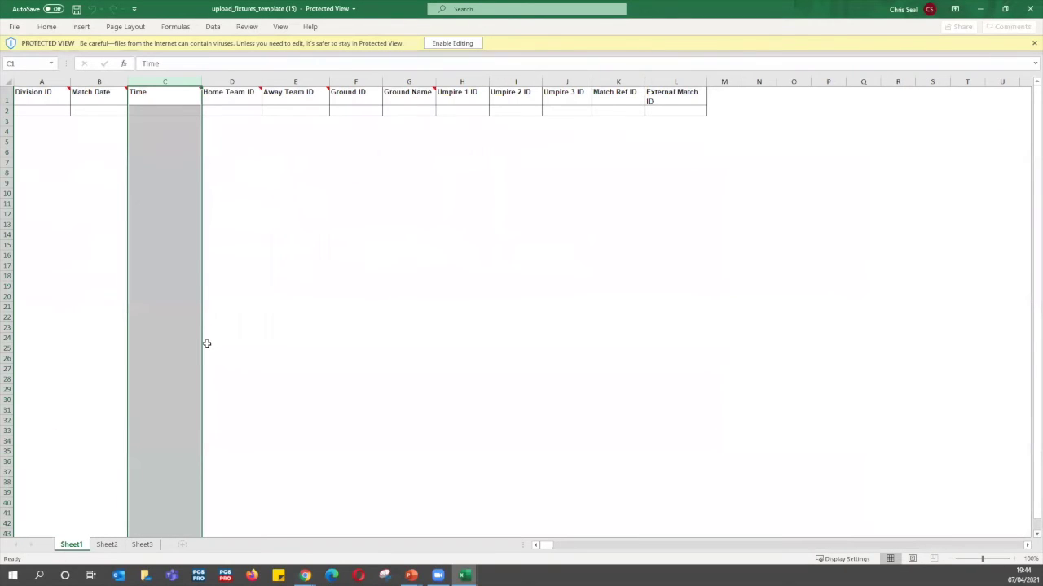
click(39, 110)
drag(39, 110, 40, 153)
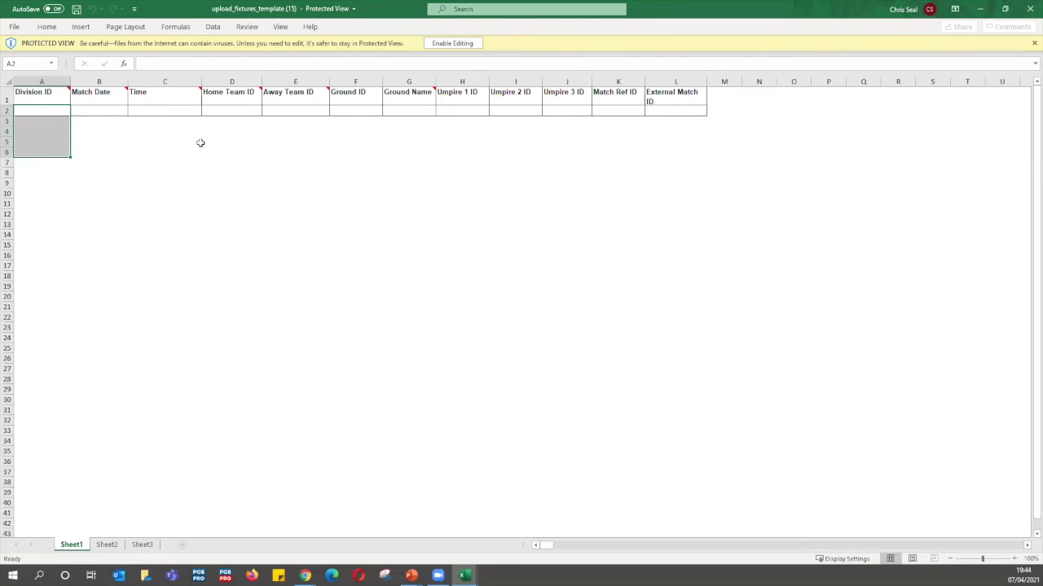
Switch to the system IDs workbook and copy the wales test division ID 98660 from cell B41
click(464, 575)
click(425, 514)
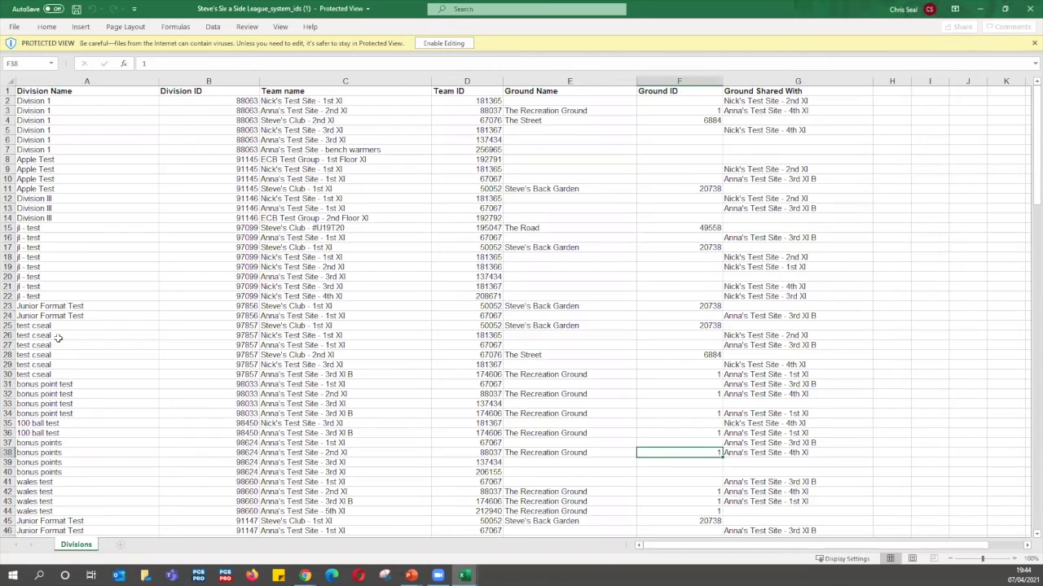
click(231, 472)
shift+click(230, 479)
click(220, 479)
right_click(217, 480)
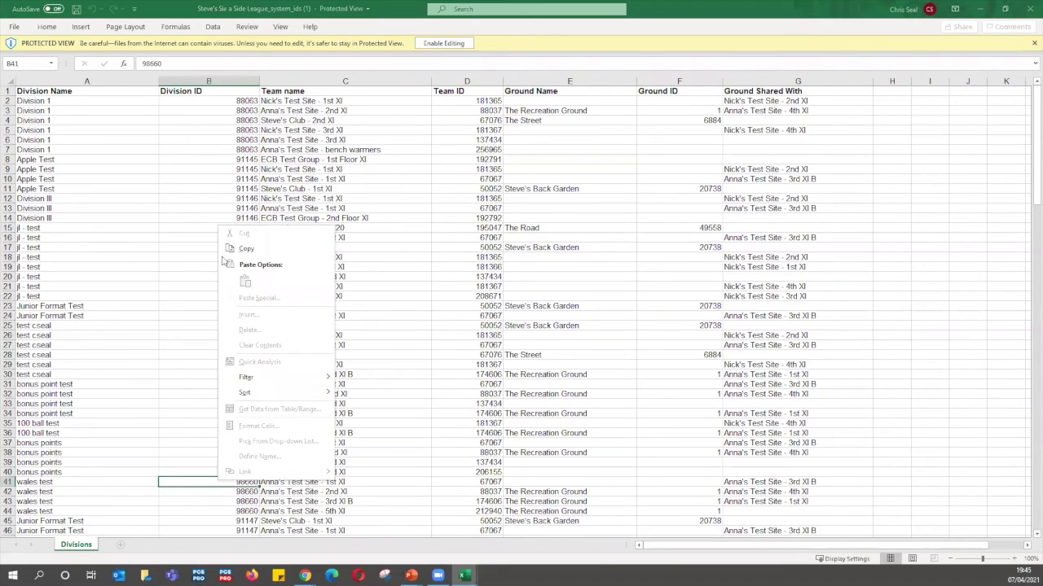
click(237, 249)
Switch to the fixture upload template and try to paste the copied division ID into cell A2
mouse_move(464, 576)
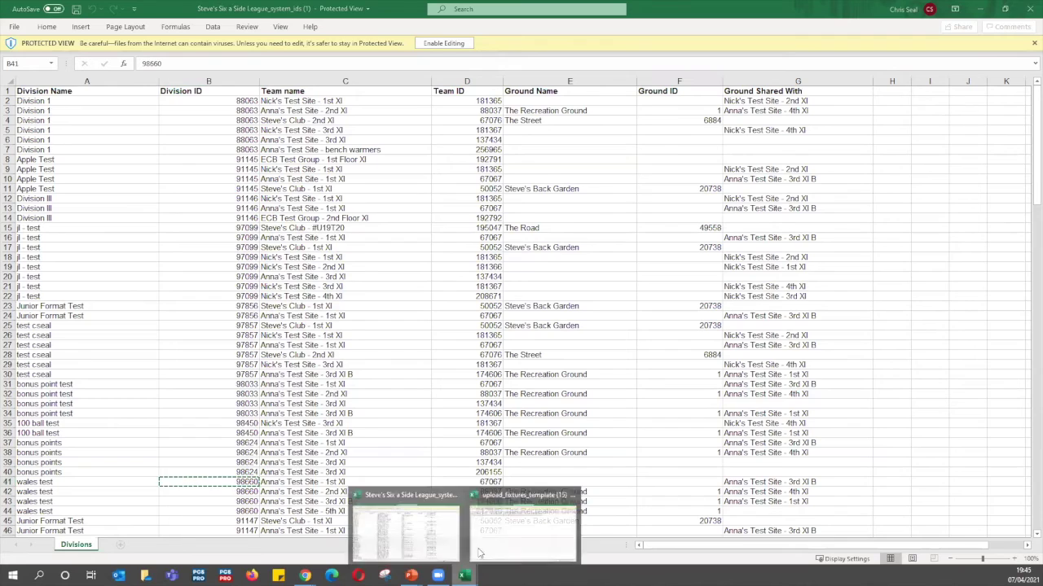
click(505, 526)
drag(42, 110, 42, 151)
click(42, 108)
right_click(43, 108)
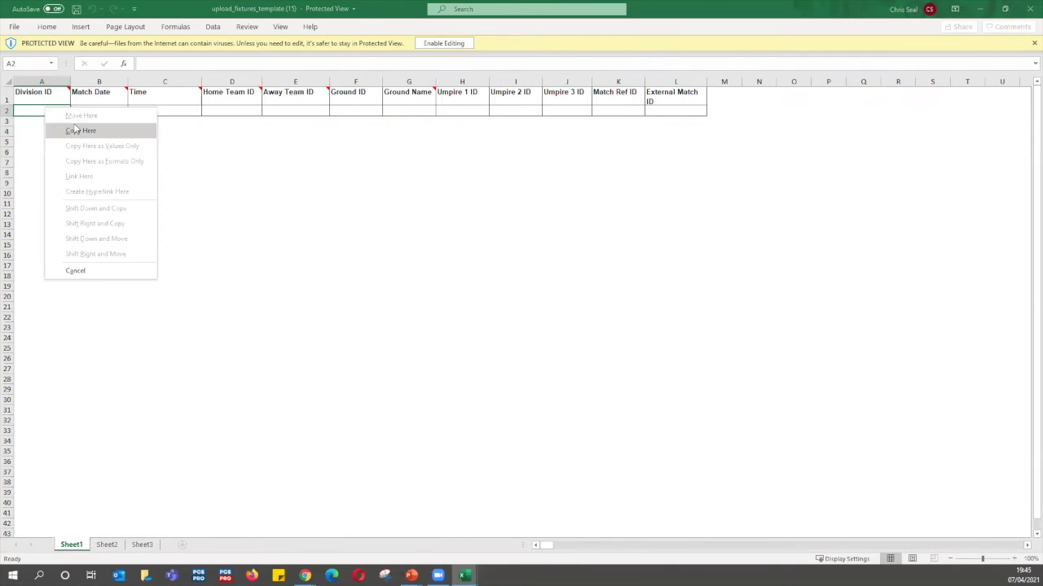
click(34, 108)
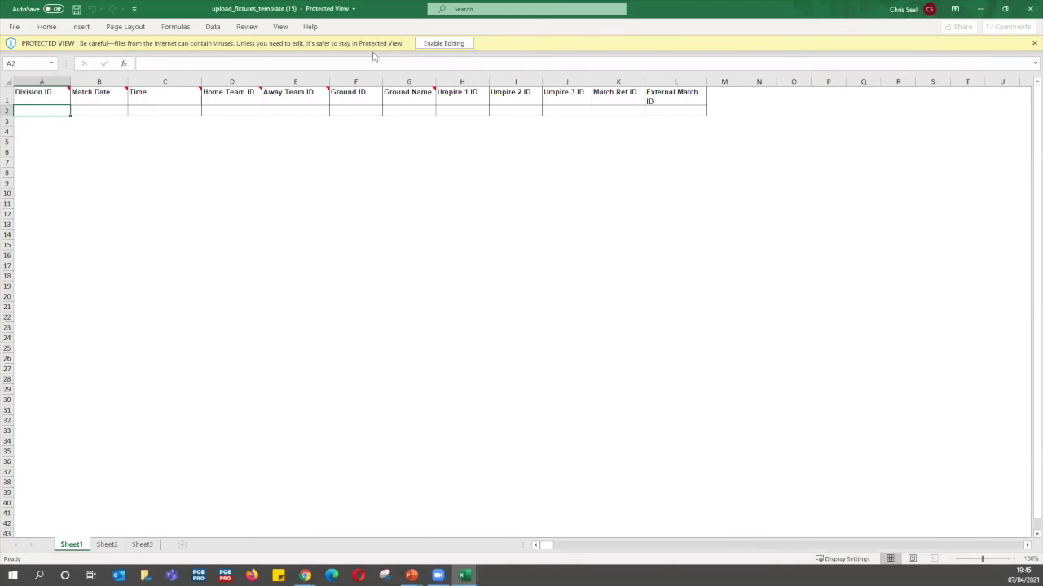
Enable editing in the fixture upload template and in the system IDs workbook
click(441, 43)
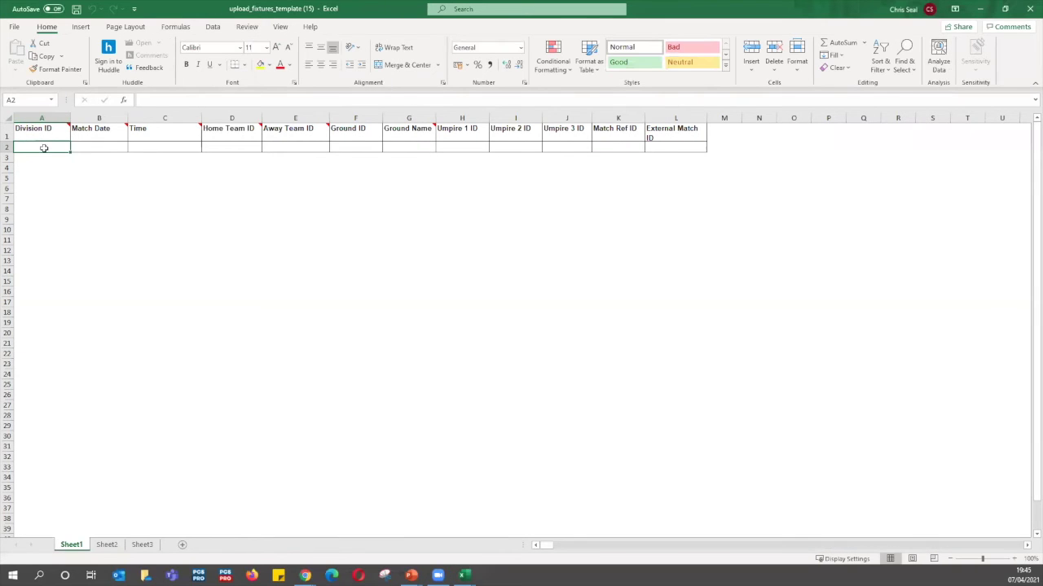
right_click(44, 148)
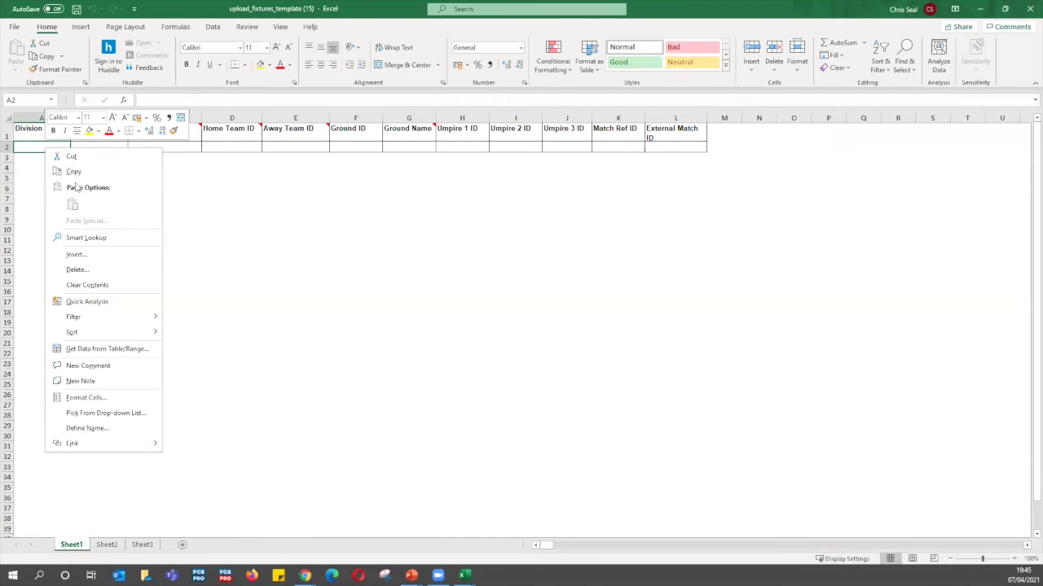
click(463, 575)
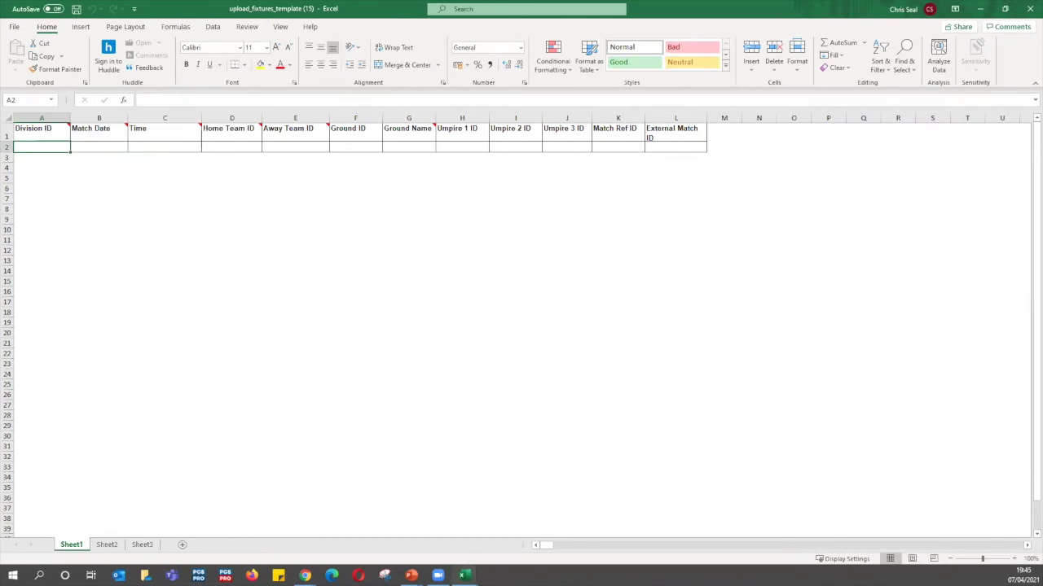
click(430, 488)
click(444, 44)
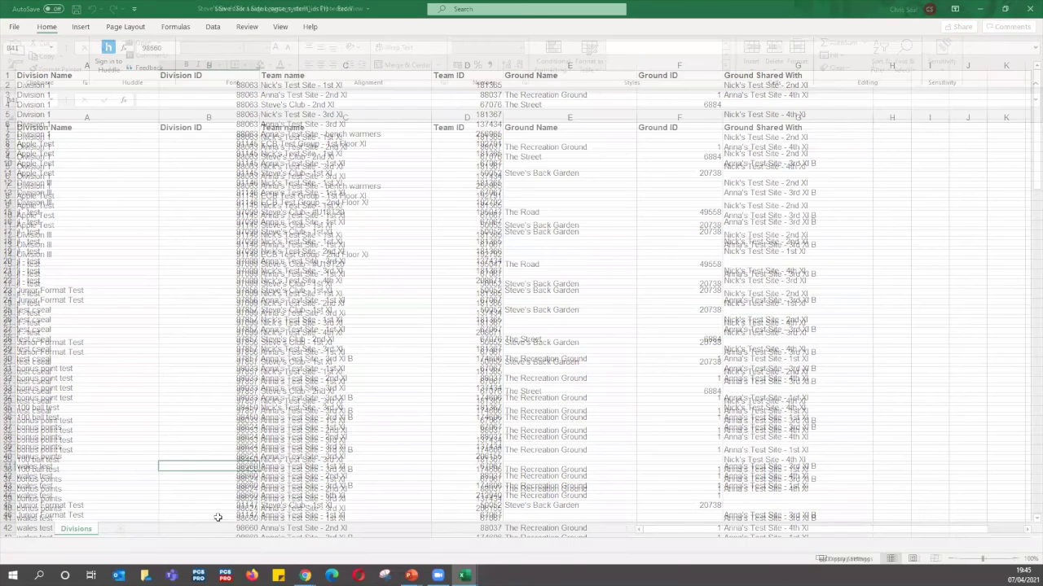
Copy the wales test division ID 98660 from cell B41 of the system IDs workbook into cell A2 of the fixture upload template
right_click(216, 521)
click(266, 241)
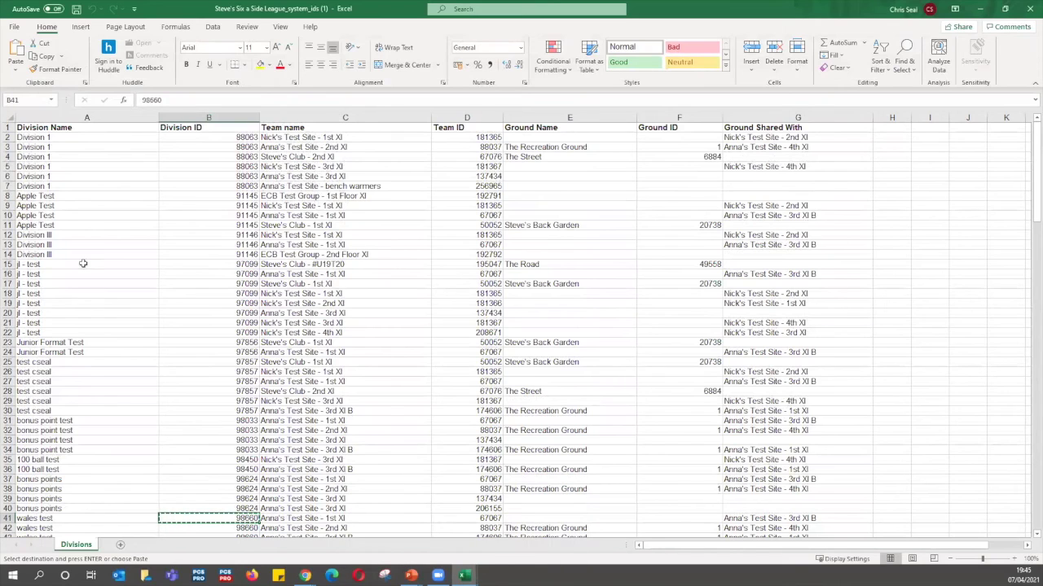
mouse_move(465, 576)
click(533, 521)
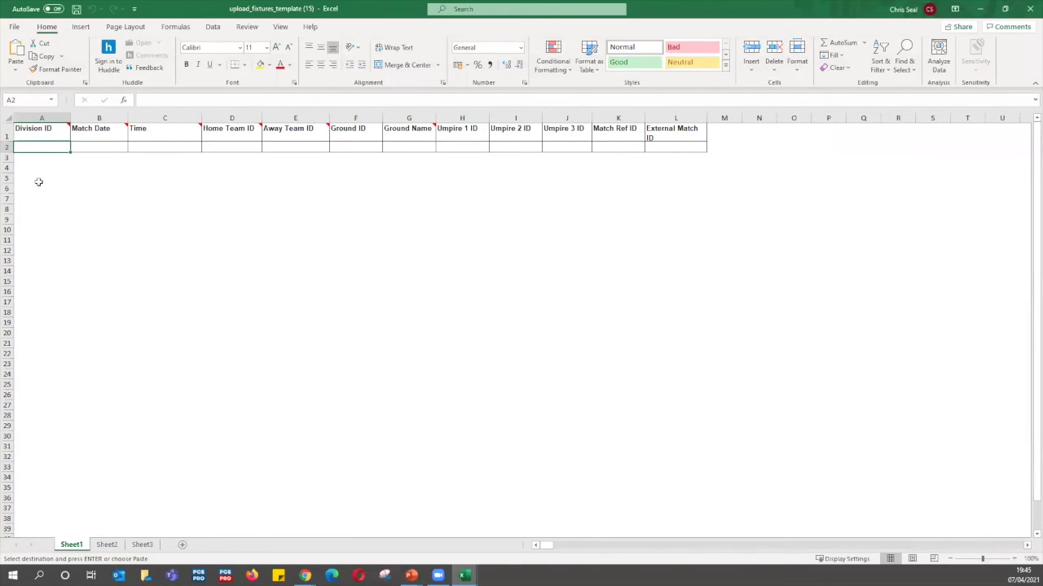
right_click(49, 147)
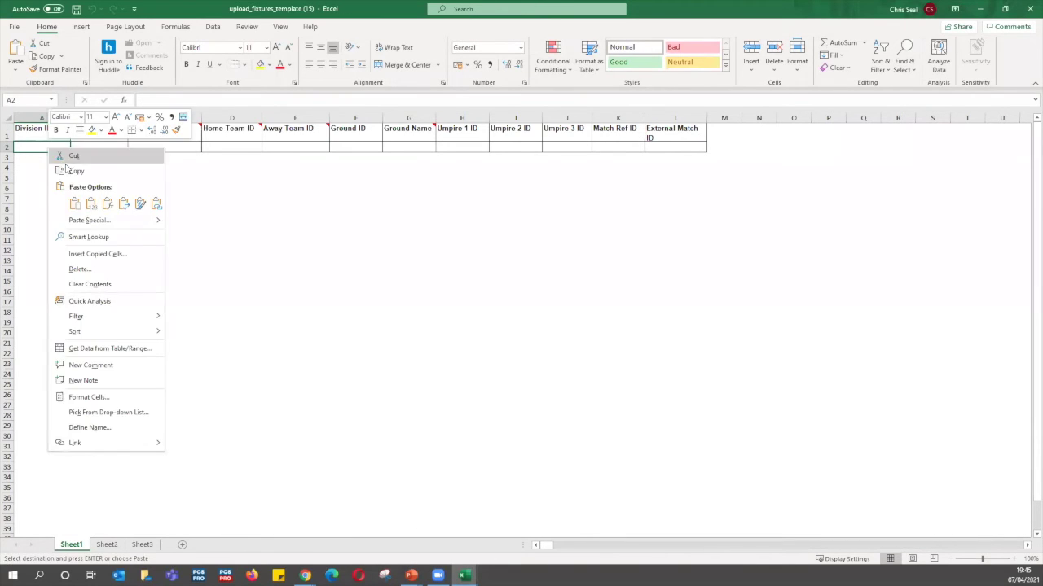
click(75, 204)
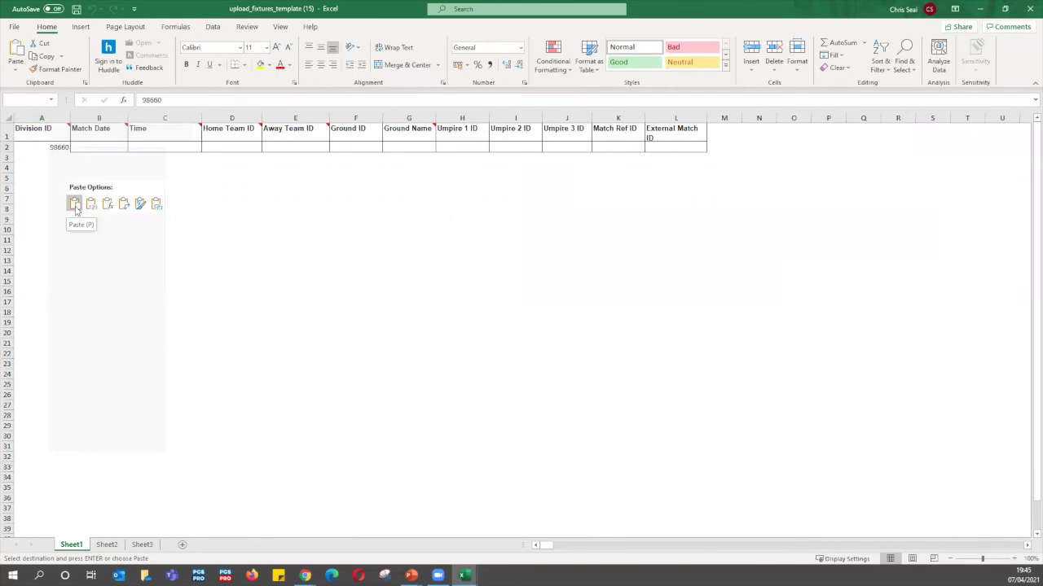
Copy the division ID in cell A2 down the Division ID column into cells A3 to A12
right_click(49, 147)
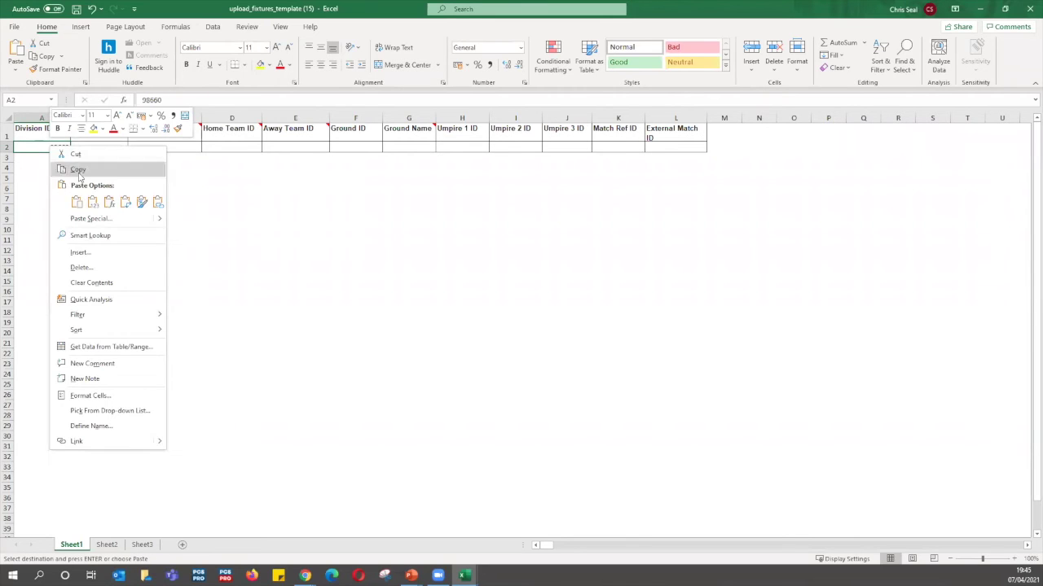
click(79, 172)
drag(36, 159, 33, 249)
right_click(33, 250)
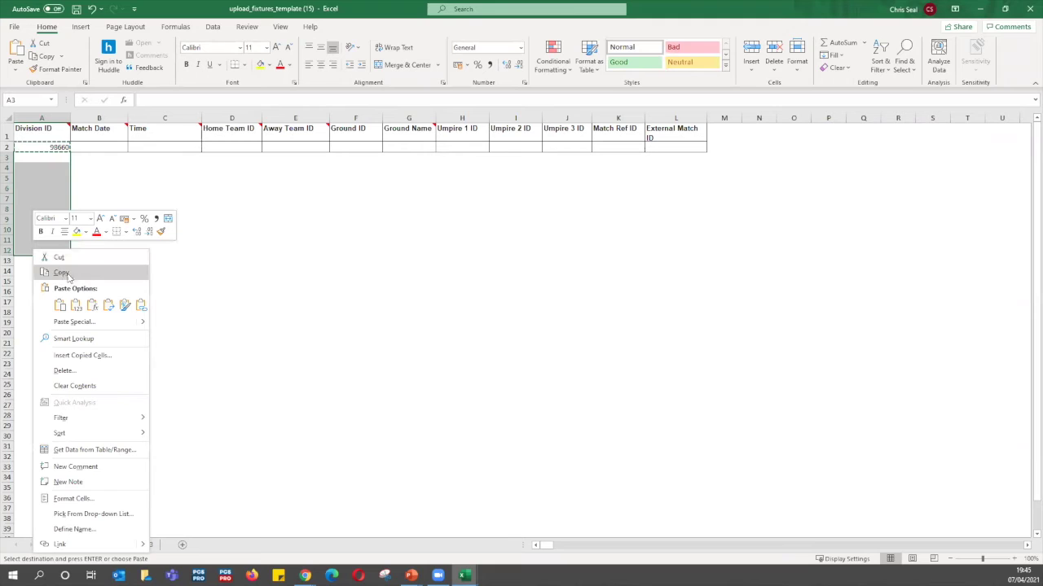
click(61, 305)
click(109, 229)
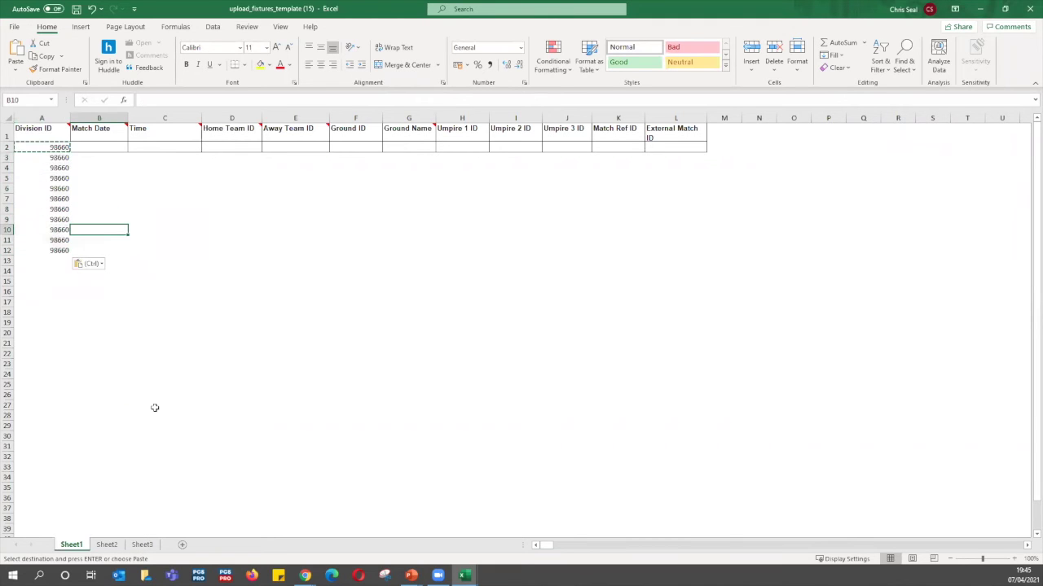
Enter the time 13:00 in cell C2 and the match date 07/04/2021 in cell B2
click(104, 144)
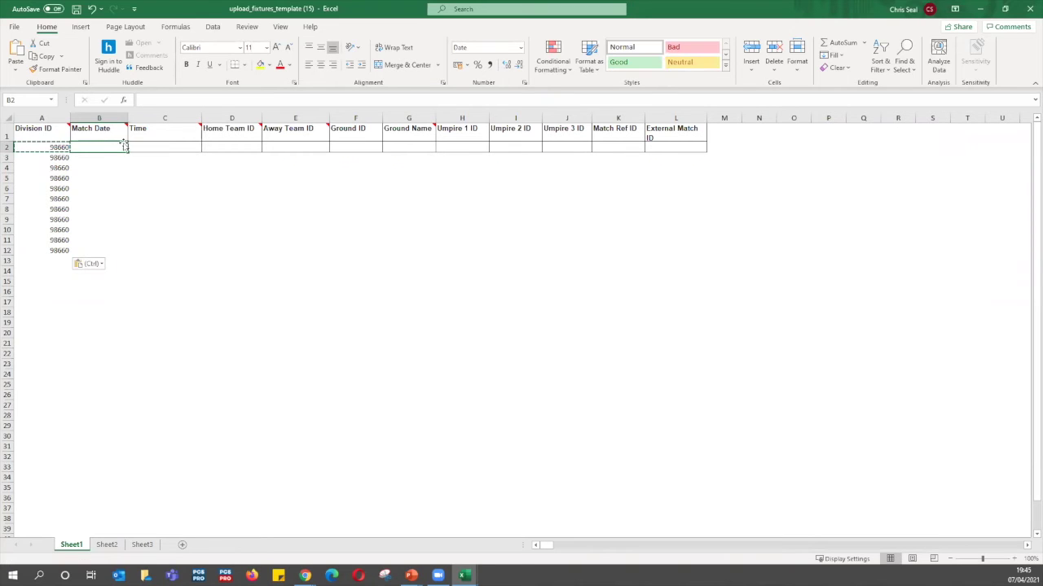
mouse_move(122, 128)
click(163, 148)
text(13)
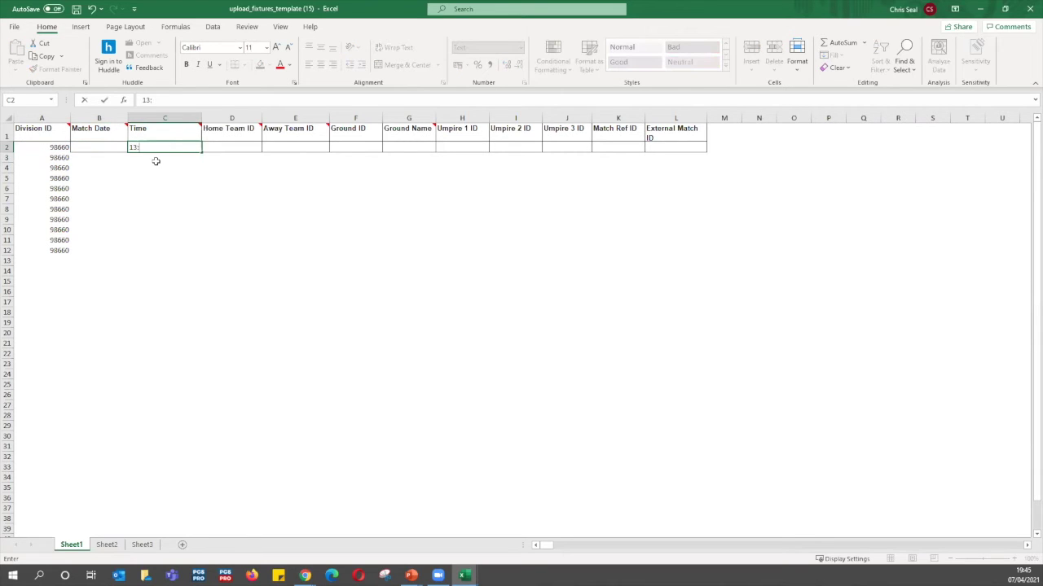
text(:00)
click(106, 147)
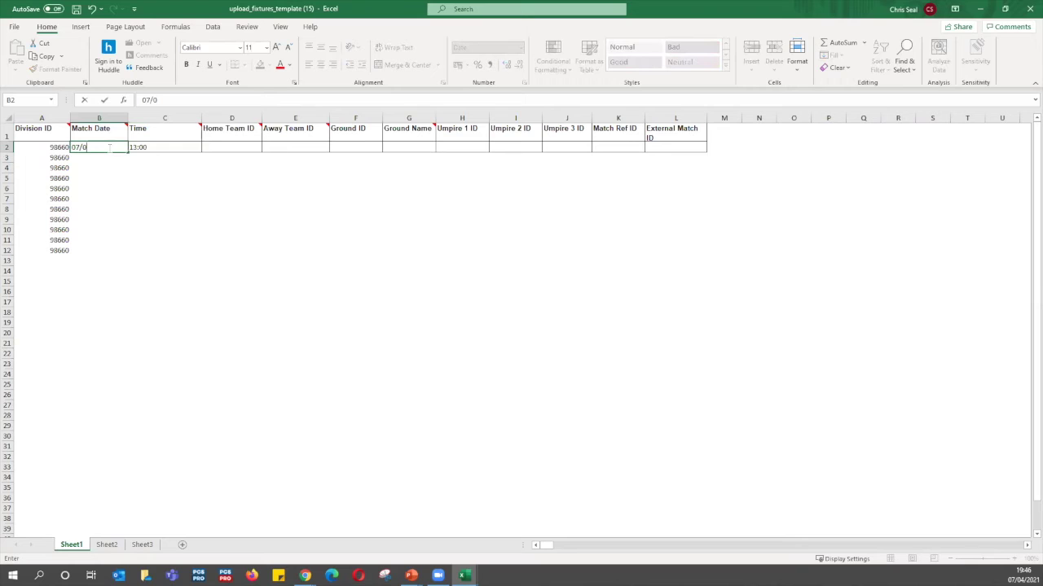
text(021)
click(204, 187)
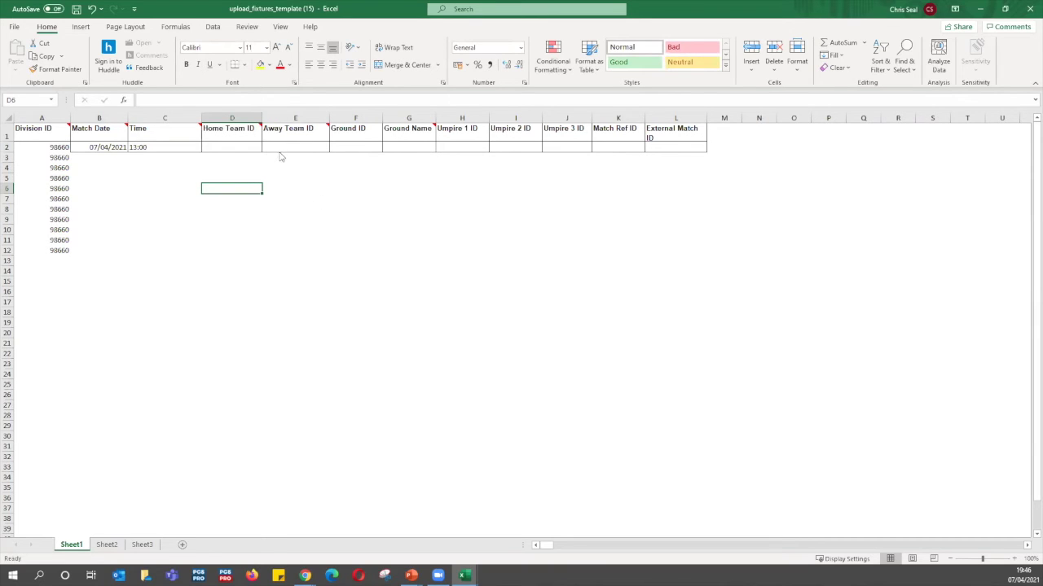
Switch to the system IDs workbook and copy the wales test 1st XI team ID 67067 from cell D41
click(464, 576)
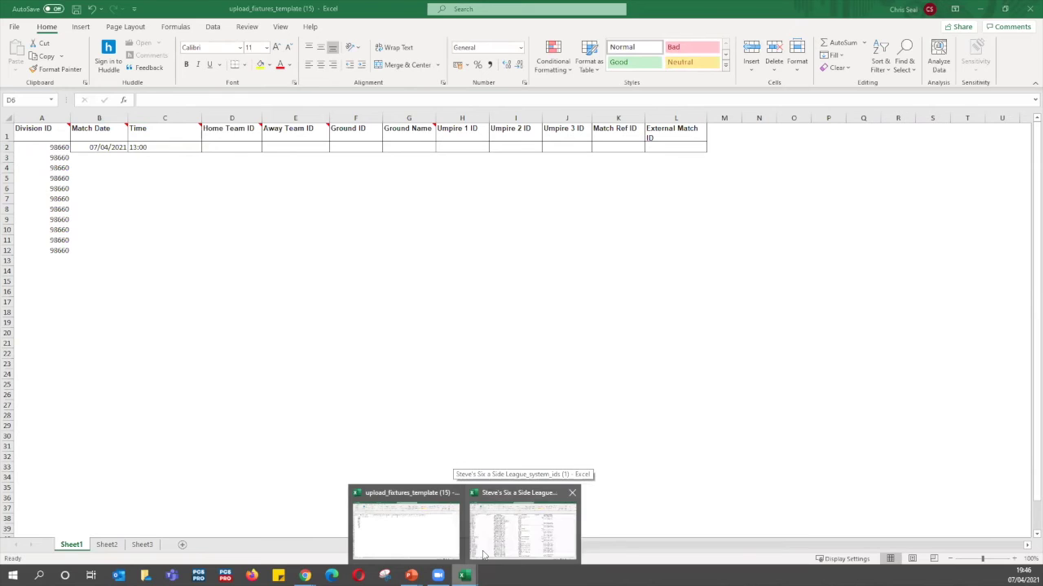
click(484, 555)
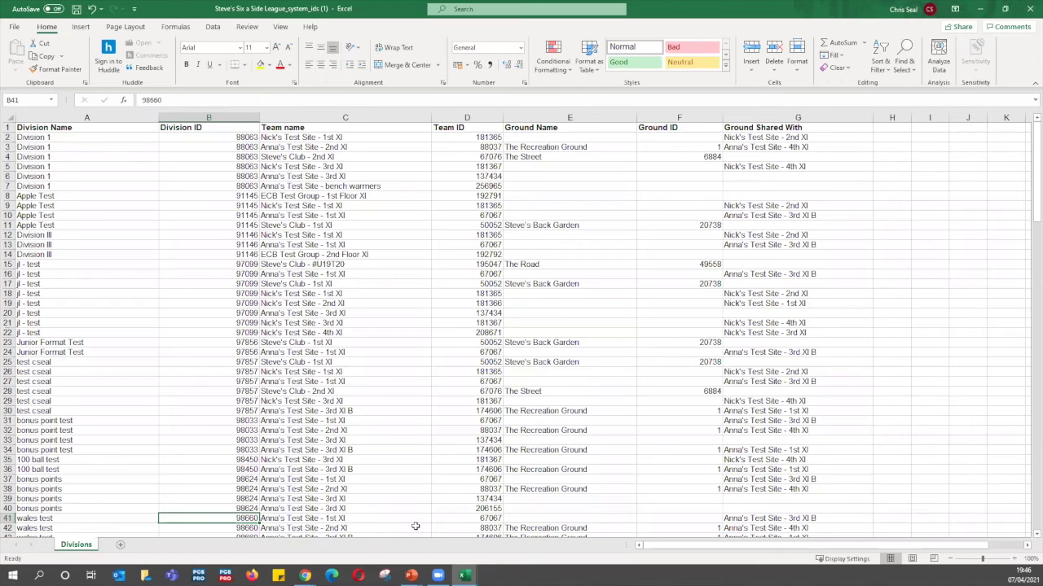
click(281, 519)
click(291, 528)
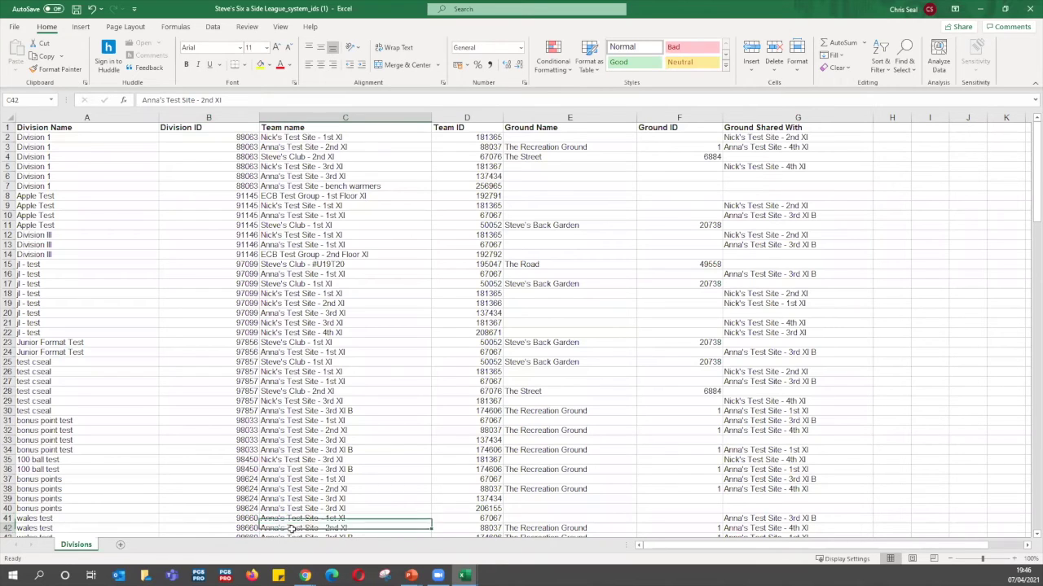
click(474, 509)
right_click(468, 511)
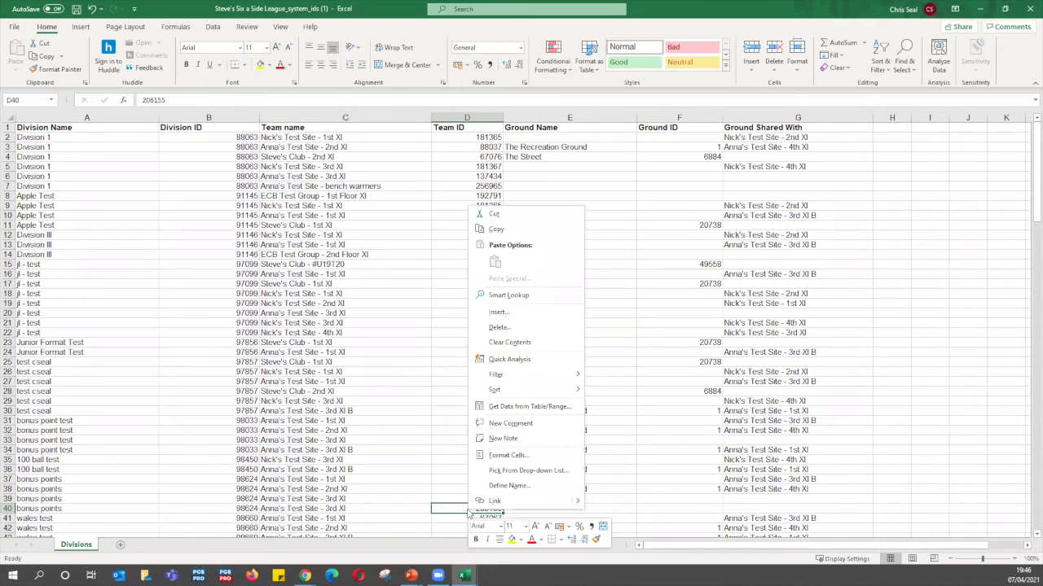
key(Escape)
right_click(461, 519)
click(483, 236)
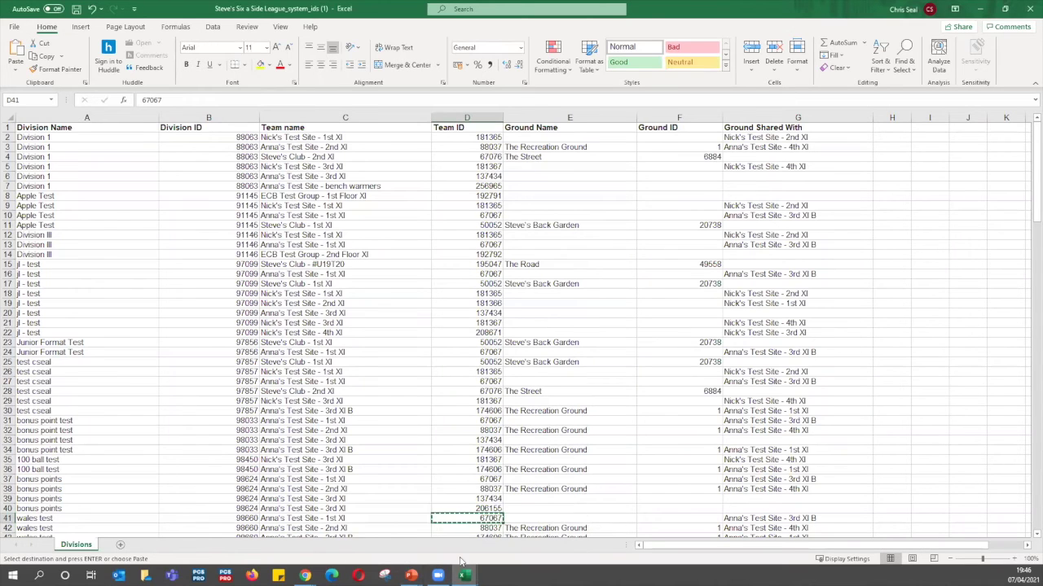
Switch to the fixture upload template and paste the copied team ID 67067 into cell D2 under Home Team ID
mouse_move(464, 575)
click(411, 534)
click(223, 146)
right_click(226, 147)
click(251, 204)
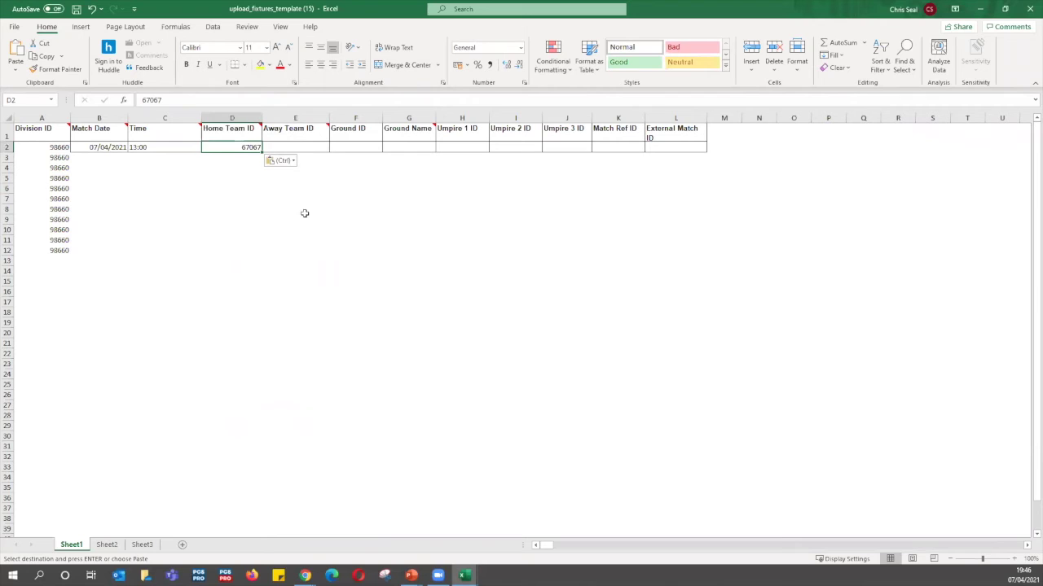
Copy the wales test 2nd XI team ID 88037 from cell D42 of the system IDs workbook into the template's Away Team ID cell E2
mouse_move(464, 575)
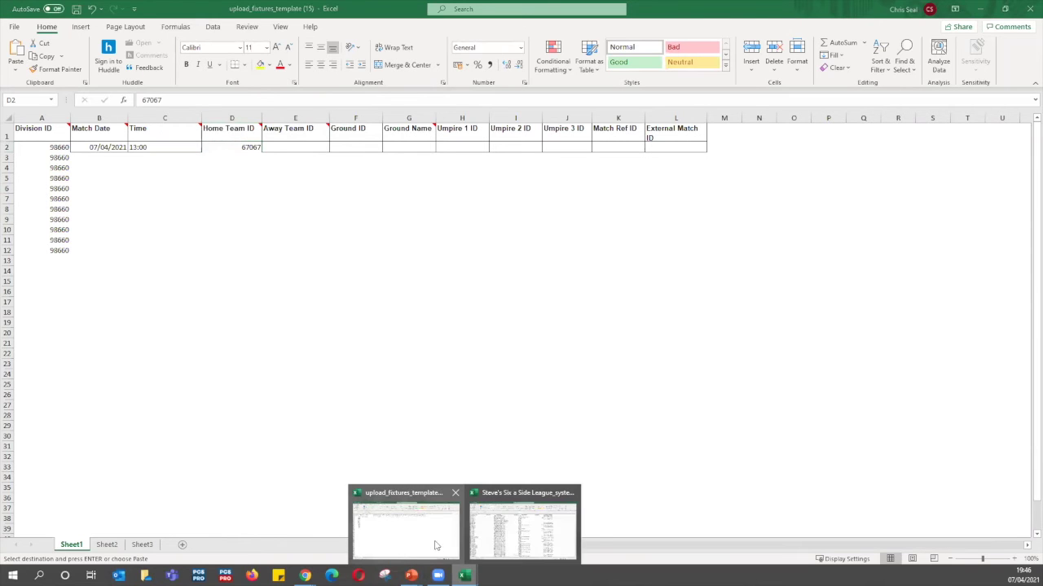
click(474, 521)
click(478, 530)
right_click(478, 529)
click(506, 246)
mouse_move(464, 575)
click(451, 550)
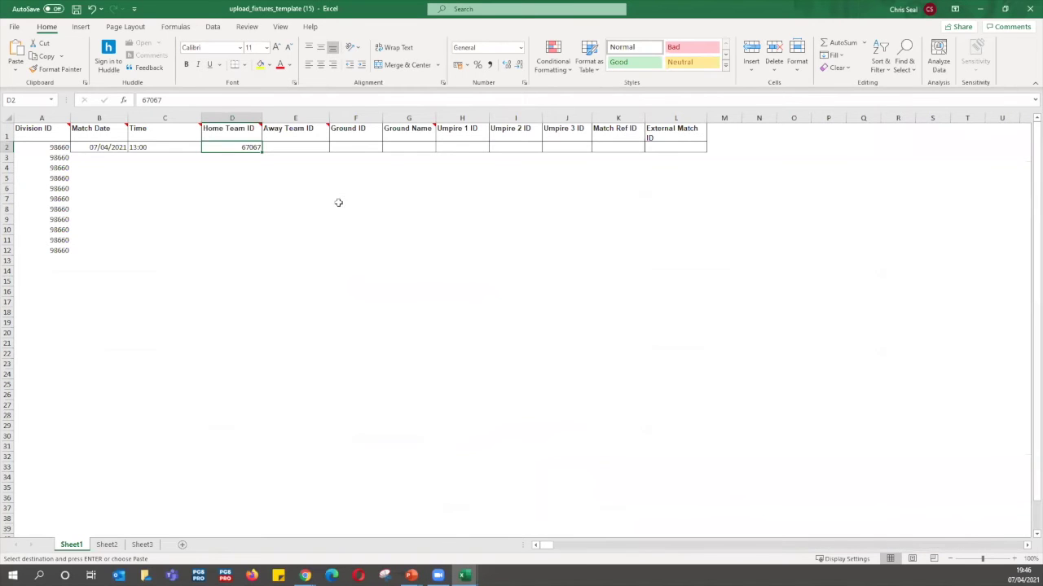
click(287, 147)
right_click(286, 147)
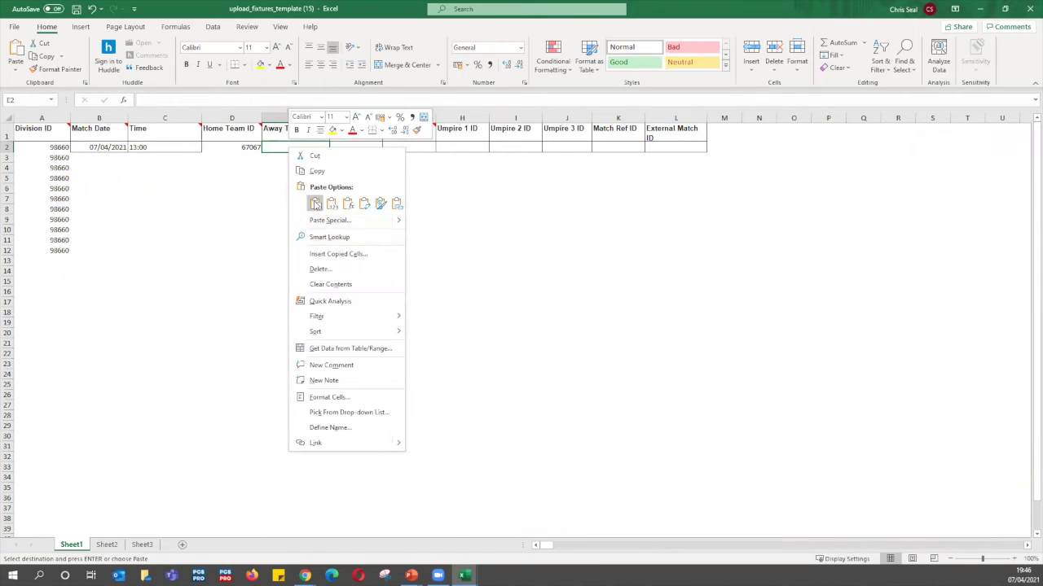
click(315, 202)
click(258, 240)
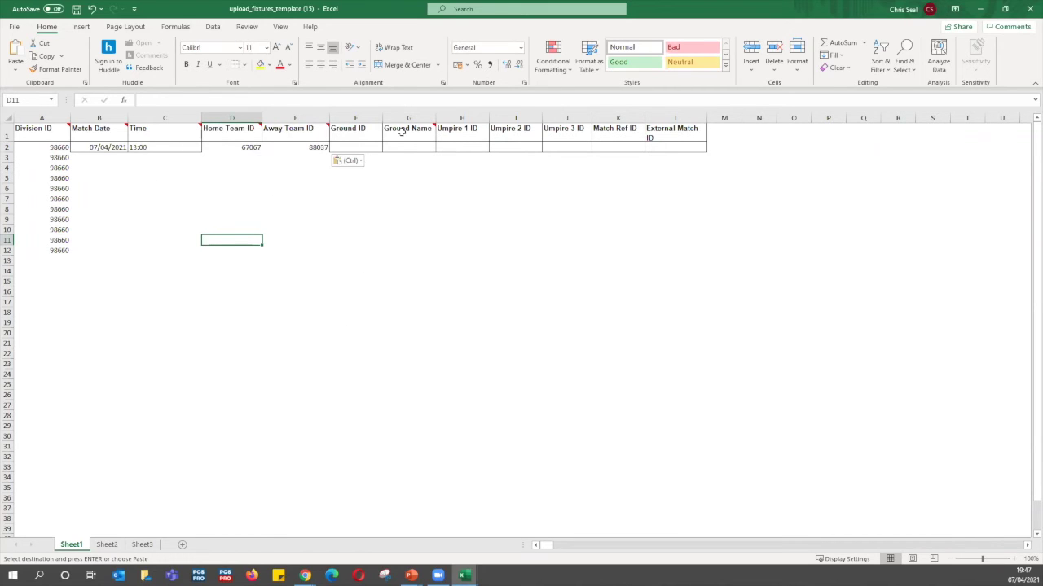
Save the fixture upload template and switch to the Play-Cricket Upload Fixtures page in Chrome
mouse_move(401, 131)
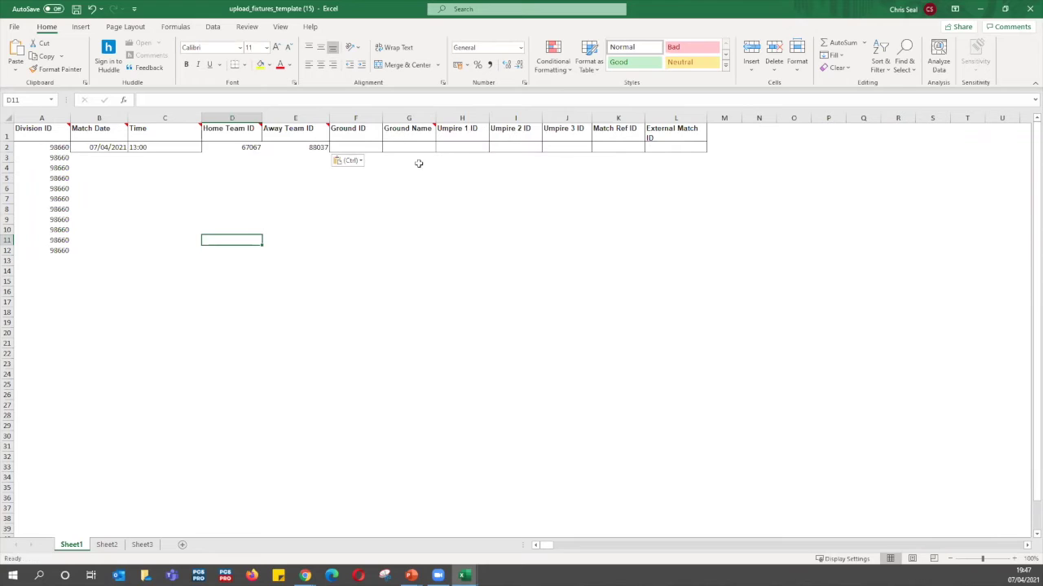
click(76, 9)
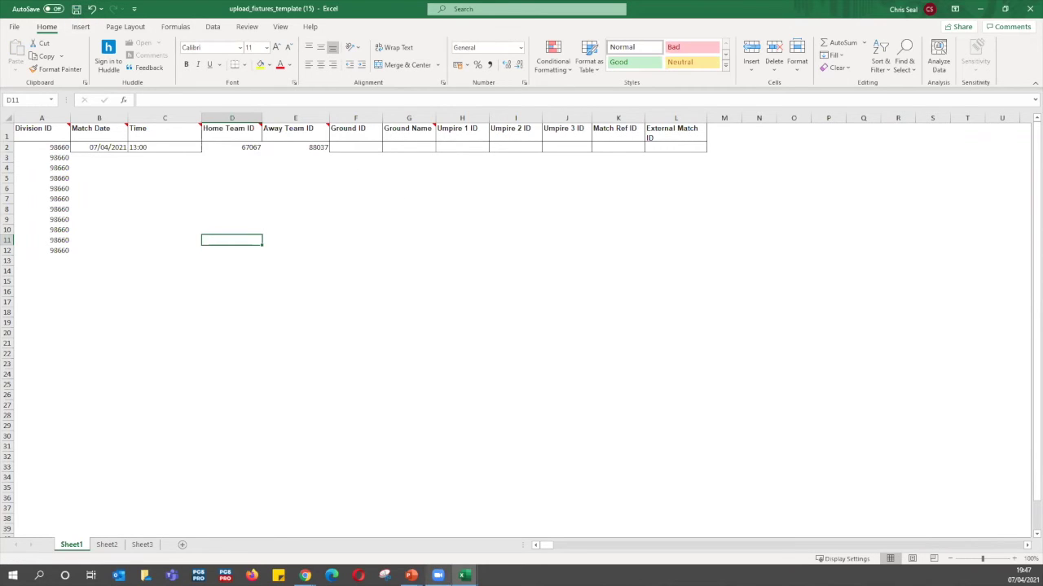
click(304, 576)
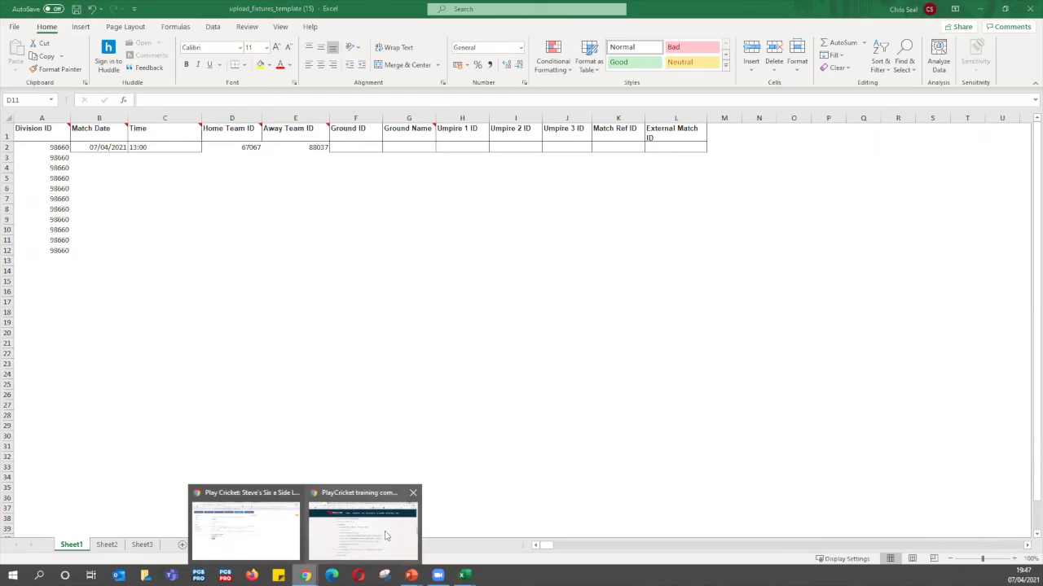
click(280, 537)
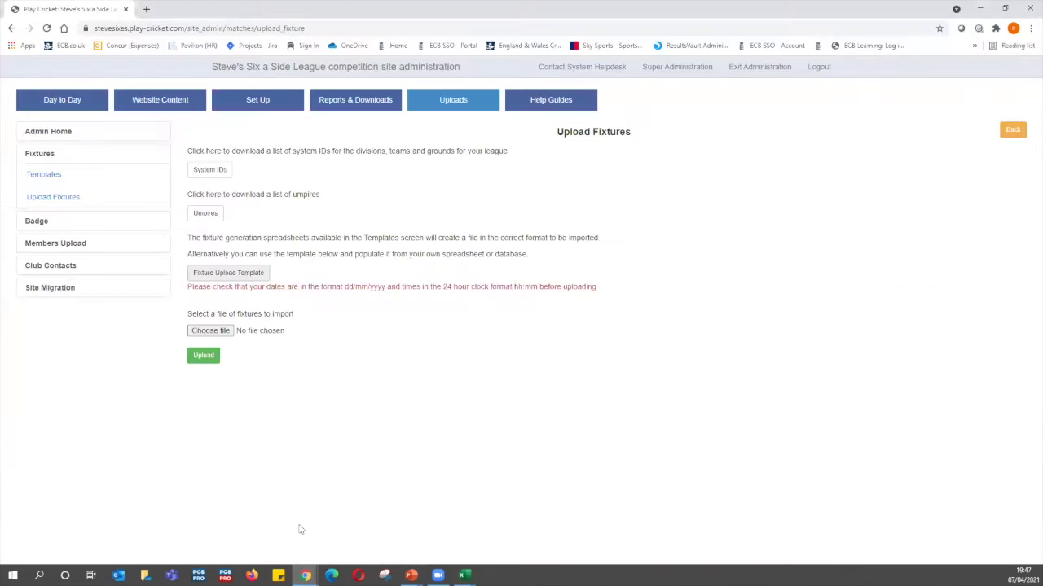
Choose upload_fixtures_template (15) from the Downloads folder as the file of fixtures to import
click(214, 331)
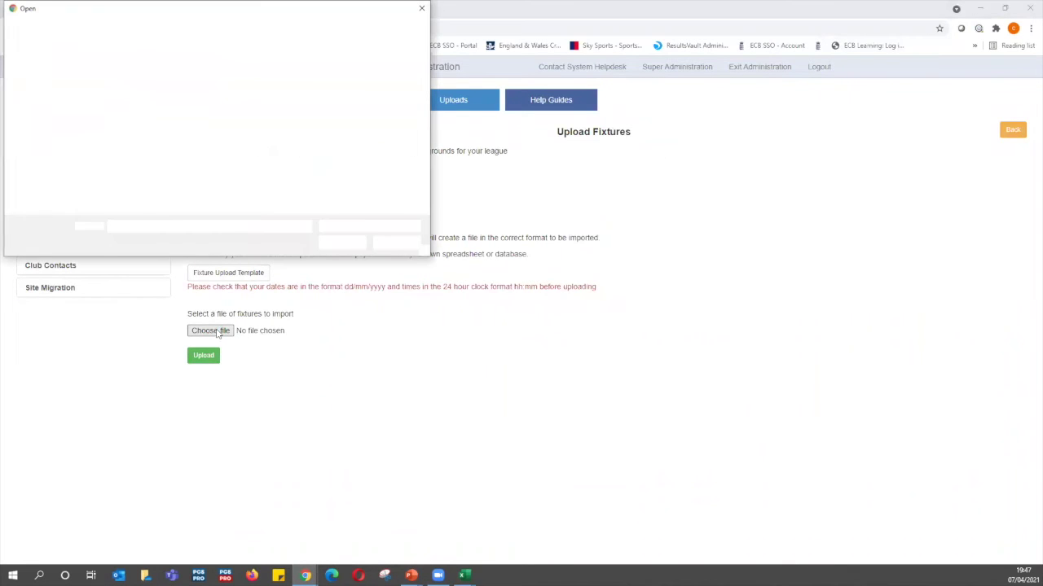
click(49, 137)
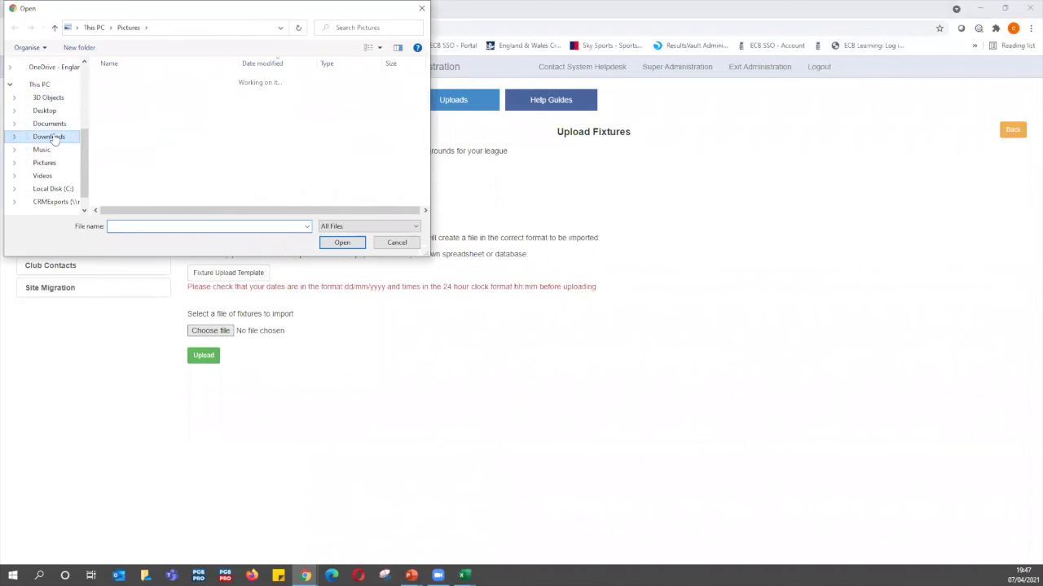
click(150, 96)
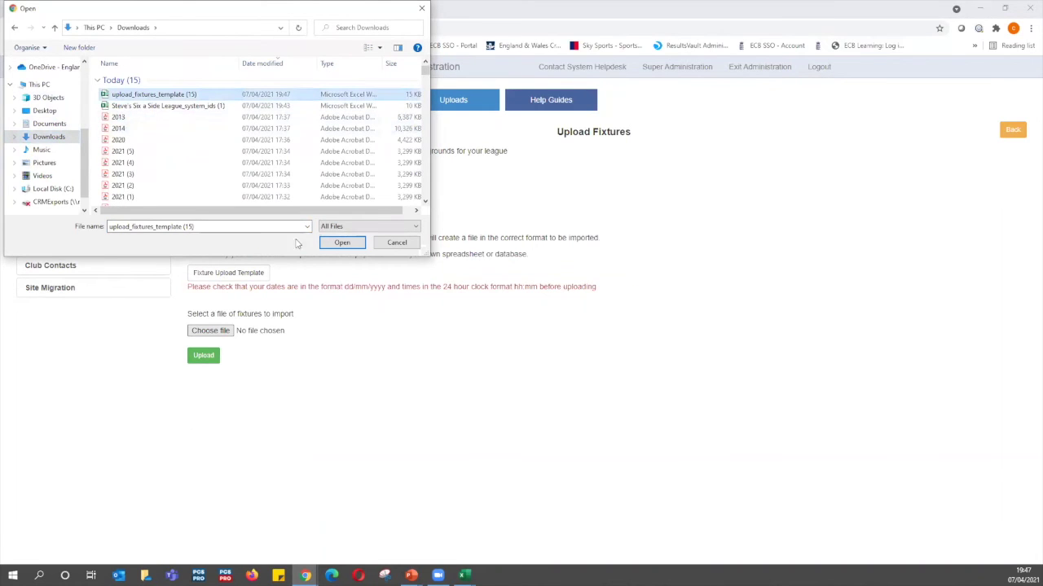
click(342, 242)
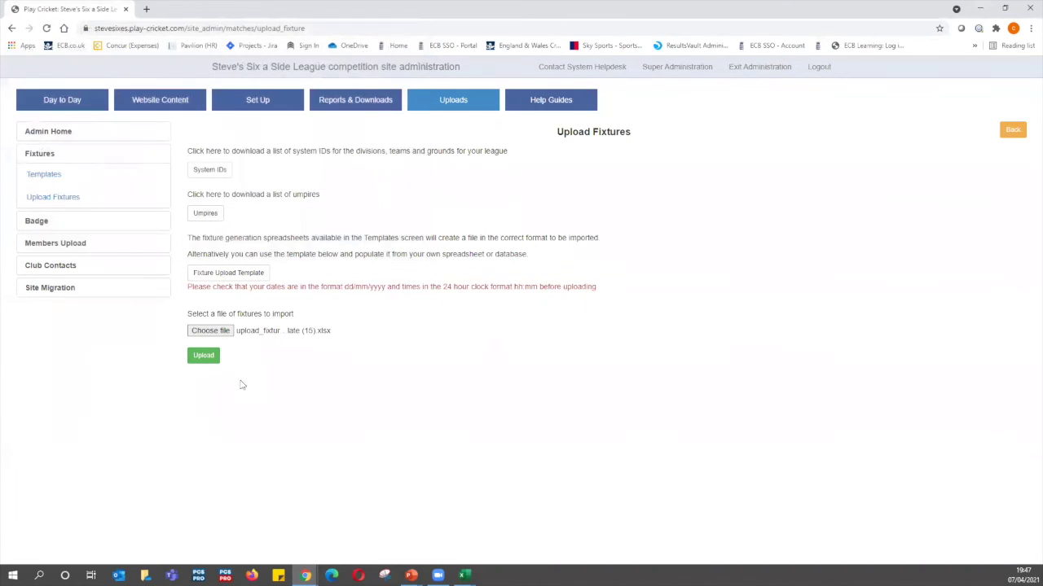
Upload the chosen fixture file and continue past the data integrity checks with the successfully imported records
click(206, 357)
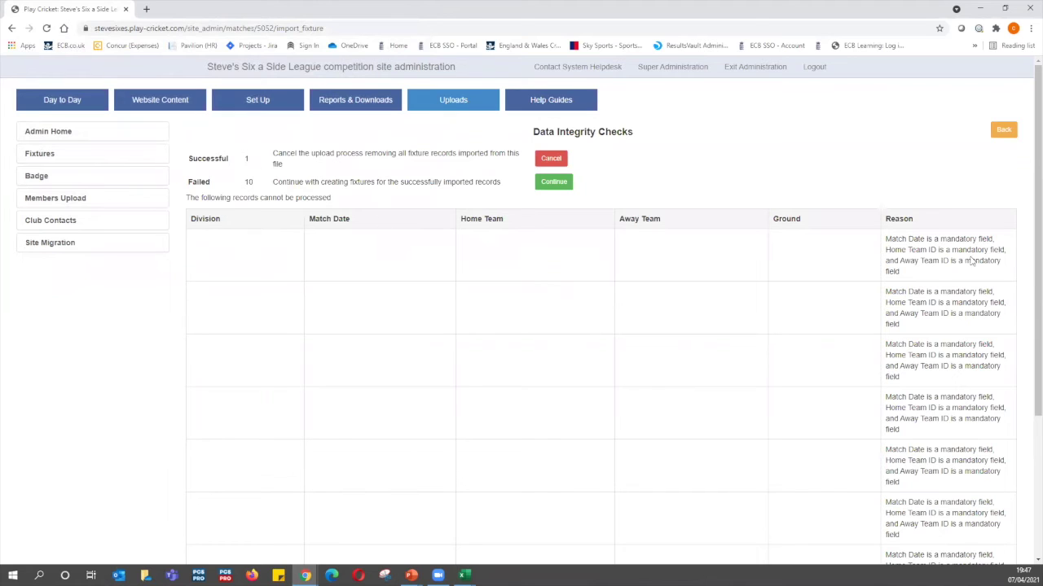
scroll(877, 250, down, 5)
scroll(877, 249, up, 5)
click(553, 183)
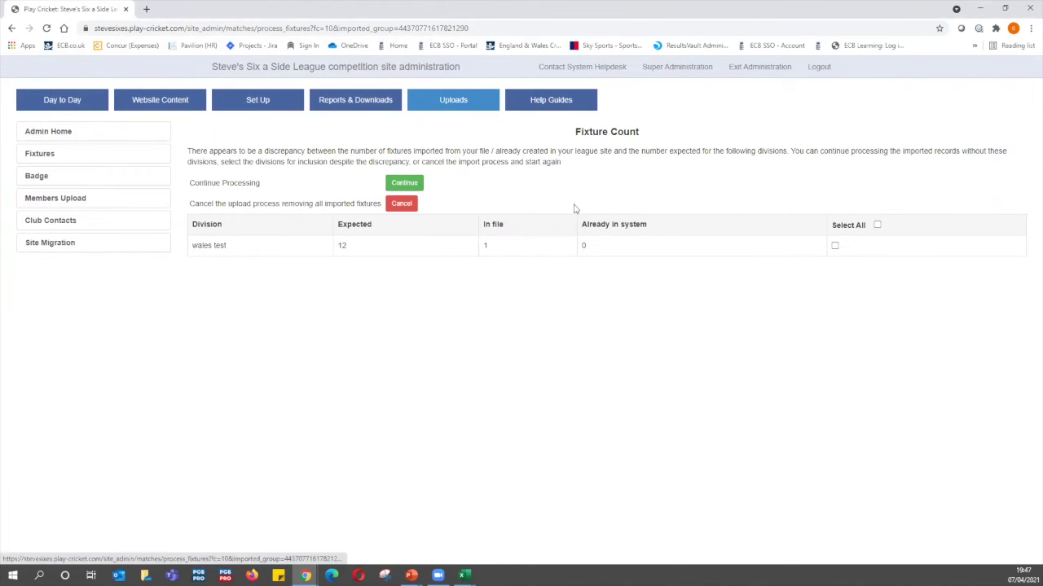
Include the wales test division despite the fixture count discrepancy, and run the potential issues checks with only Ground not populated enabled
click(834, 246)
click(407, 185)
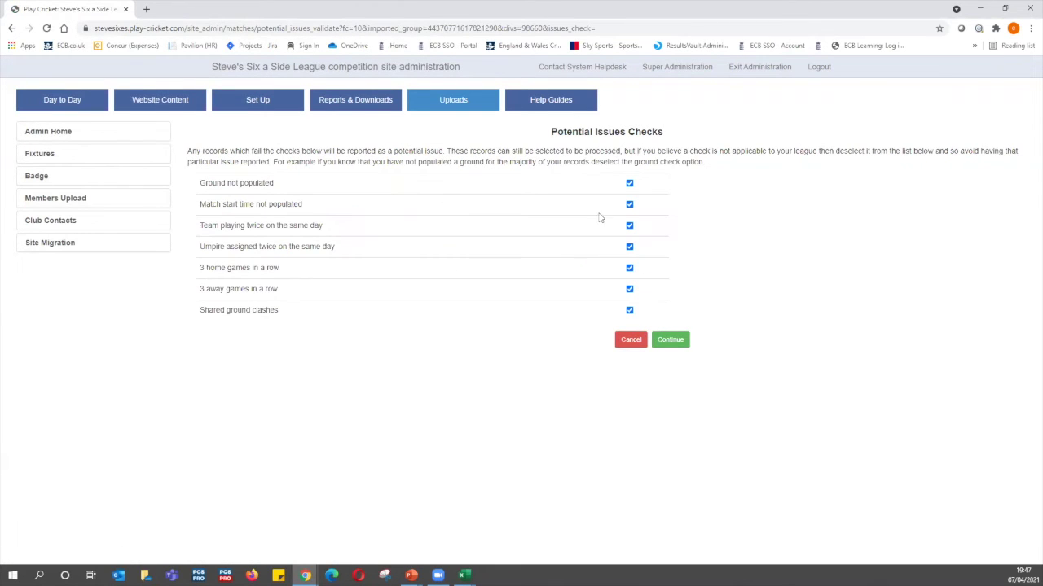
click(629, 204)
click(629, 225)
click(629, 246)
click(629, 268)
click(629, 289)
click(629, 310)
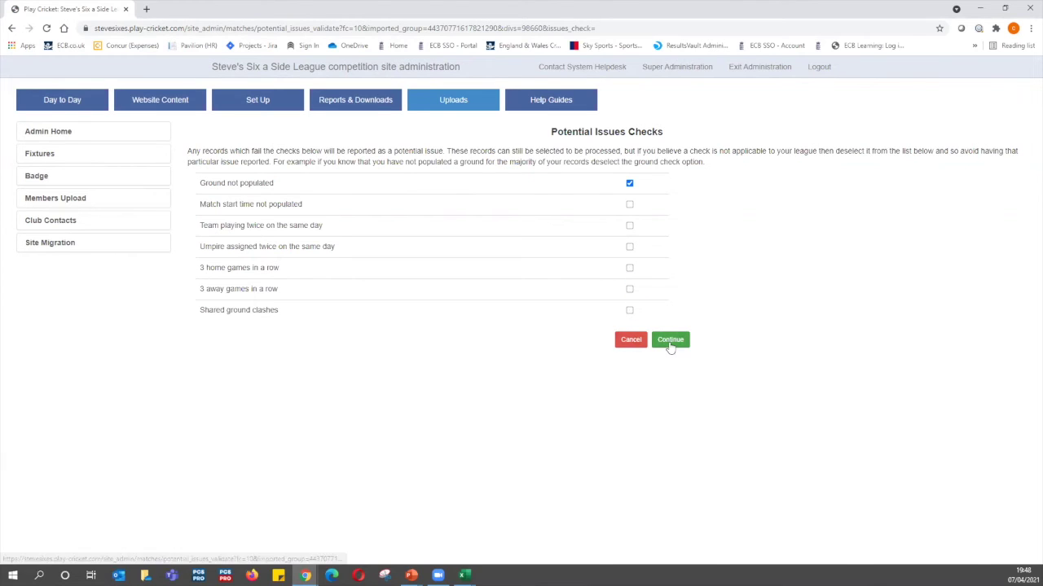
click(671, 343)
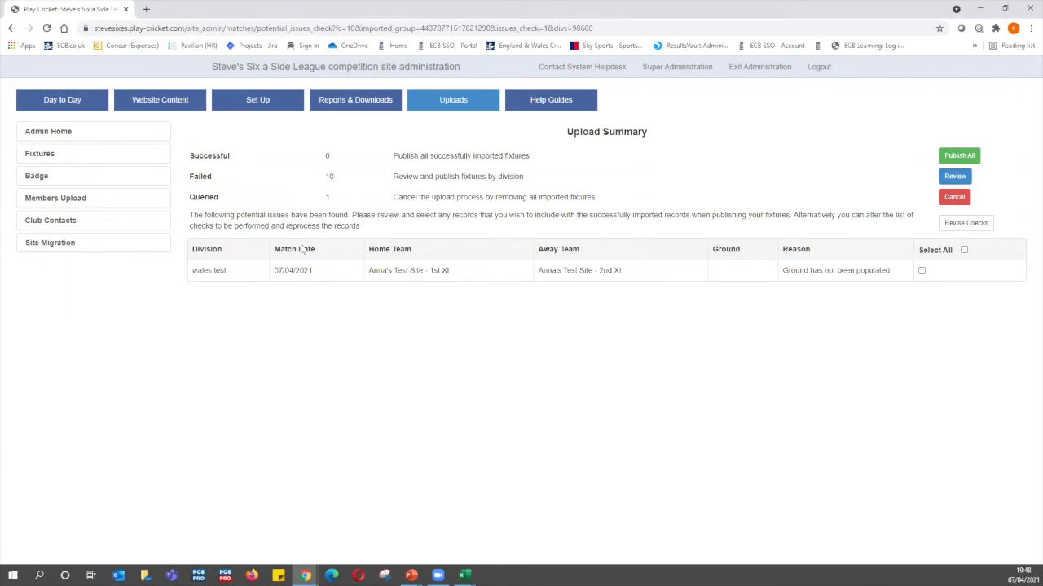
Publish the import with the queried wales test fixture included, and open the day-to-day fixtures list
click(922, 271)
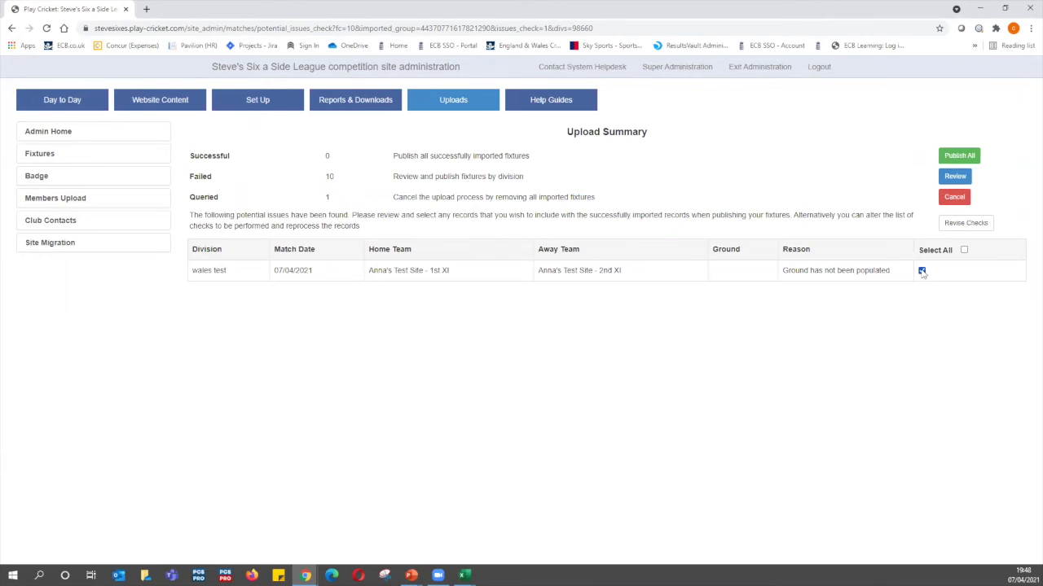
click(953, 156)
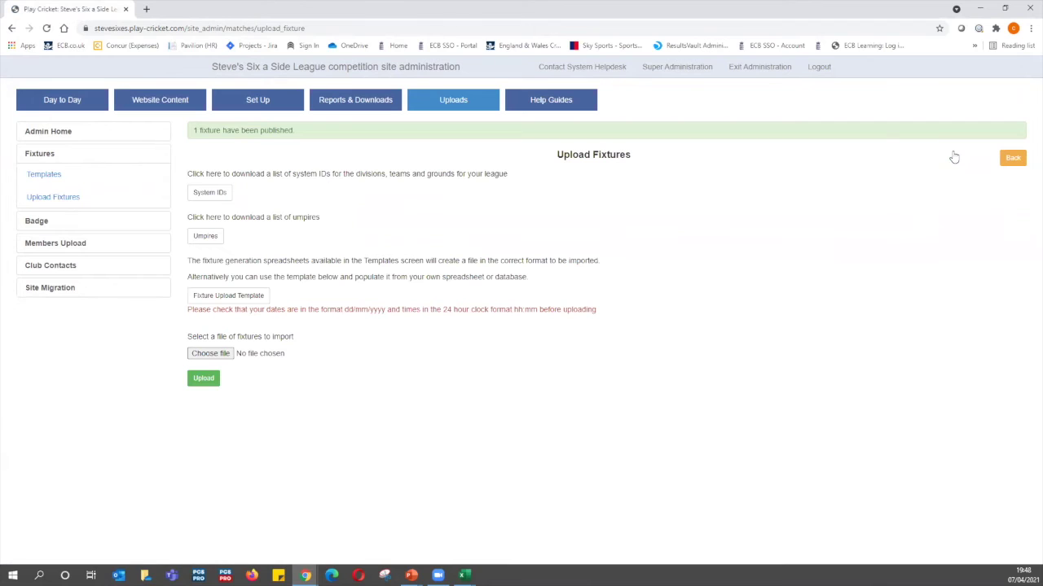
click(62, 101)
click(49, 157)
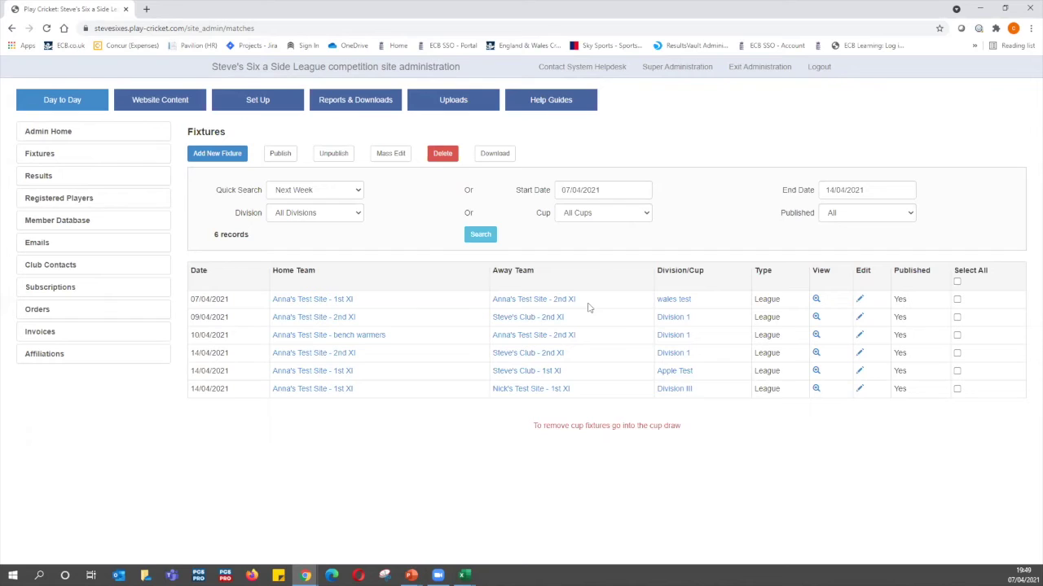
Return to the admin home and open the competition scoring rule templates
click(258, 101)
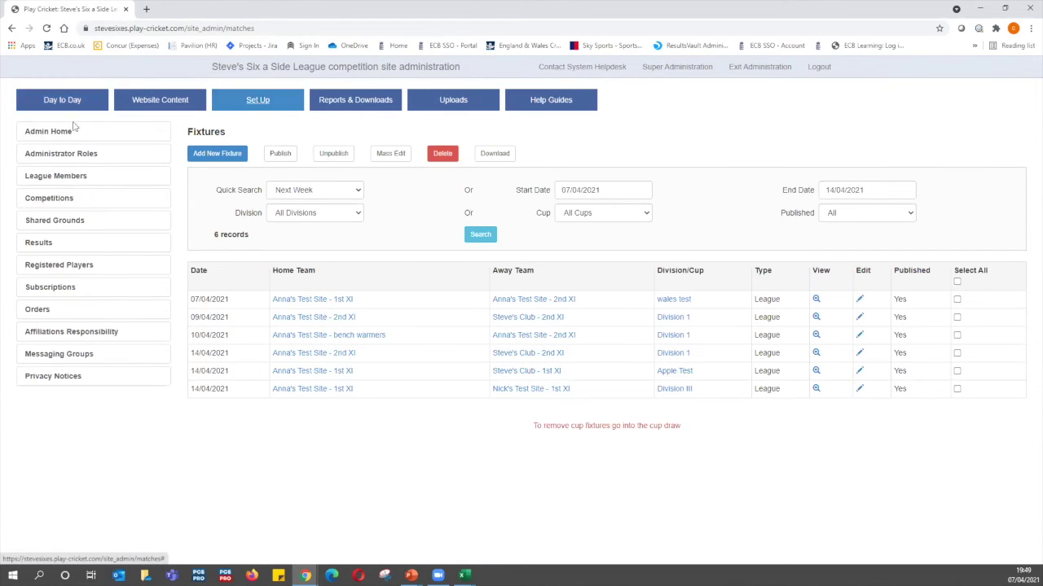
click(44, 133)
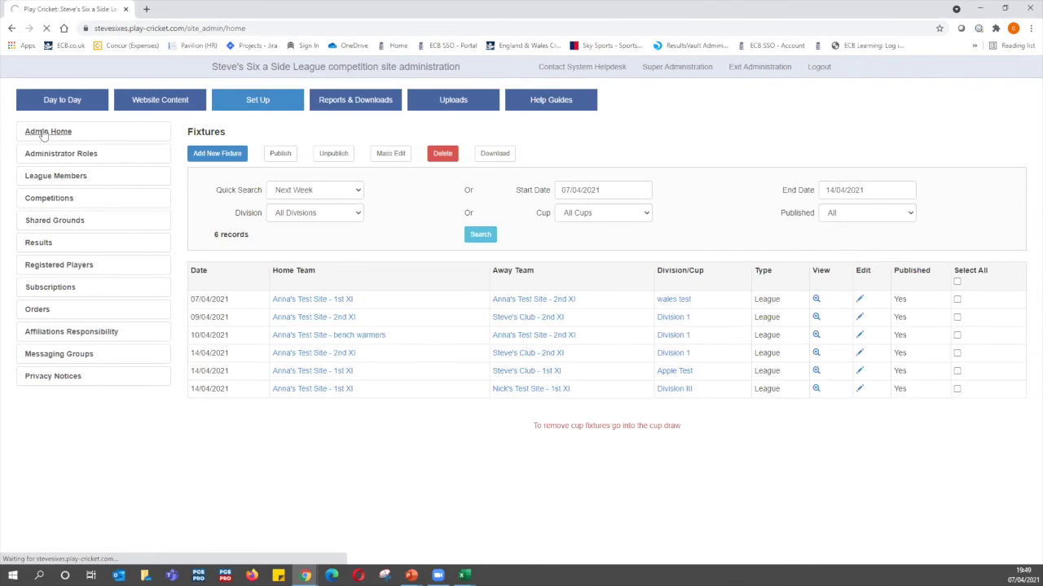
mouse_move(54, 361)
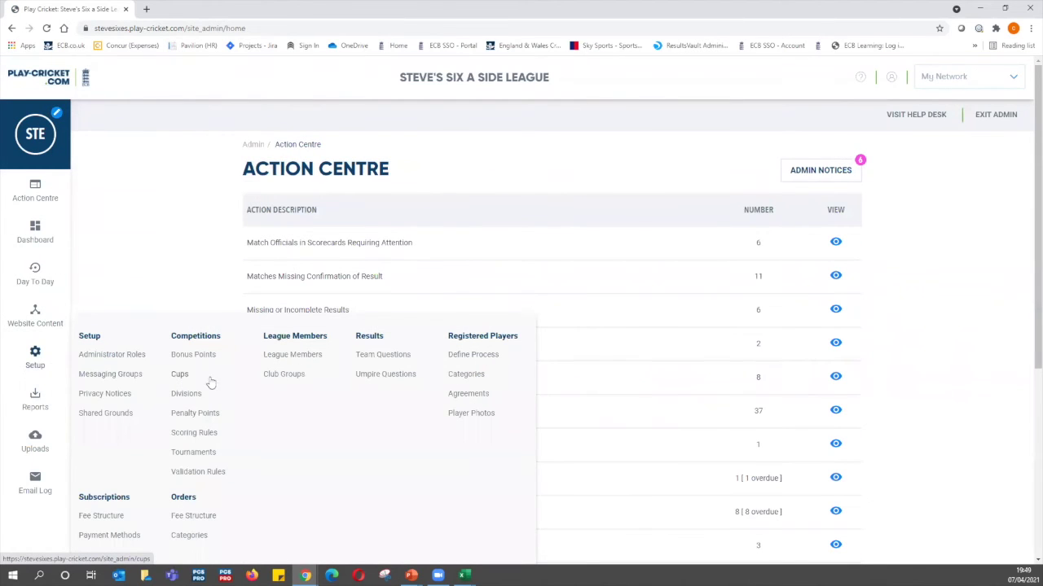
click(200, 434)
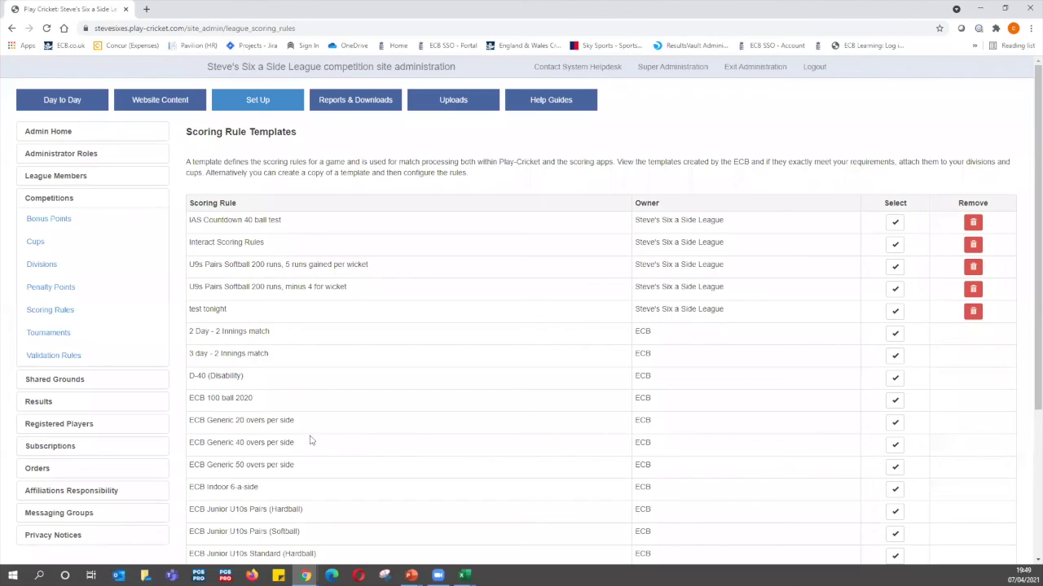
Create a copy of the ECB Generic 40 overs per side scoring template named 45 overs
click(896, 448)
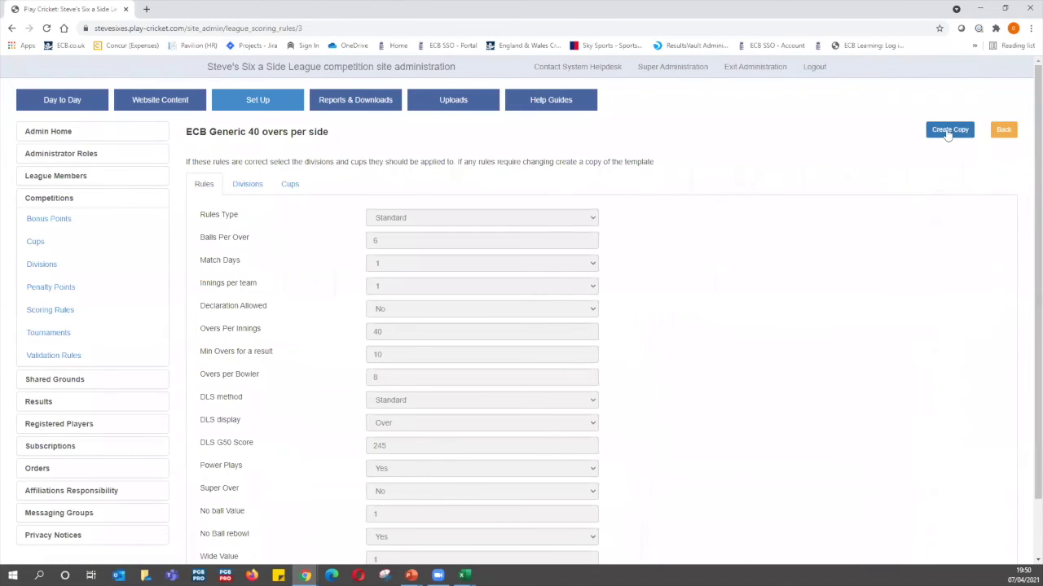
click(949, 130)
click(527, 165)
text(4)
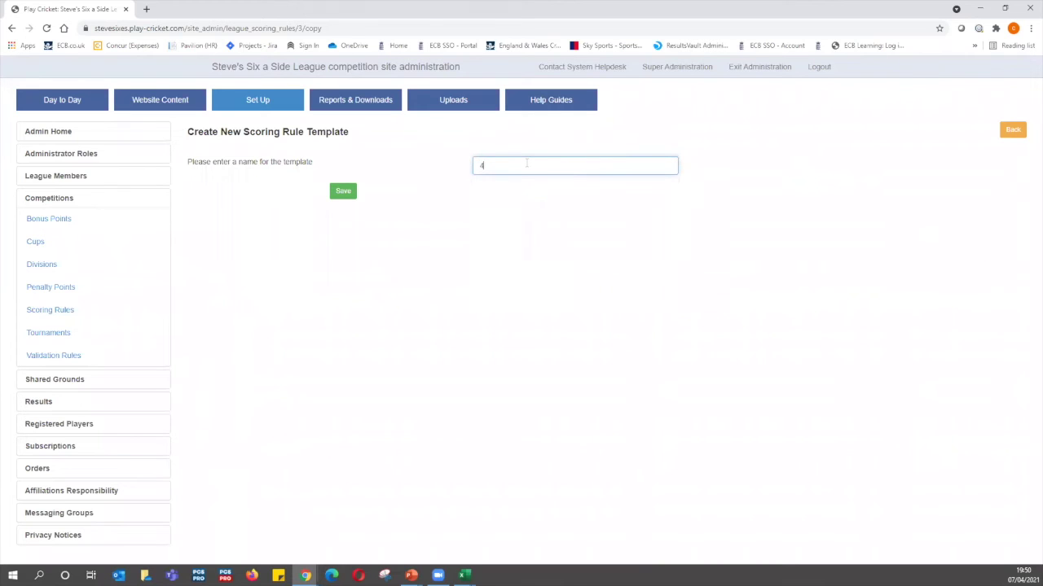
text(5 overs)
click(343, 190)
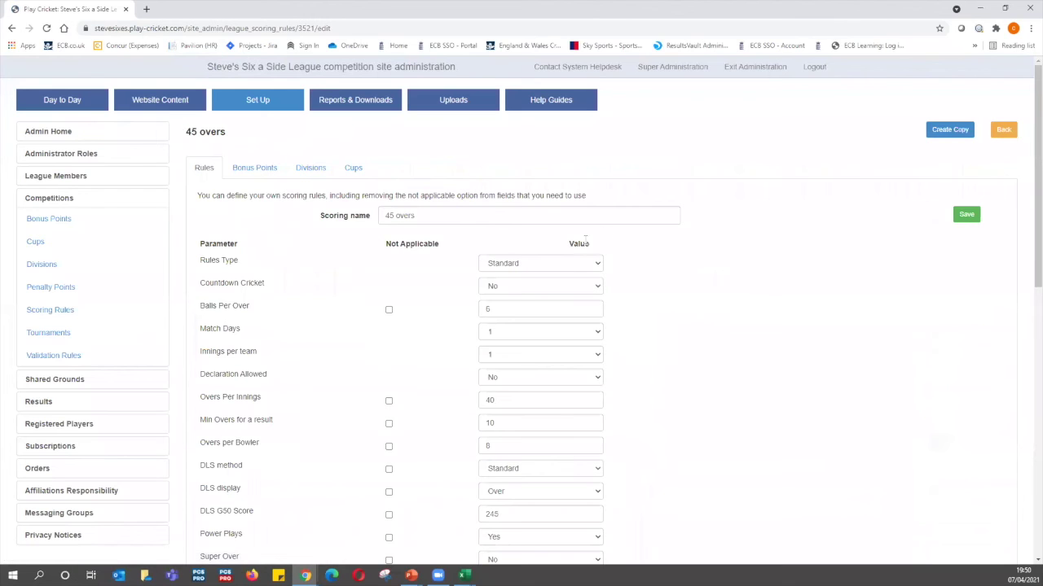
Set Overs Per Innings to 45 in the 45 overs template, save it and return to the template list
scroll(456, 245, down, 6)
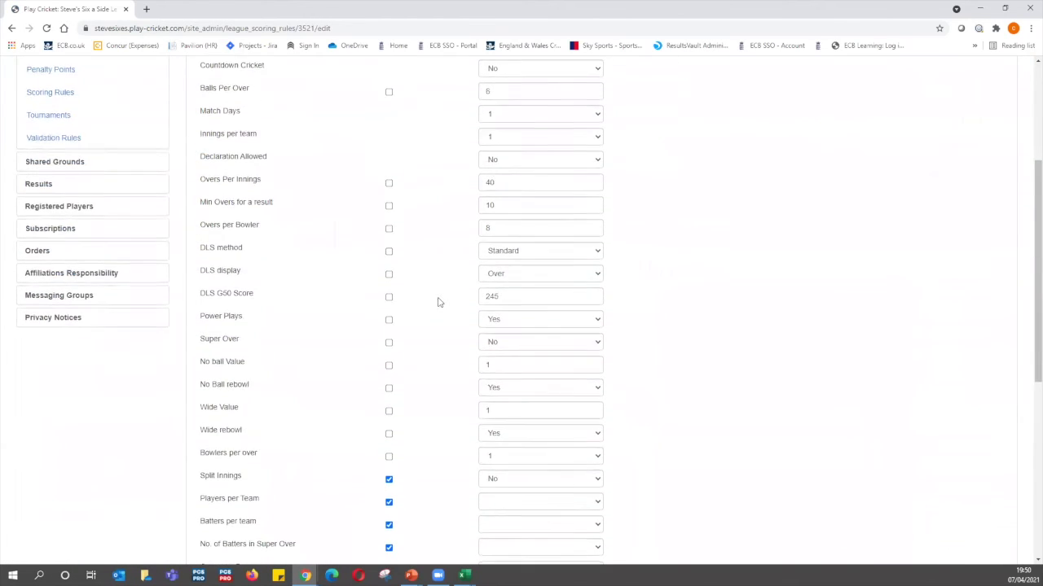
scroll(444, 299, up, 5)
scroll(473, 236, down, 1)
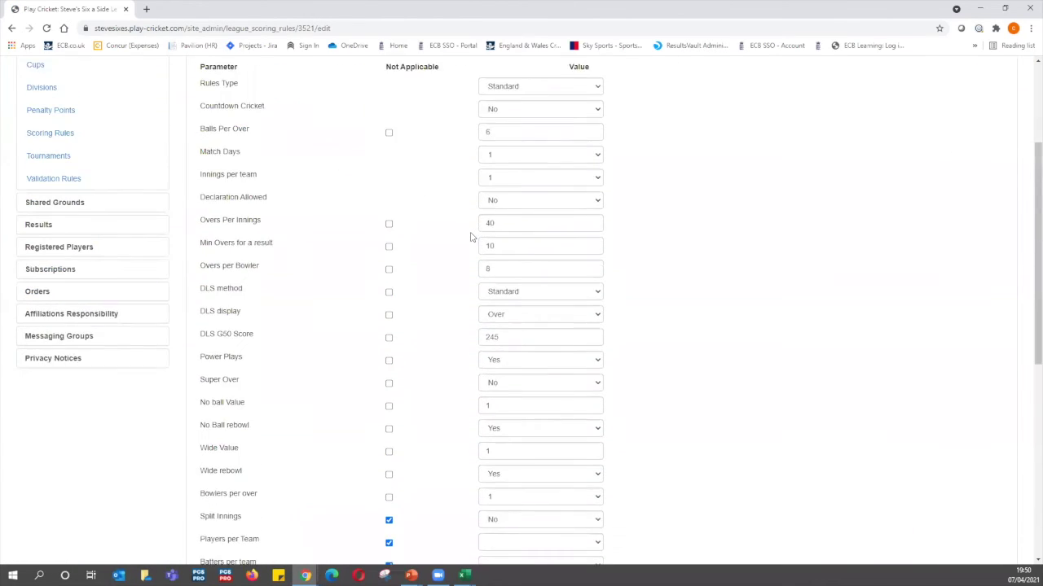
scroll(402, 479, down, 3)
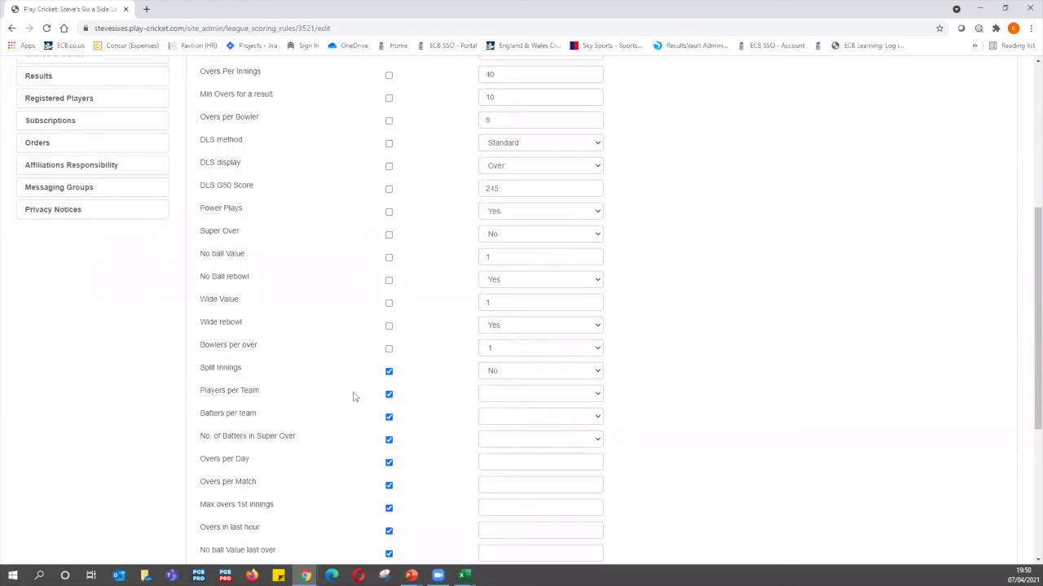
scroll(358, 381, down, 2)
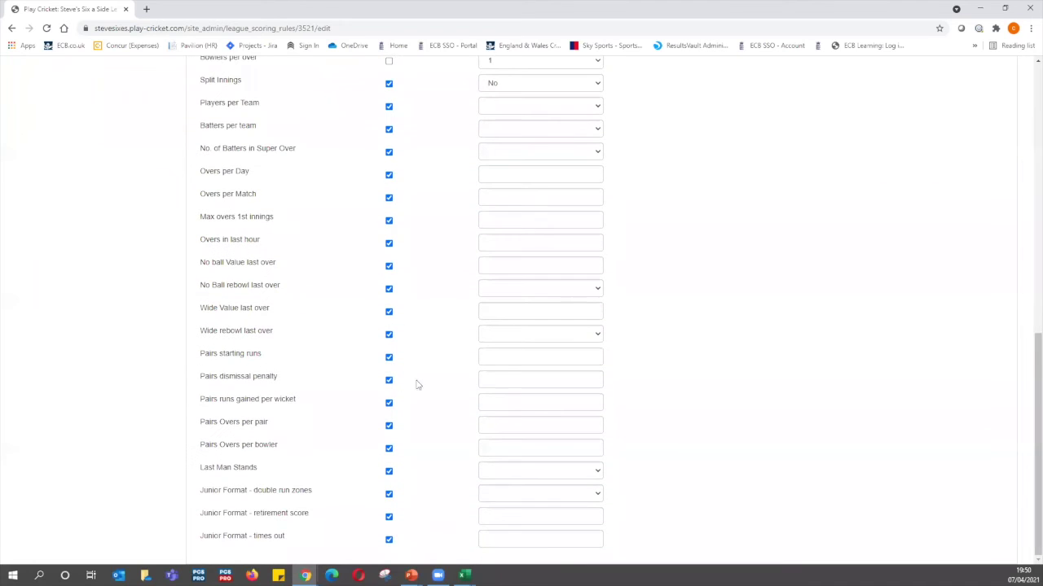
scroll(421, 351, up, 1)
scroll(420, 323, up, 6)
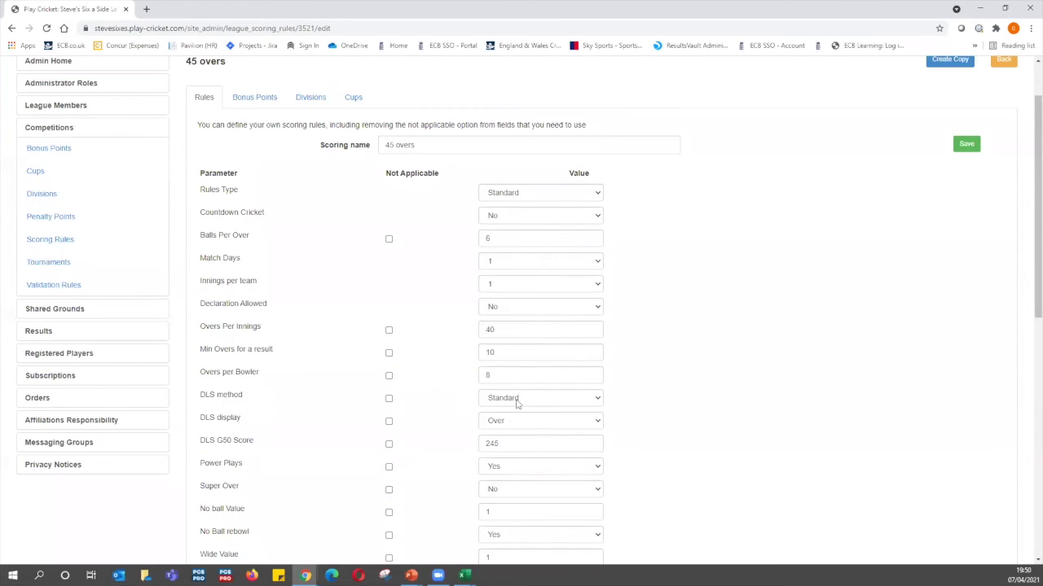
click(514, 329)
drag(517, 329, 477, 338)
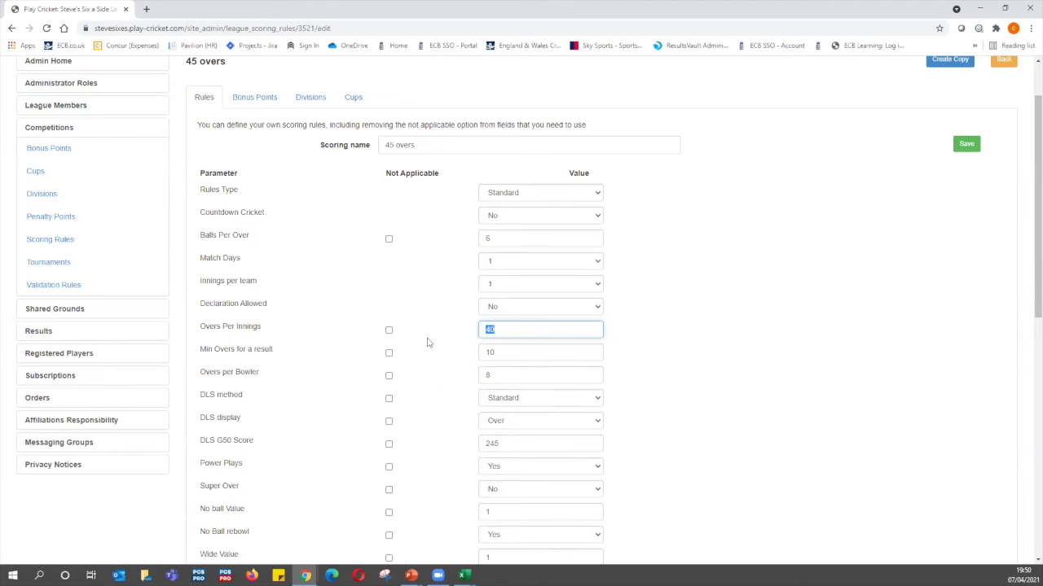
text(45)
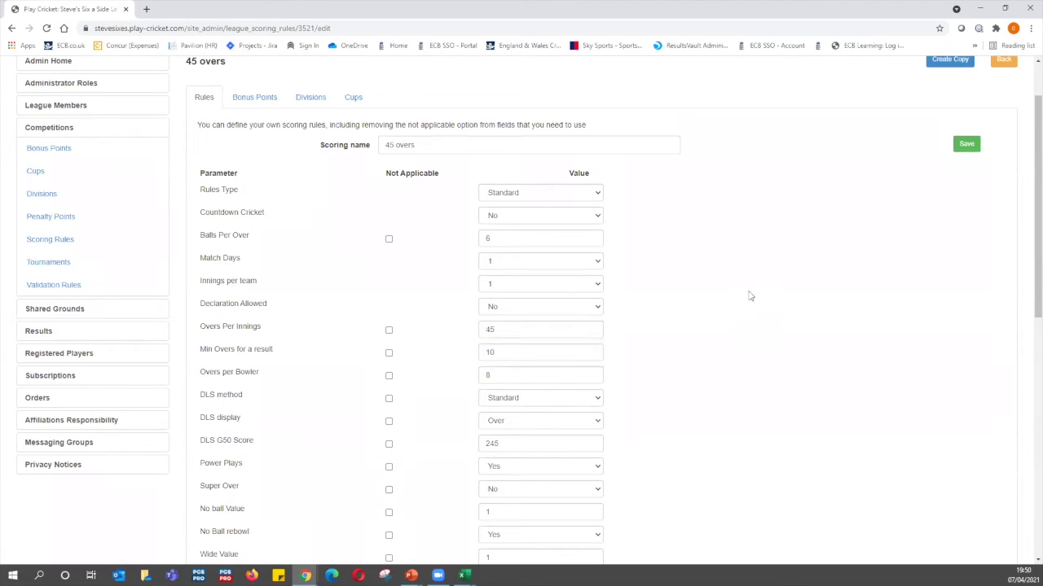
click(963, 145)
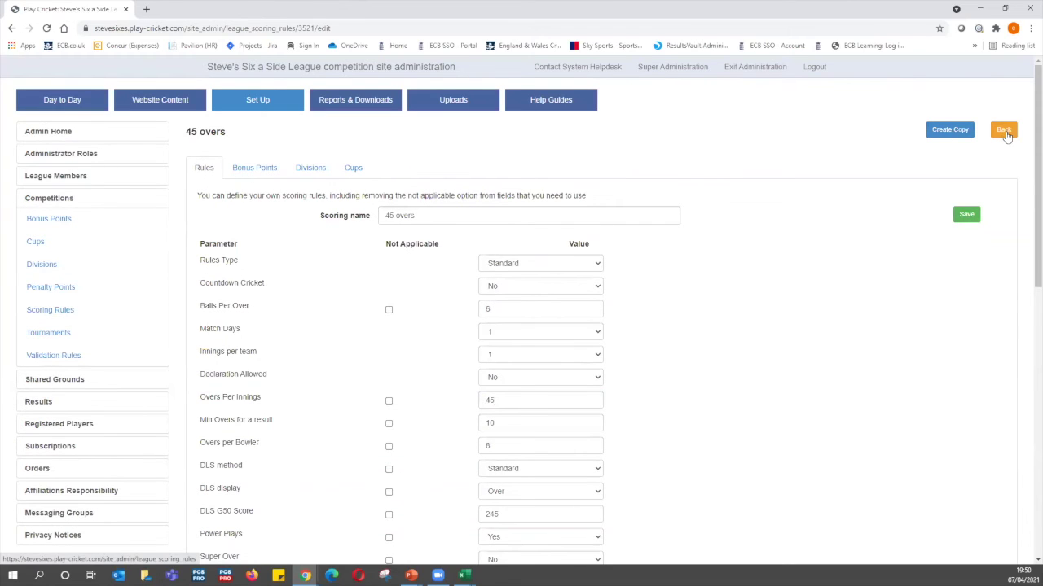
click(1005, 131)
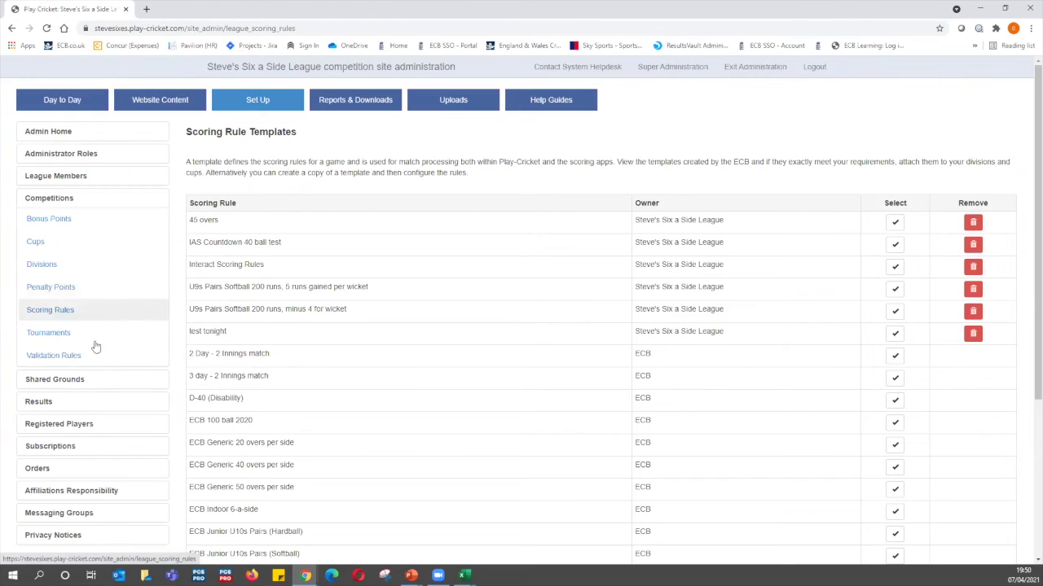
Create a new bonus points schedule named wales
click(65, 224)
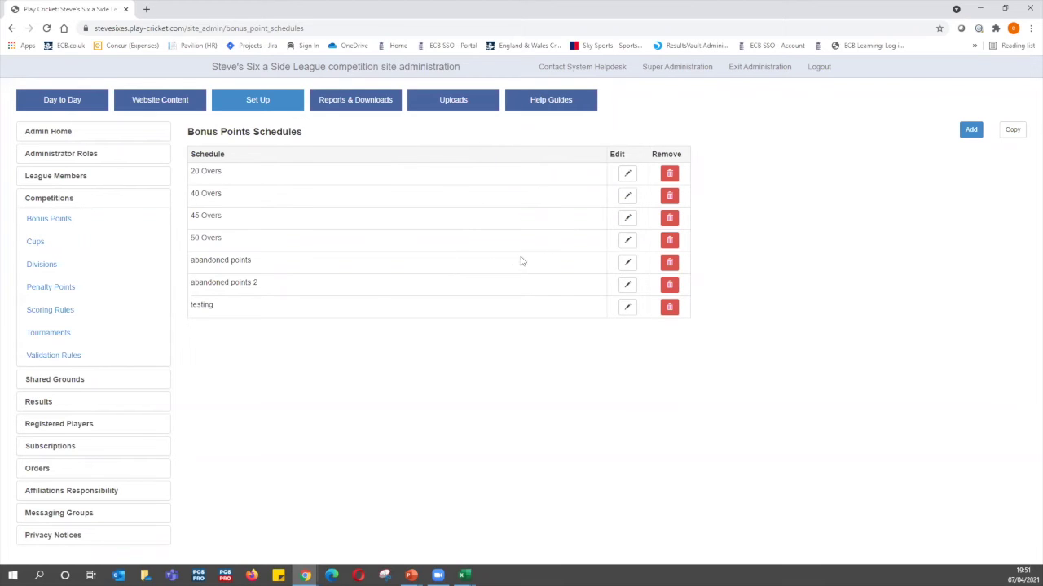
click(970, 135)
click(822, 170)
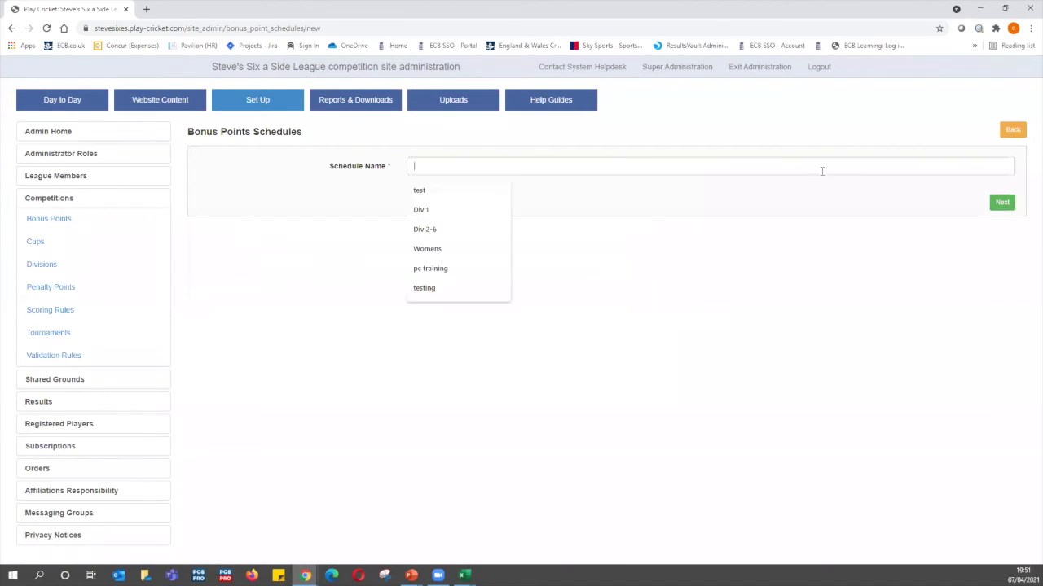
text(wales)
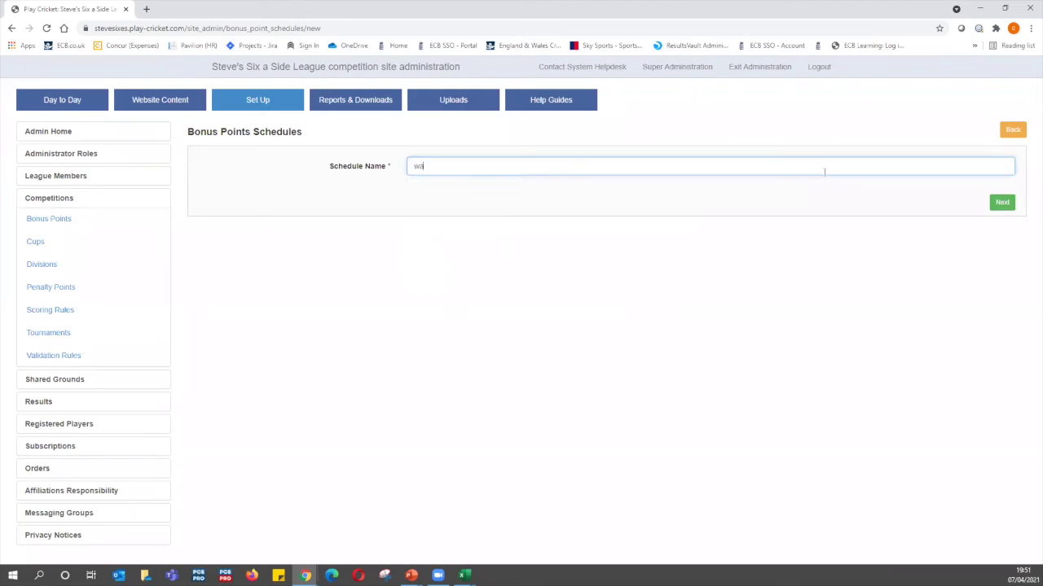
click(1001, 202)
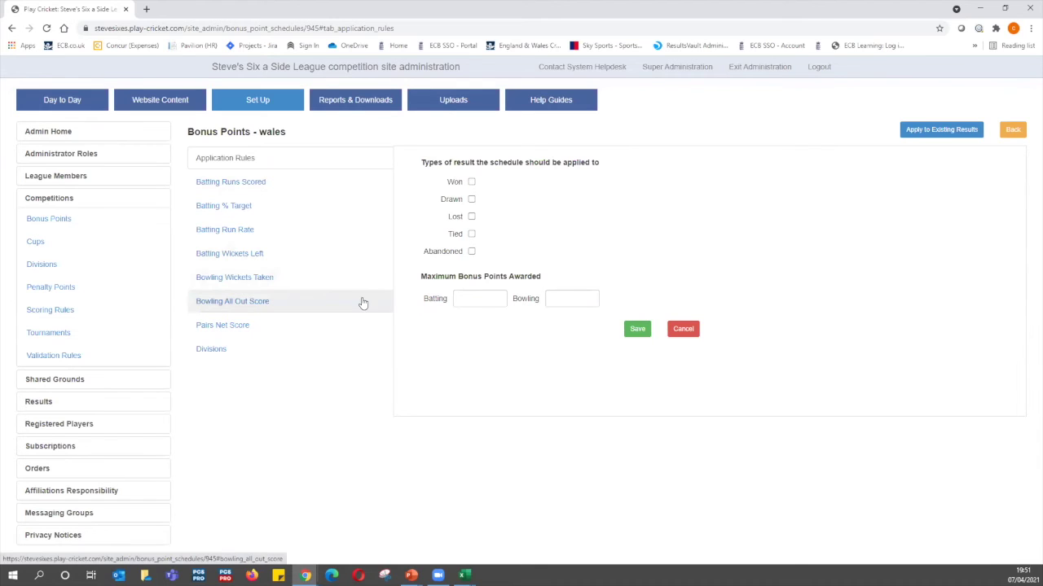
Add a Batting Runs Scored rule awarding 1 point for 50 or more runs, and return to the bonus points schedules
click(274, 193)
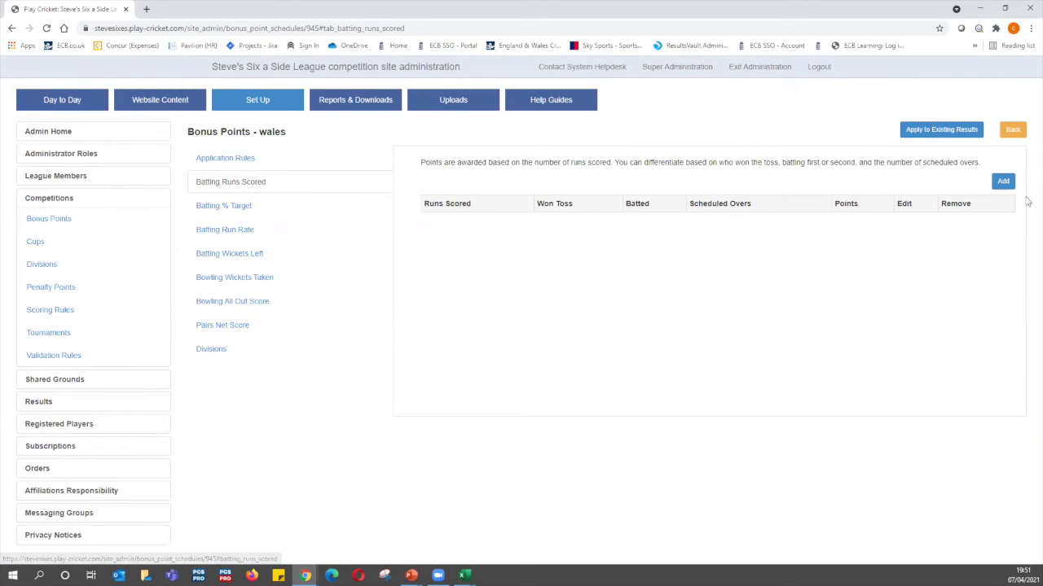
click(1004, 182)
click(391, 193)
text(8)
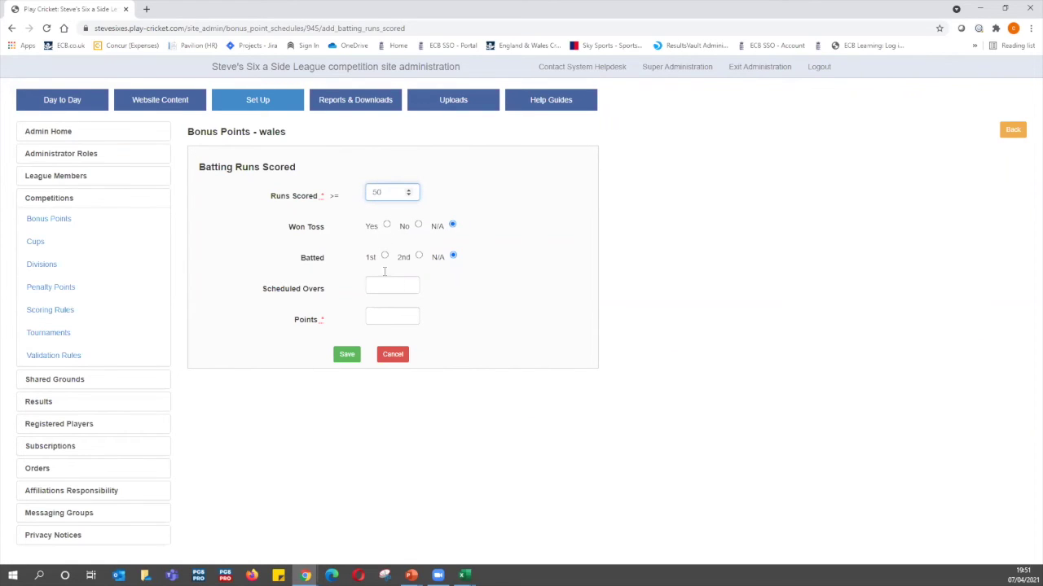
click(381, 316)
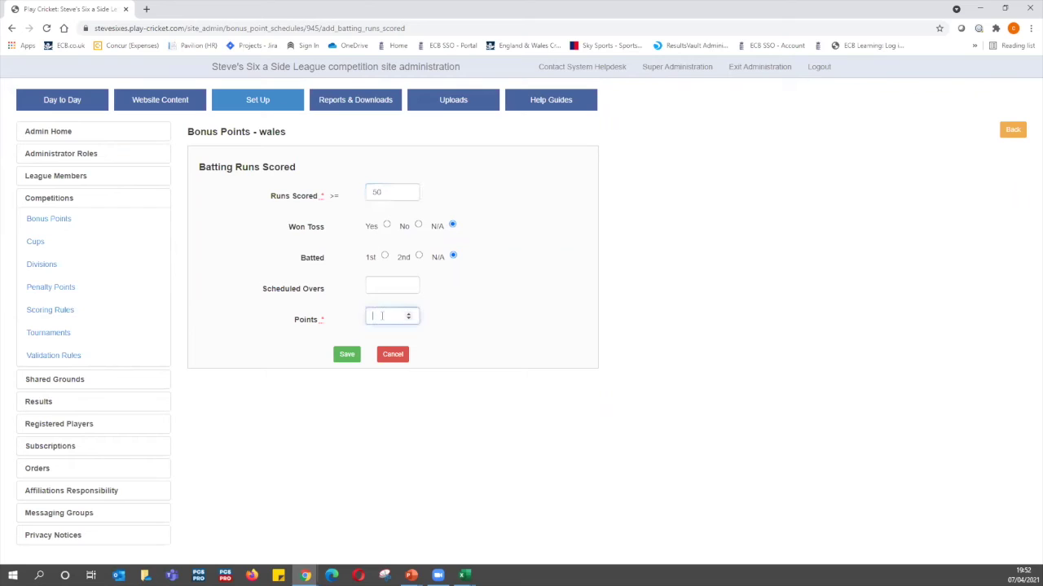
text(1)
click(352, 356)
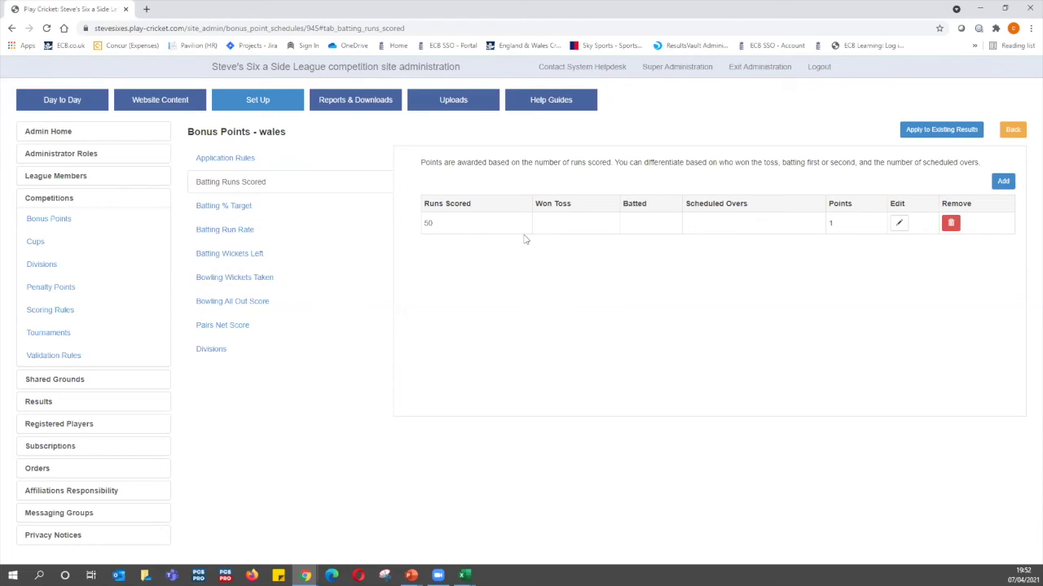
click(1018, 135)
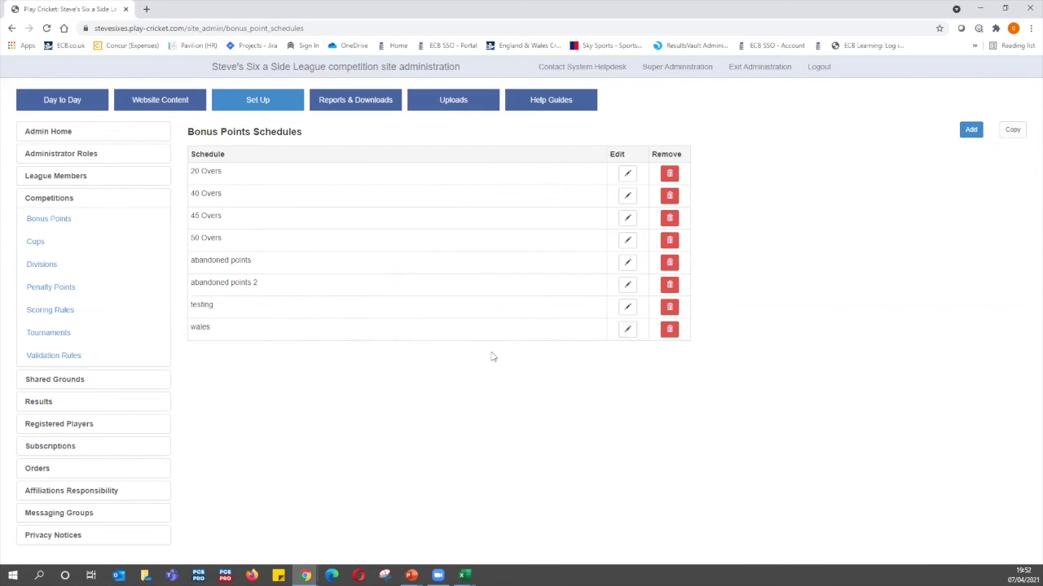
Create a new validation rules schedule named wales
click(79, 359)
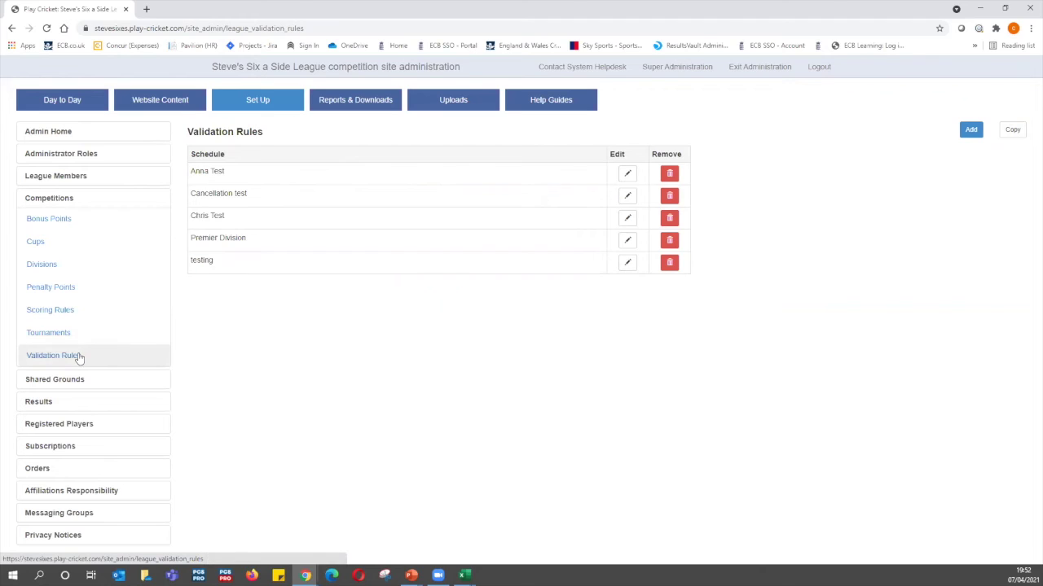
click(970, 131)
click(593, 171)
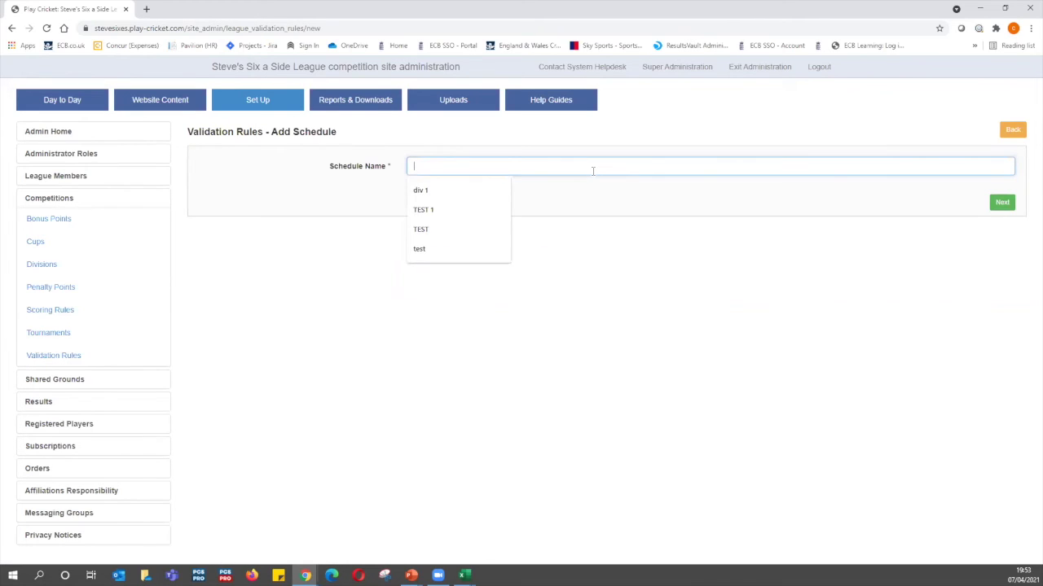
text(wales)
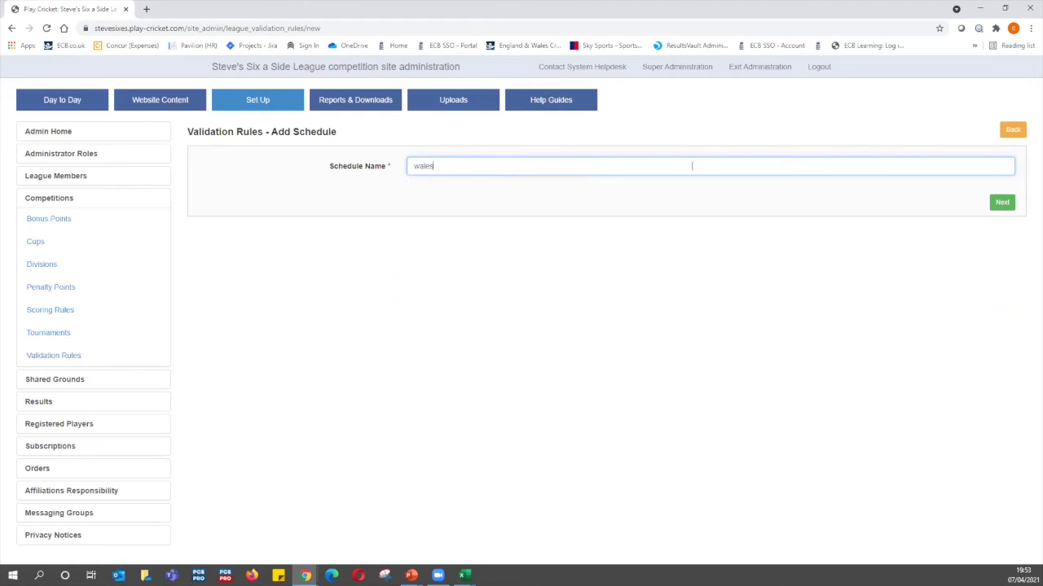
click(1001, 203)
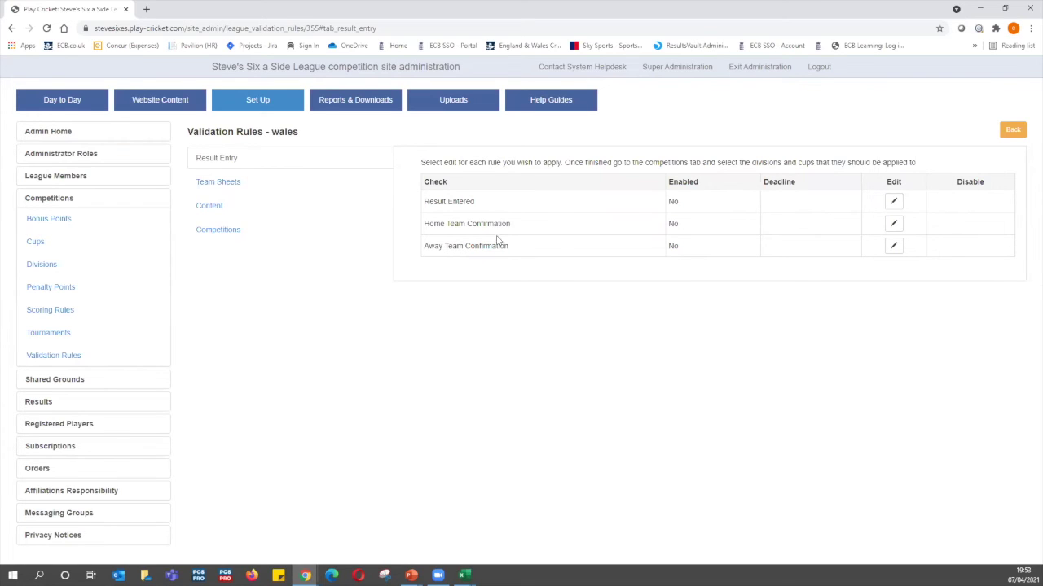
Enable the Result Entered check with a deadline of match date + 3 days, requiring runs, wickets and overs, and save it
click(898, 202)
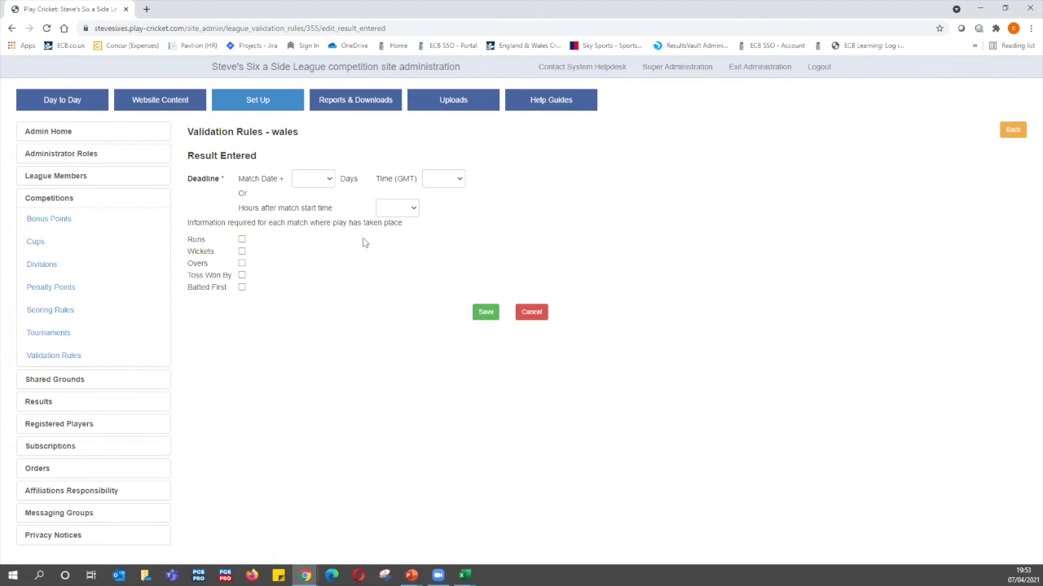
click(329, 180)
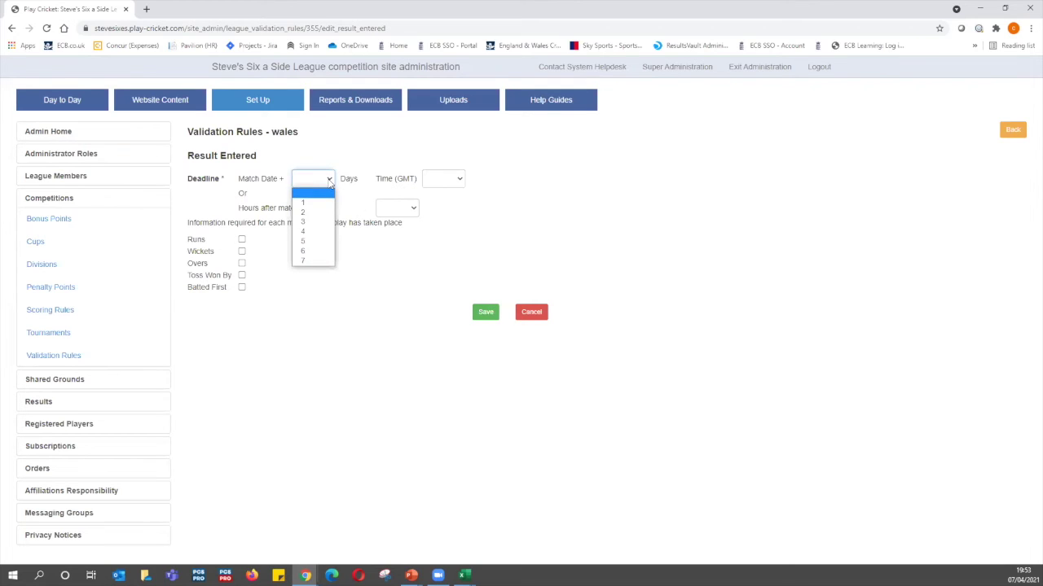
click(328, 222)
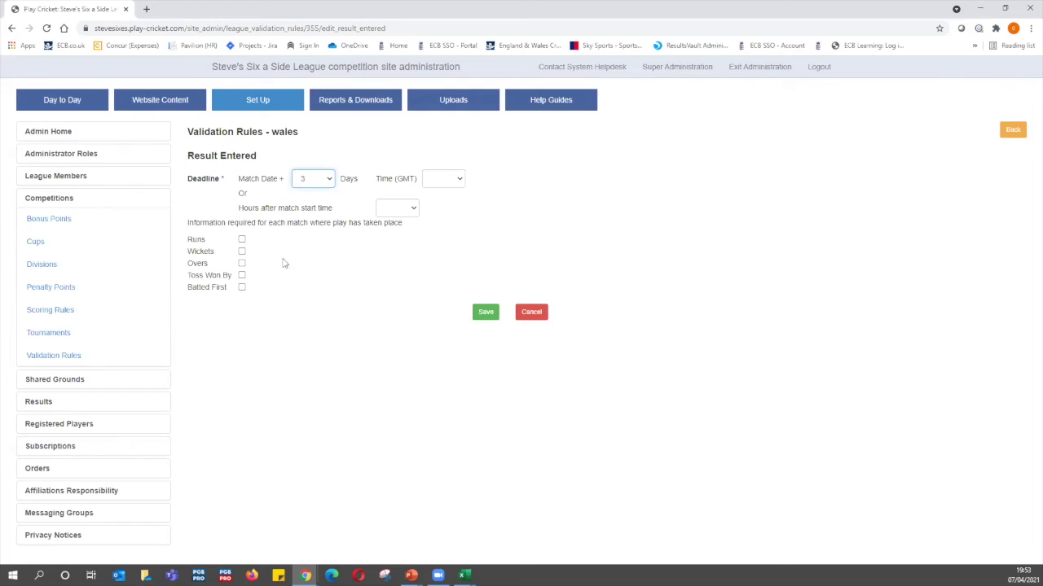
click(241, 239)
click(242, 251)
click(242, 263)
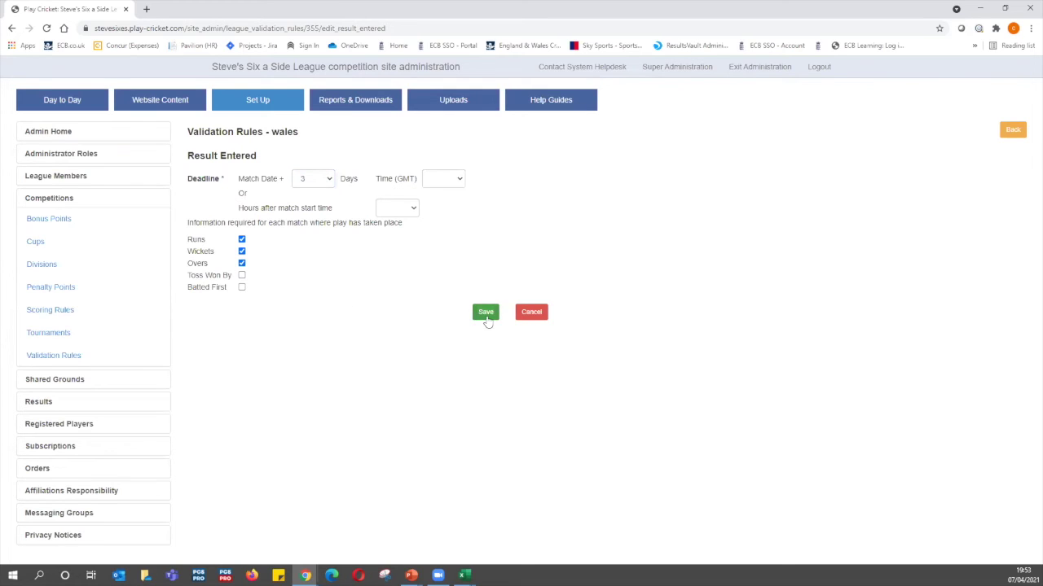
click(486, 314)
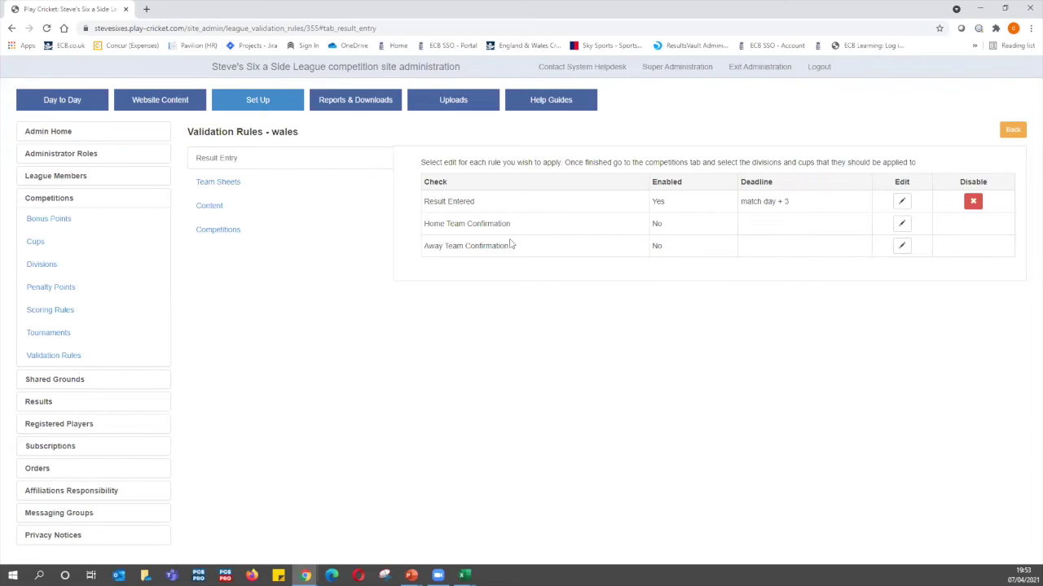
Look over the Team Sheets and Content rules, and apply the wales validation schedule to the wales test division and save it
click(267, 191)
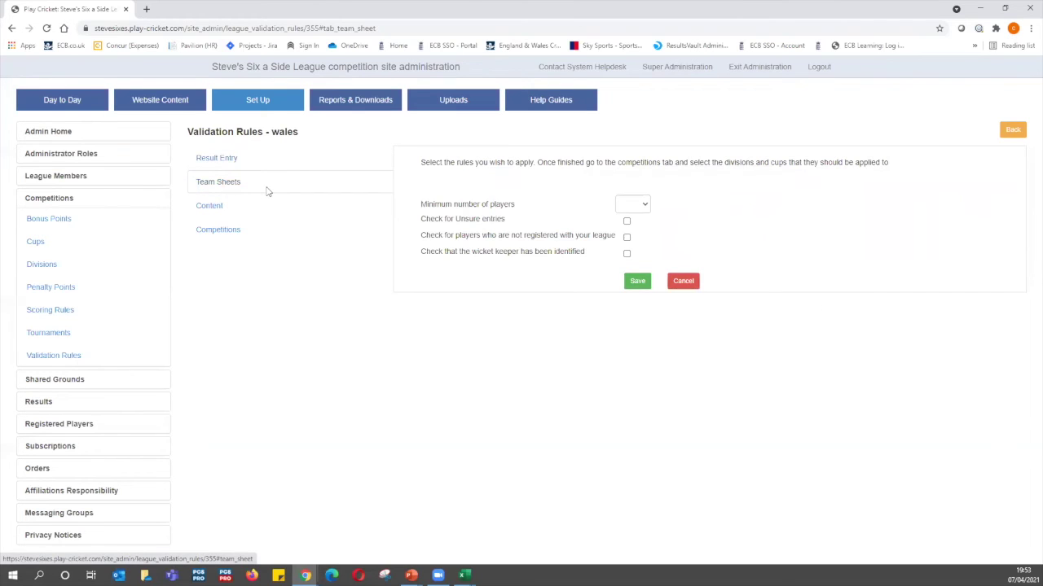
click(342, 215)
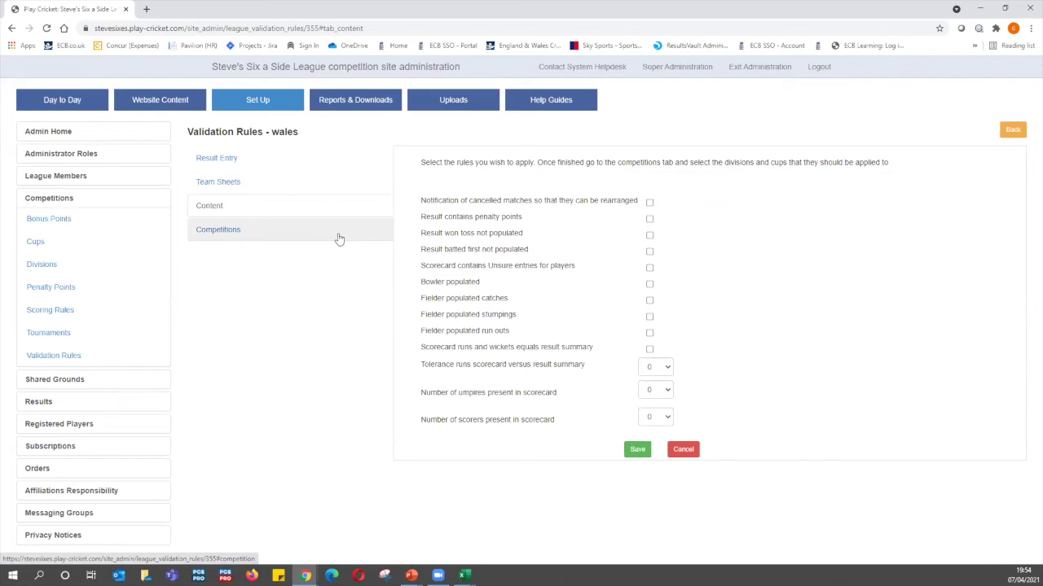
click(272, 239)
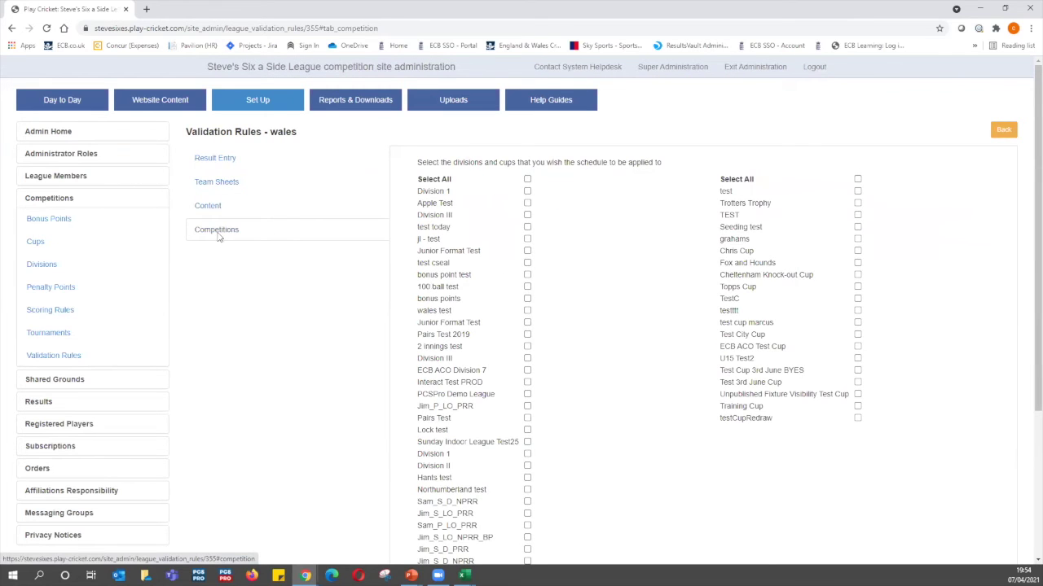
click(527, 310)
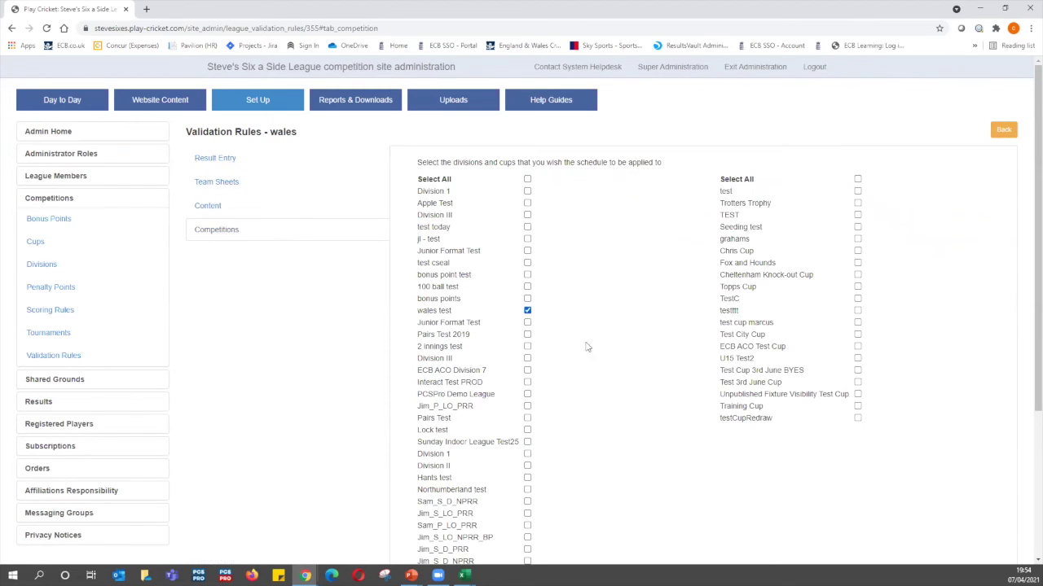
scroll(609, 282, down, 5)
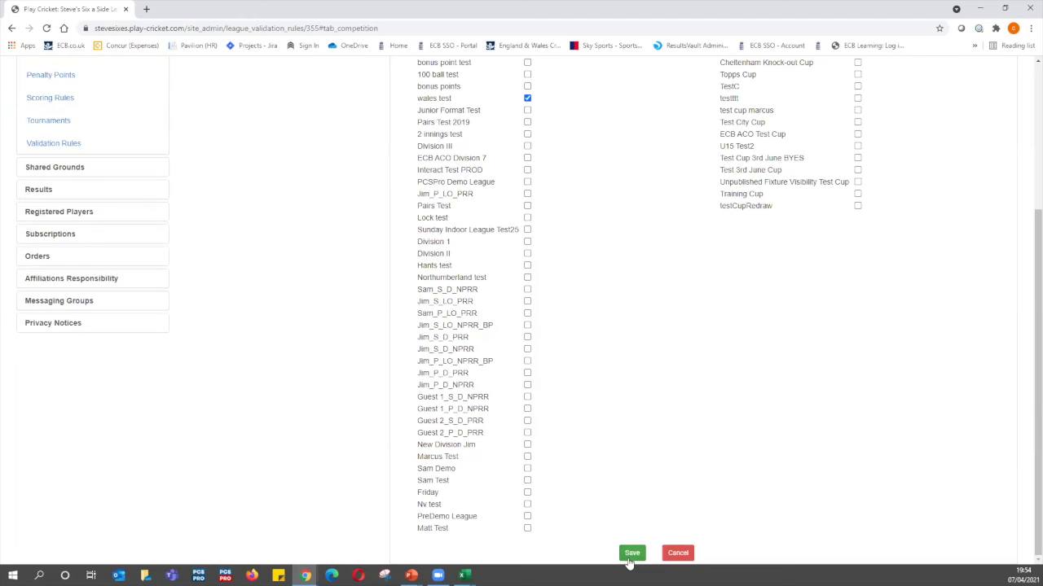
click(631, 553)
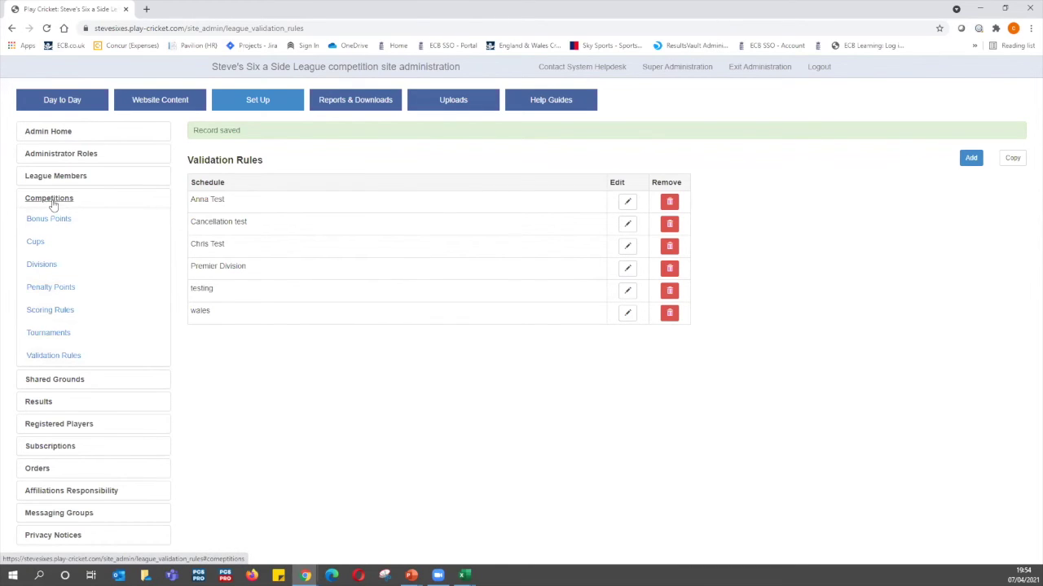
Review the Team Questions set up for results in the Fair Play, Ground and Umpire categories
click(47, 403)
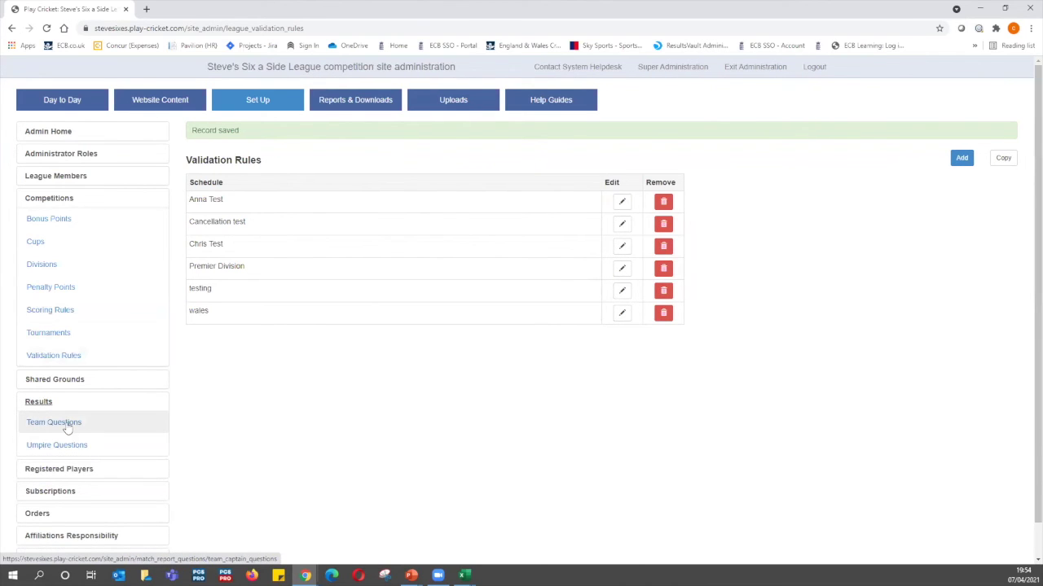
click(70, 425)
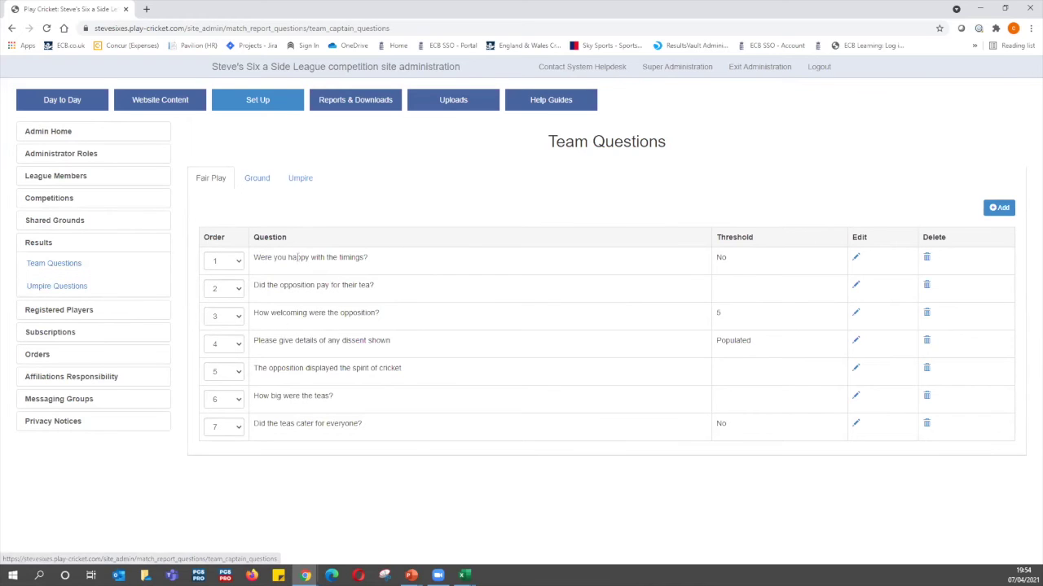
click(259, 177)
click(298, 180)
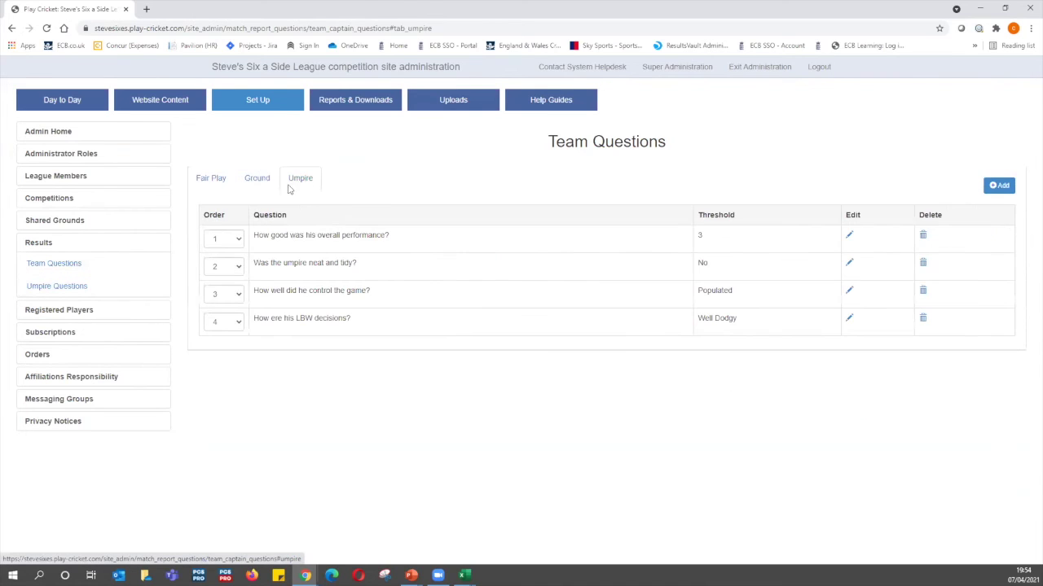
click(216, 182)
click(287, 188)
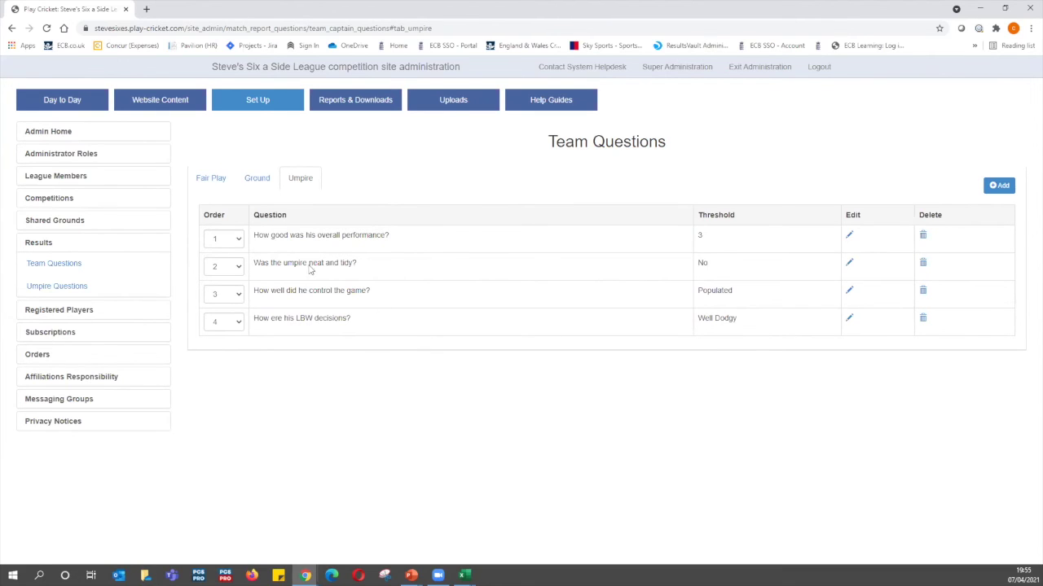
click(244, 184)
click(211, 181)
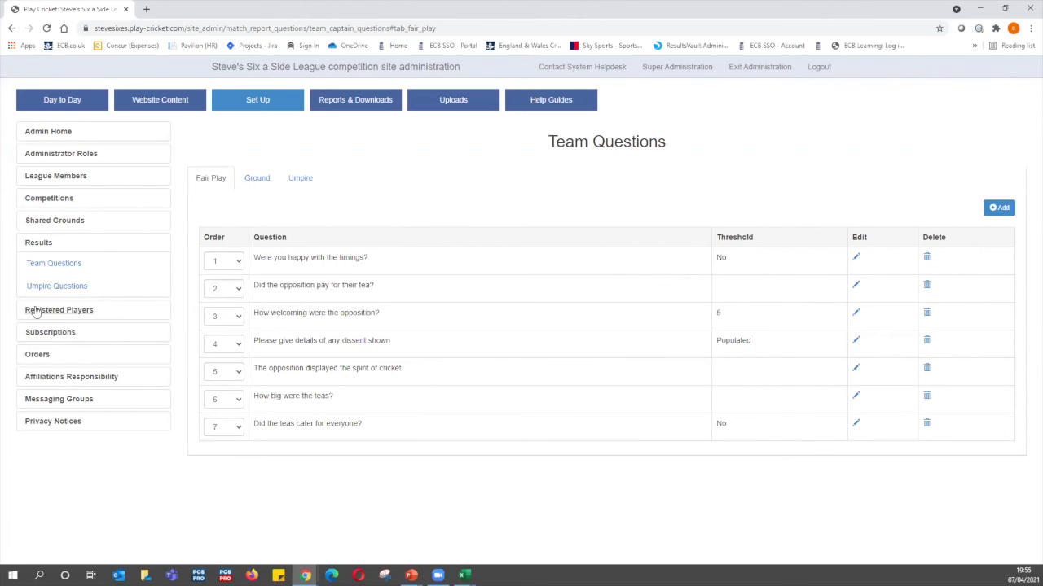
Return to the administration home page and look at the Setup options from the Action Centre
click(48, 135)
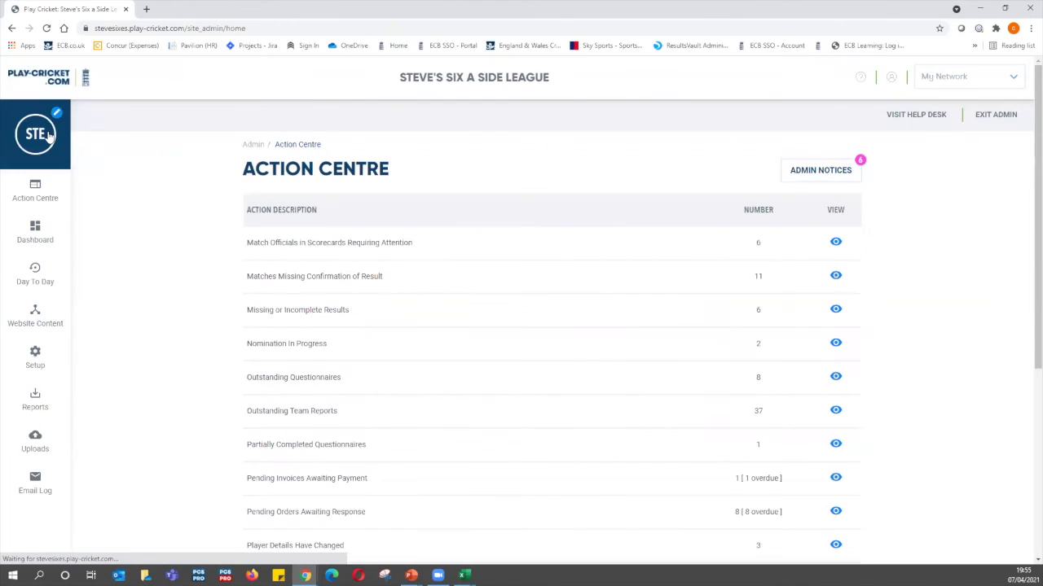
click(37, 355)
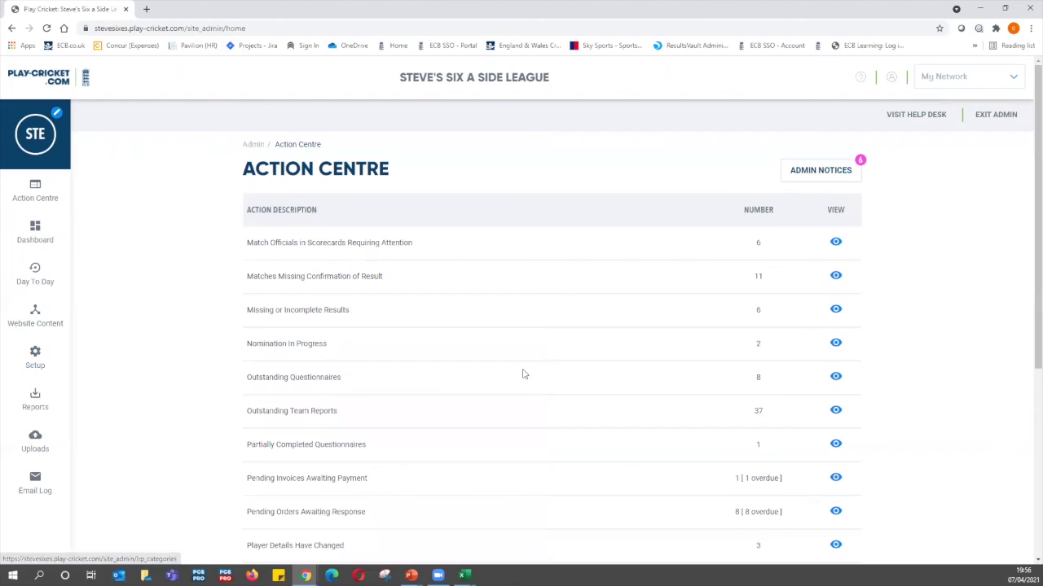
mouse_move(41, 358)
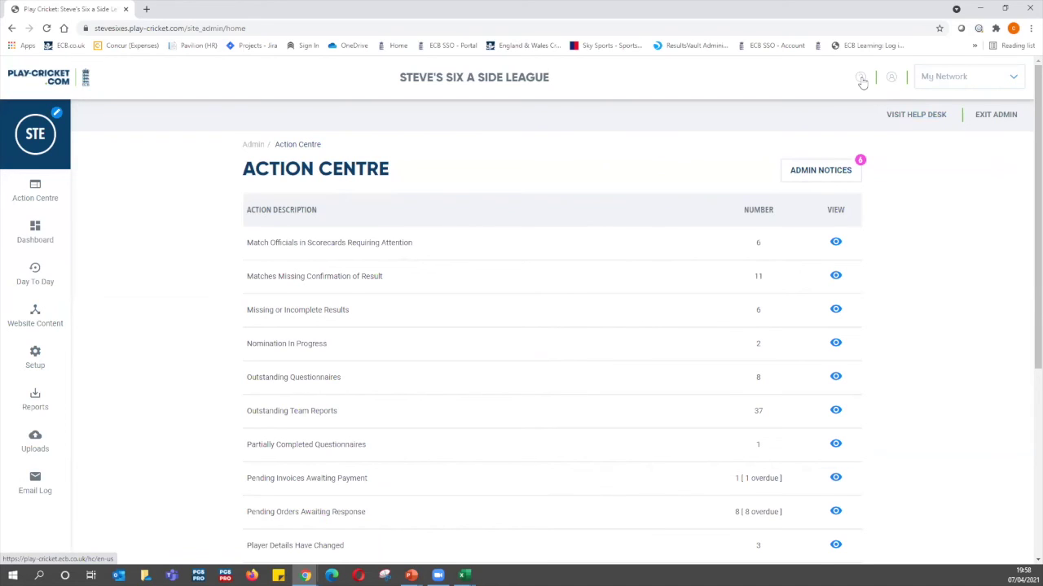
Open the Play-Cricket help desk and look through the Help Centre's guide sections, video tutorials and recently viewed articles
click(911, 116)
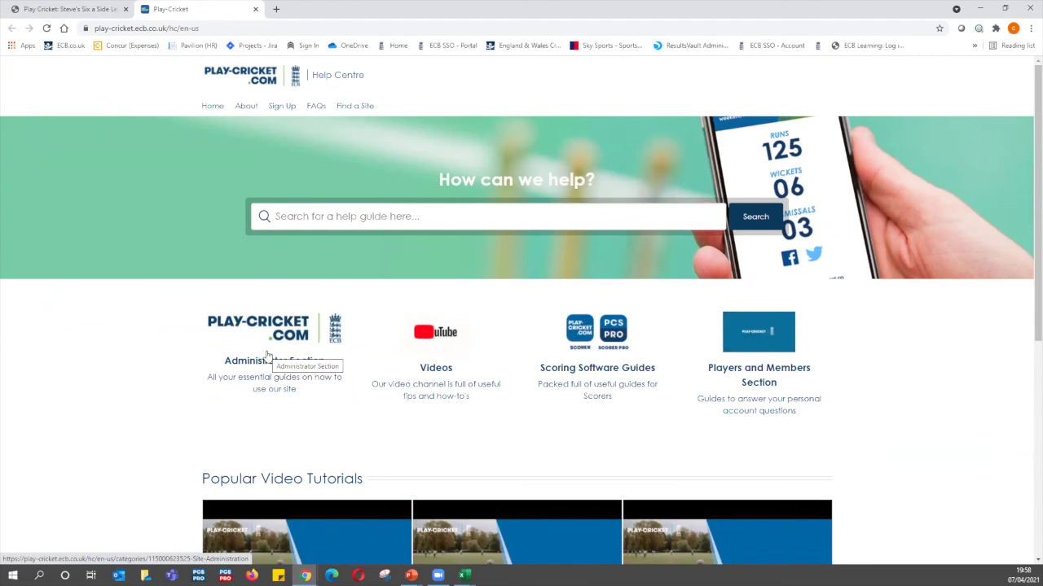
scroll(410, 366, down, 2)
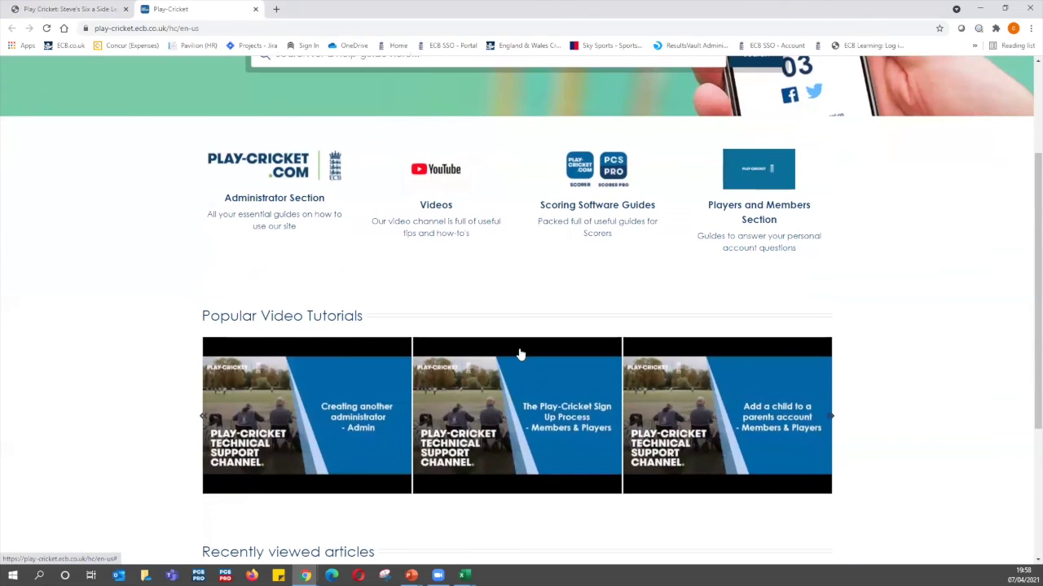
scroll(512, 326, down, 1)
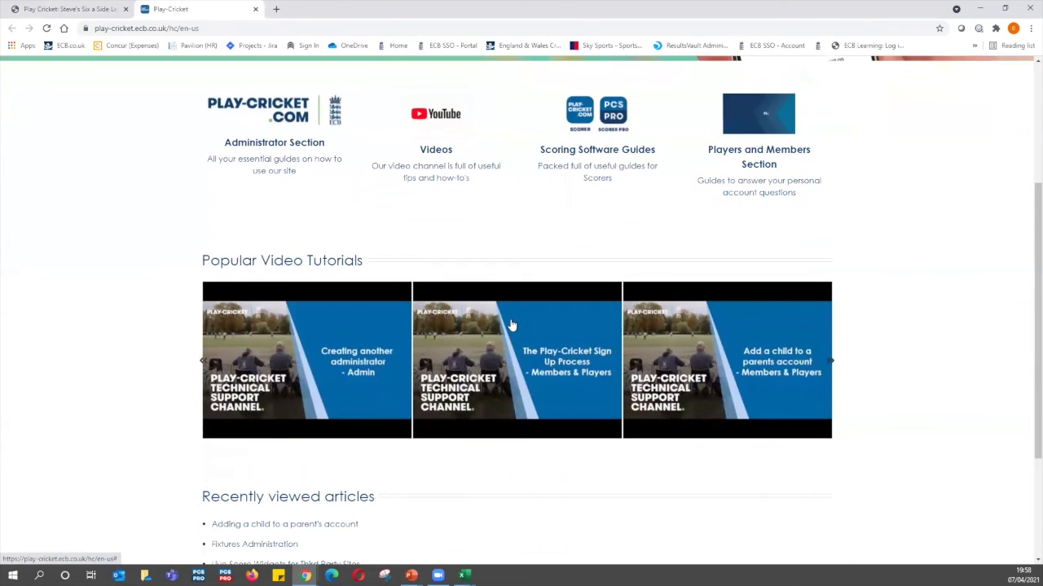
scroll(511, 326, down, 3)
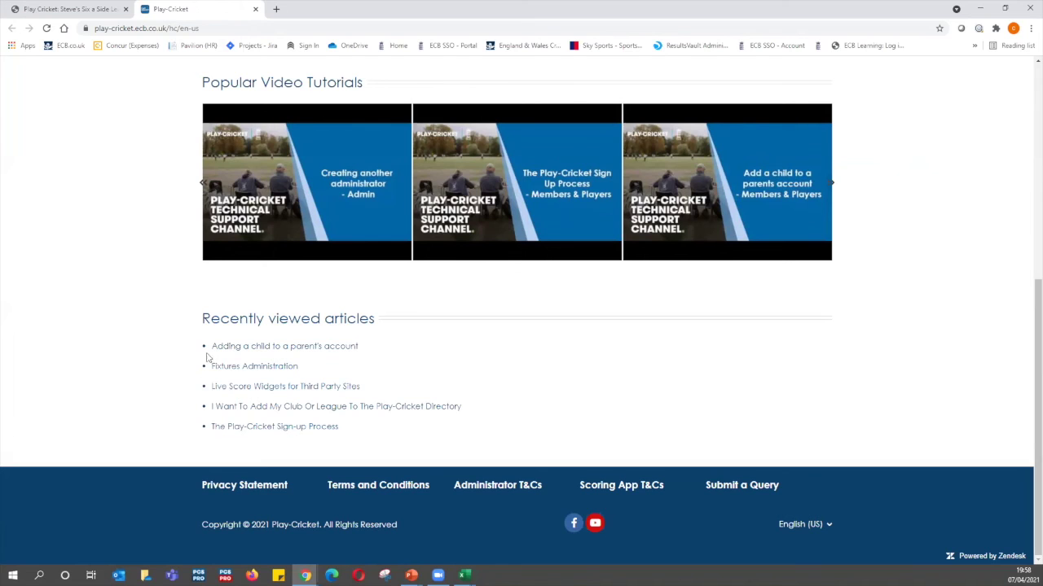
scroll(258, 408, up, 5)
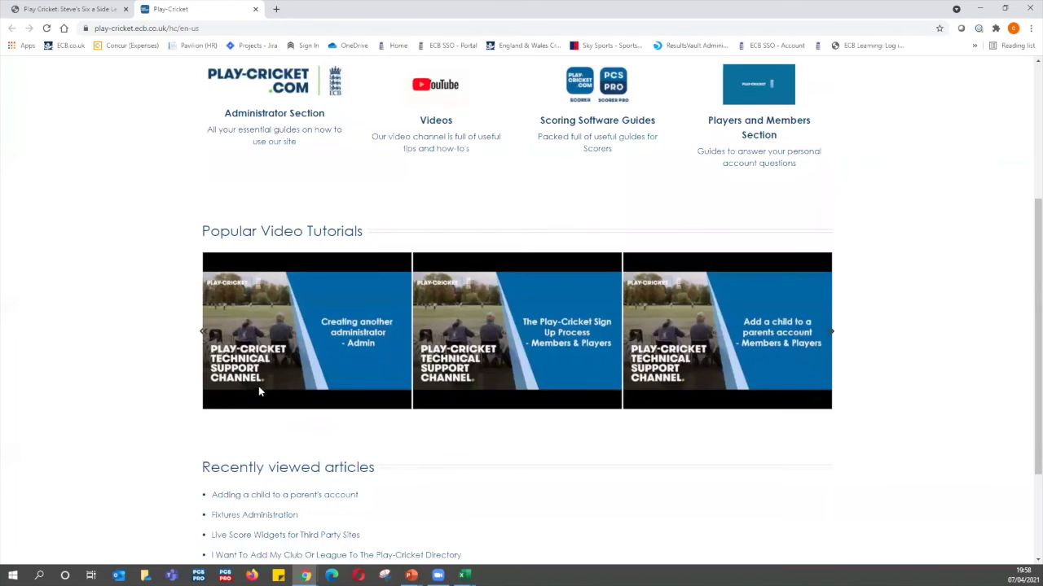